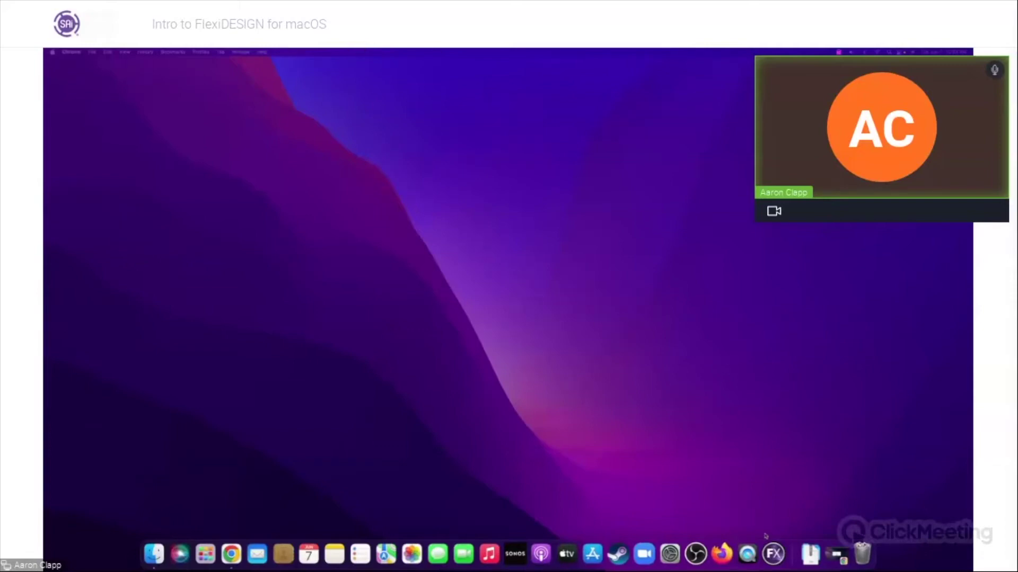
# Open Flexi Design and reposition and enlarge its application window on the desktop, keeping the floating palettes over the drawing area.
pyautogui.click(772, 554)
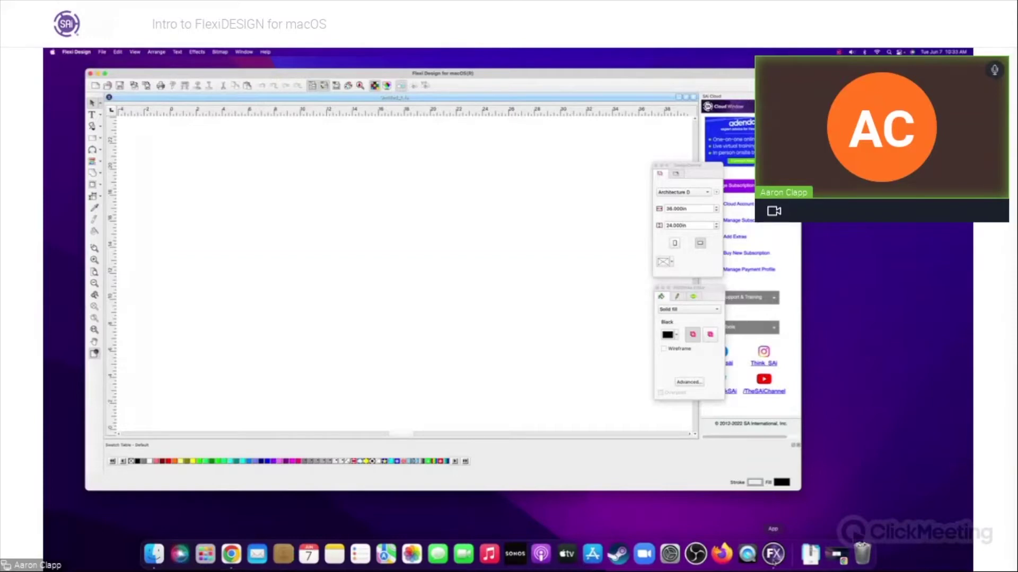
pyautogui.moveTo(450, 75); pyautogui.dragTo(412, 64)
pyautogui.moveTo(689, 166); pyautogui.dragTo(605, 143)
pyautogui.moveTo(696, 288); pyautogui.dragTo(618, 272)
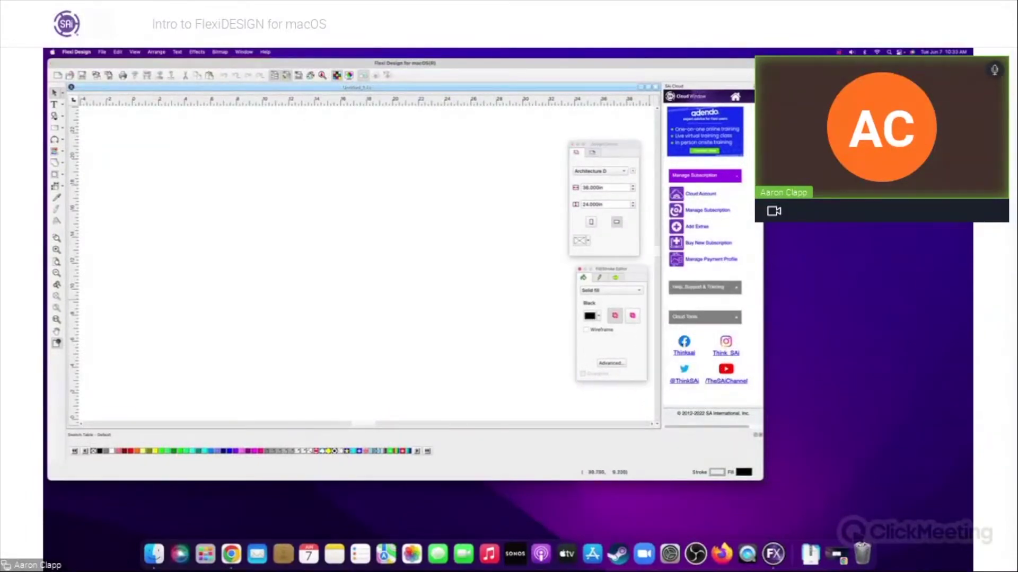
pyautogui.moveTo(762, 478); pyautogui.dragTo(878, 504)
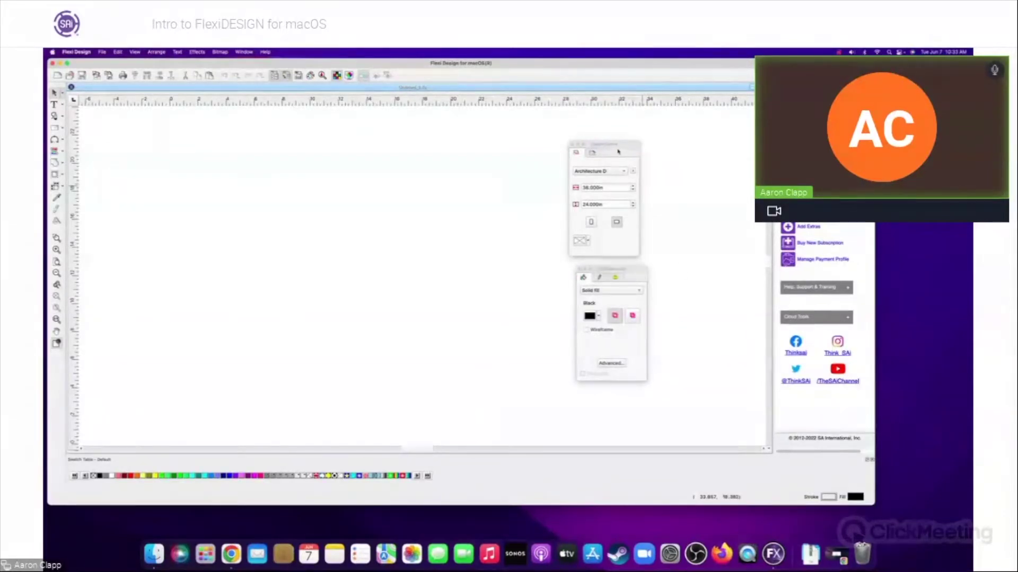
# Stack the DesignCentral and Fill/Stroke Editor palettes along the edge of the drawing area, clear of the page.
pyautogui.moveTo(618, 152); pyautogui.dragTo(735, 121)
pyautogui.moveTo(619, 271); pyautogui.dragTo(725, 245)
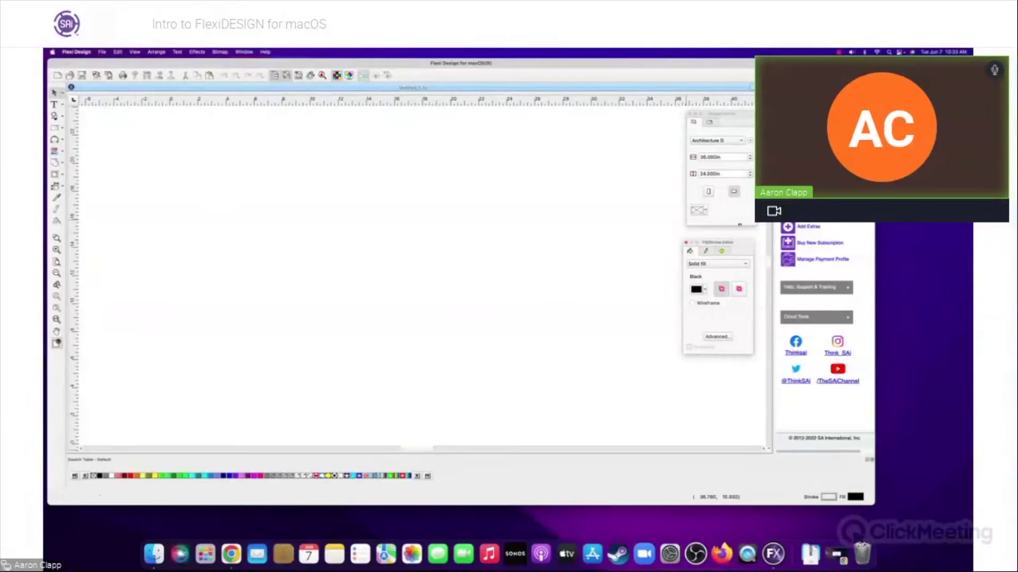
pyautogui.moveTo(709, 244); pyautogui.dragTo(714, 236)
pyautogui.click(711, 256)
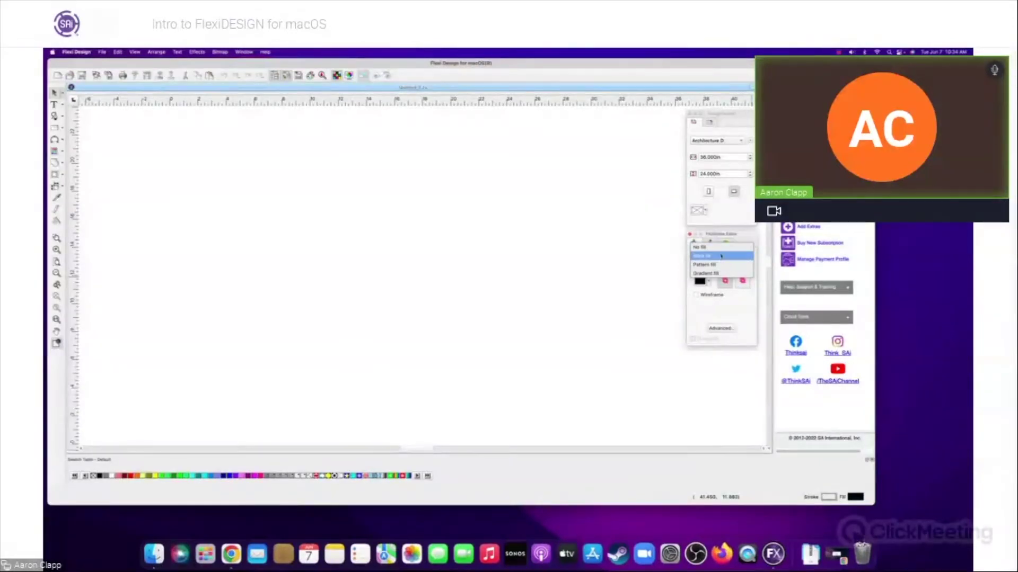
pyautogui.click(749, 314)
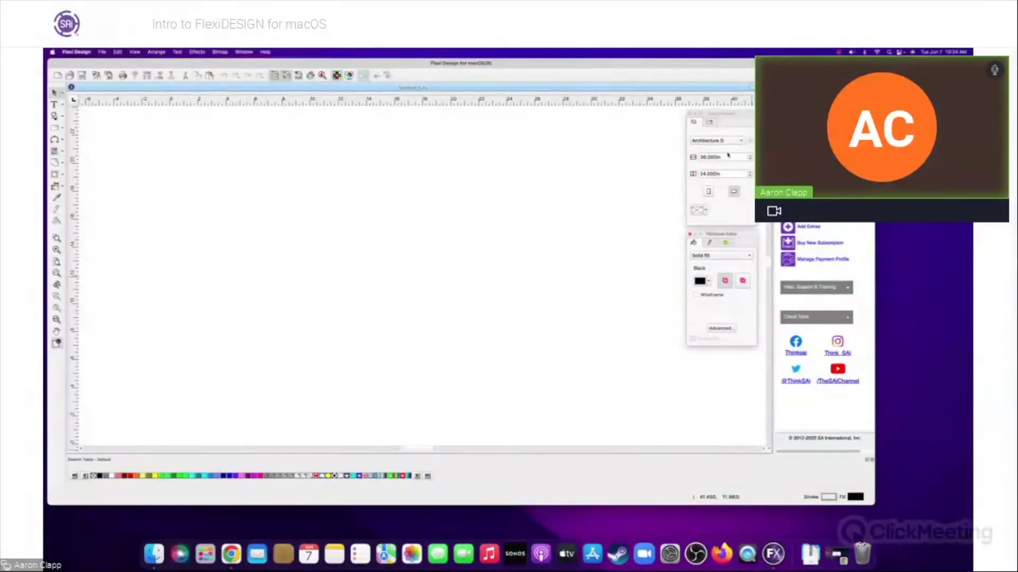
pyautogui.click(752, 143)
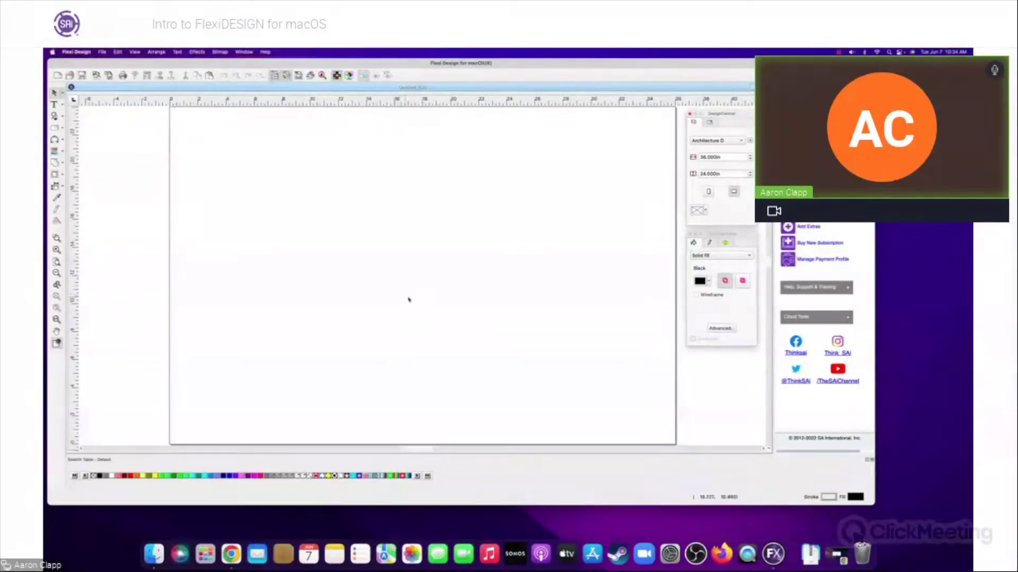
# Import Airborne.ai from the Illustrator folder in Samples and place it about 17.25 in wide near the middle of the page.
pyautogui.scroll(-5, 407, 299)
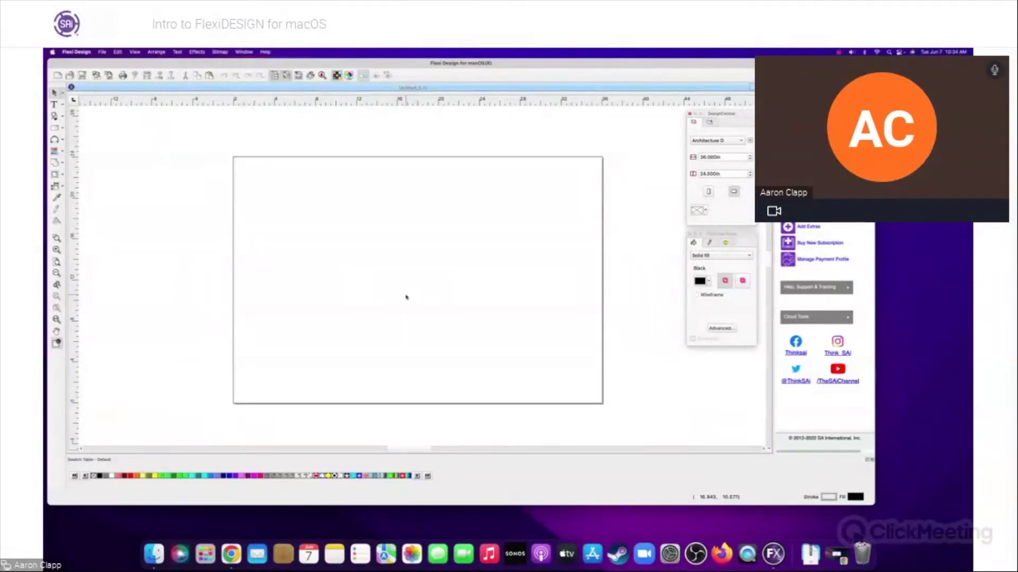
pyautogui.click(87, 53)
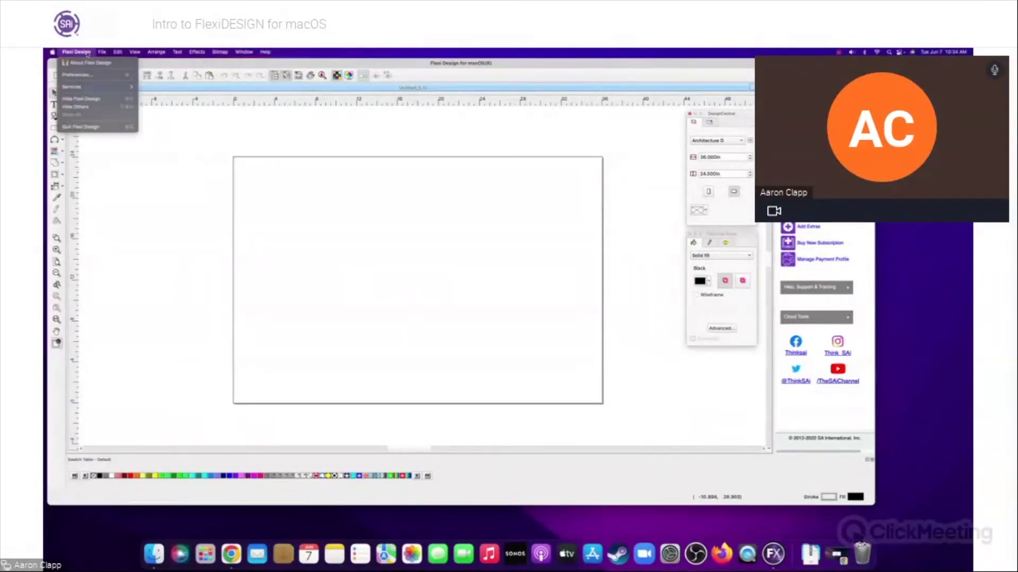
pyautogui.moveTo(101, 53)
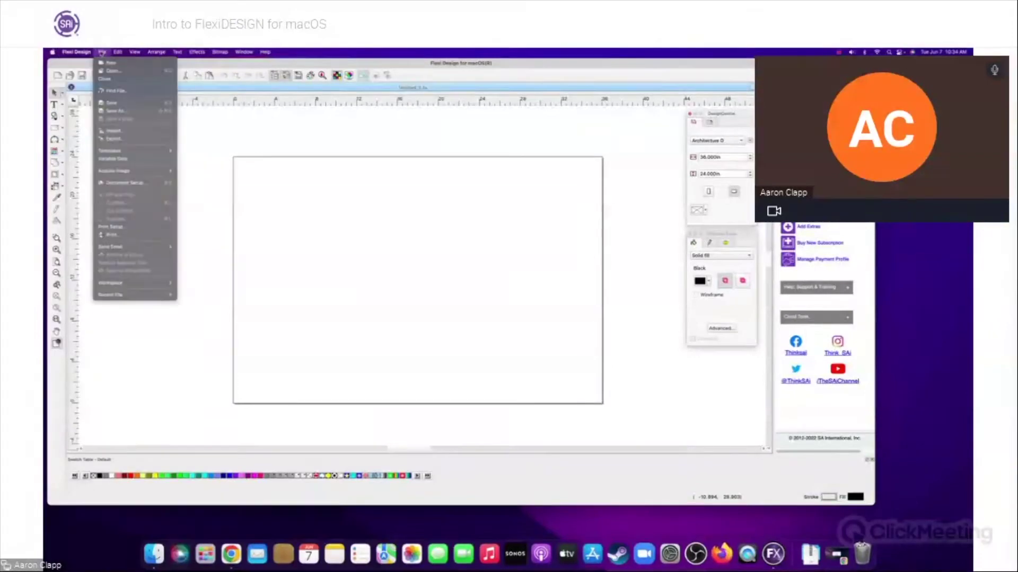
pyautogui.click(105, 133)
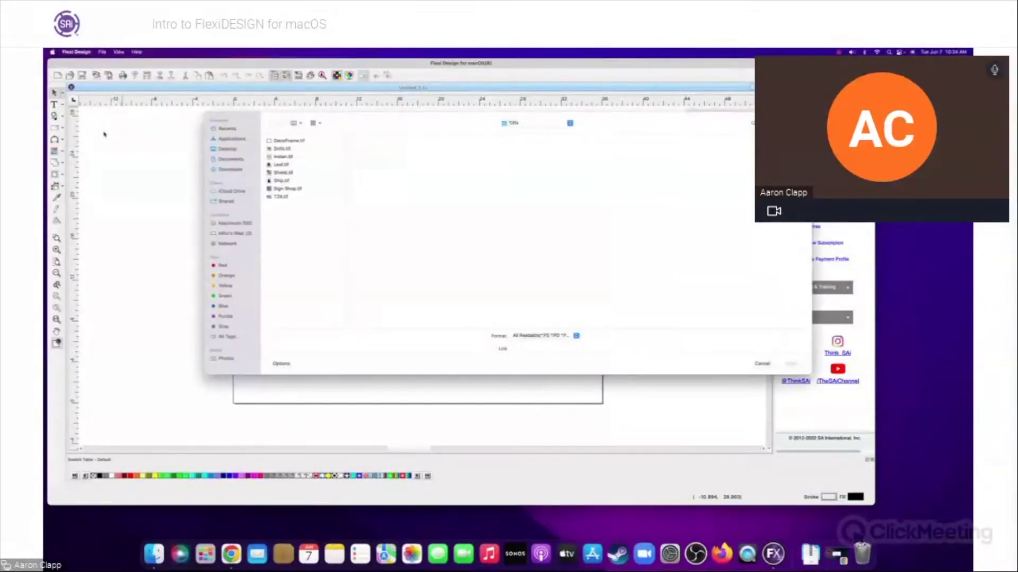
pyautogui.click(541, 126)
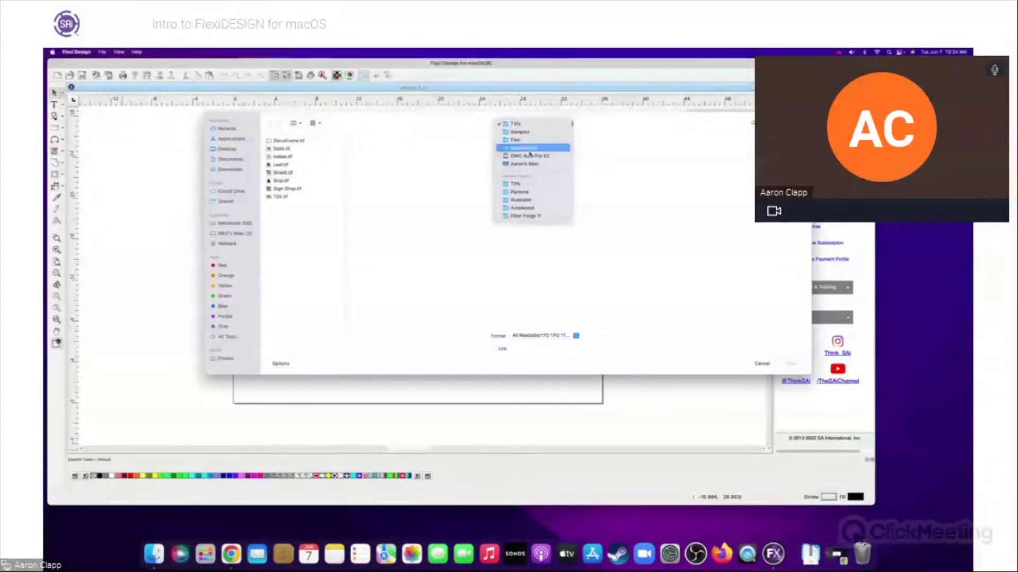
pyautogui.click(520, 131)
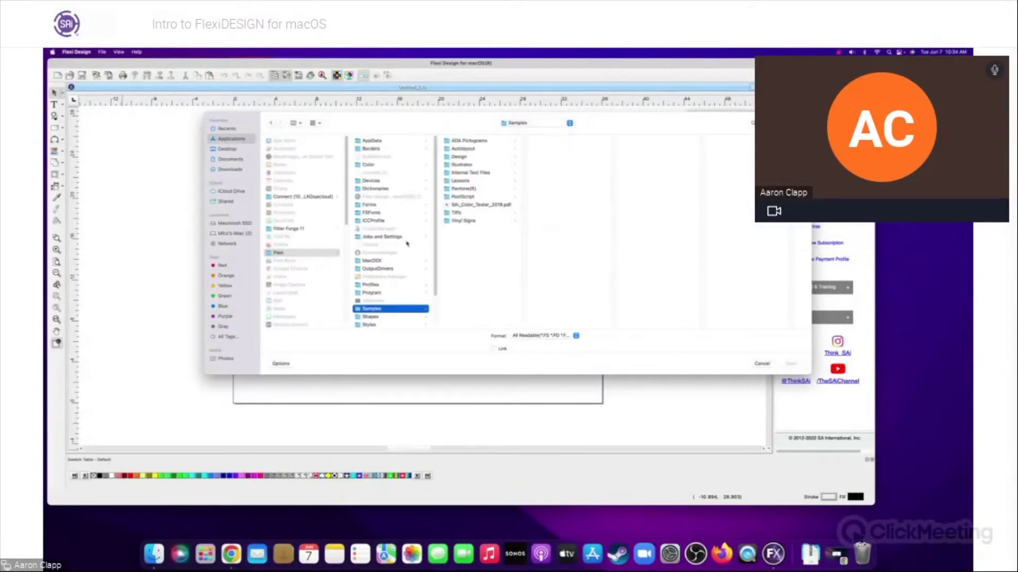
pyautogui.click(461, 165)
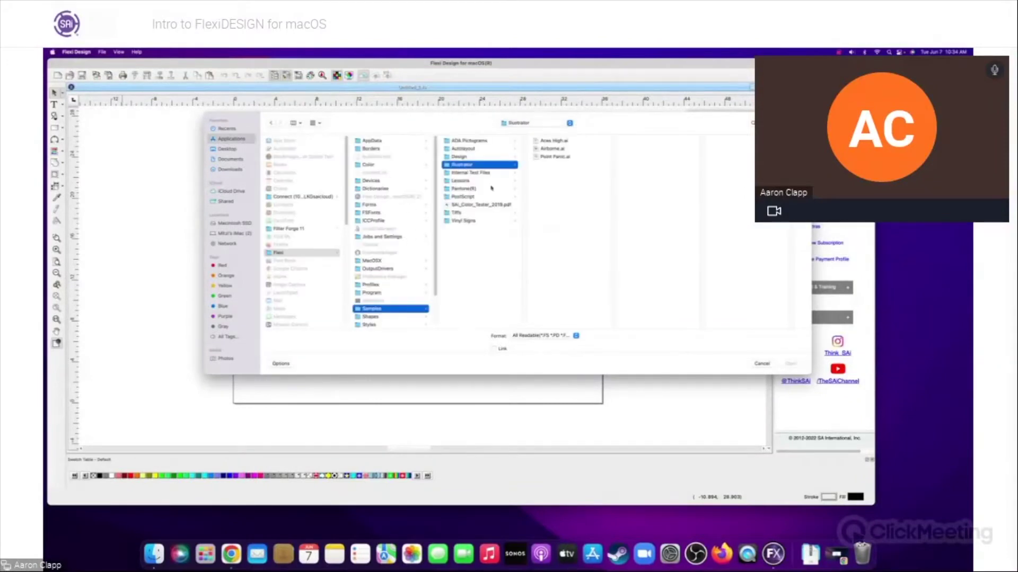
pyautogui.doubleClick(552, 149)
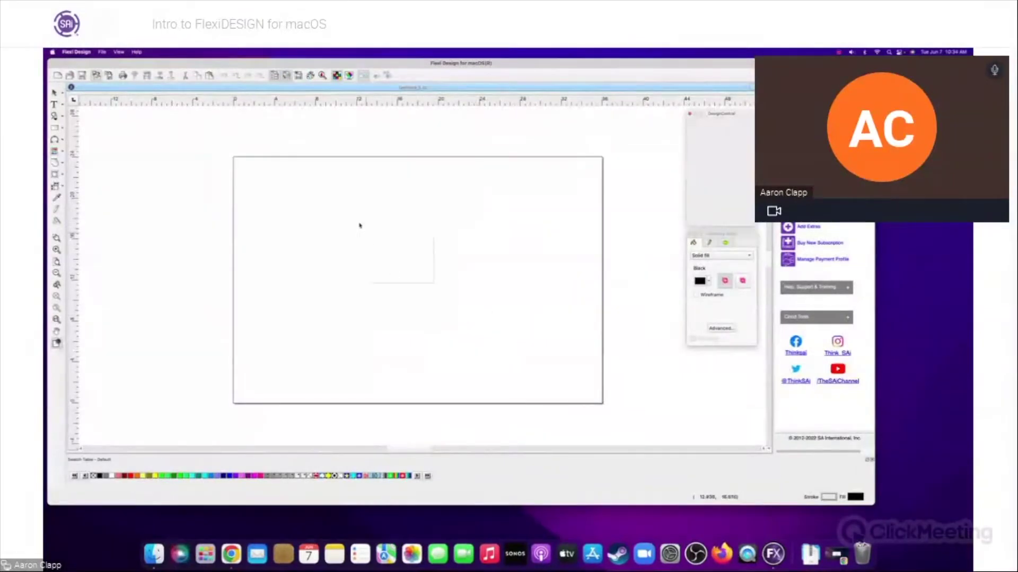
pyautogui.moveTo(362, 237); pyautogui.dragTo(494, 331)
pyautogui.click(307, 183)
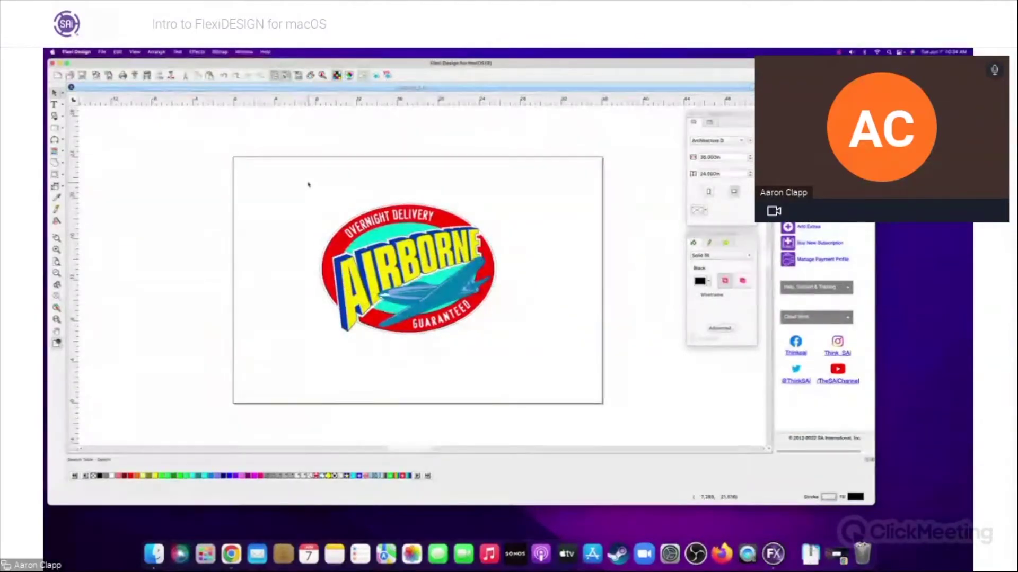
# Ungroup all levels of the imported Airborne logo so its parts can be selected individually.
pyautogui.click(333, 250)
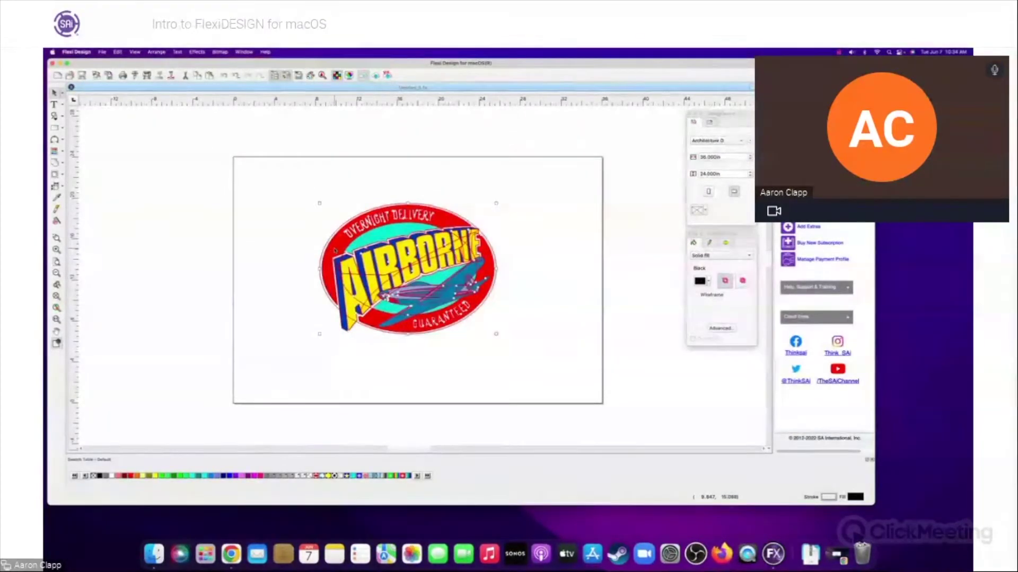
pyautogui.rightClick(346, 252)
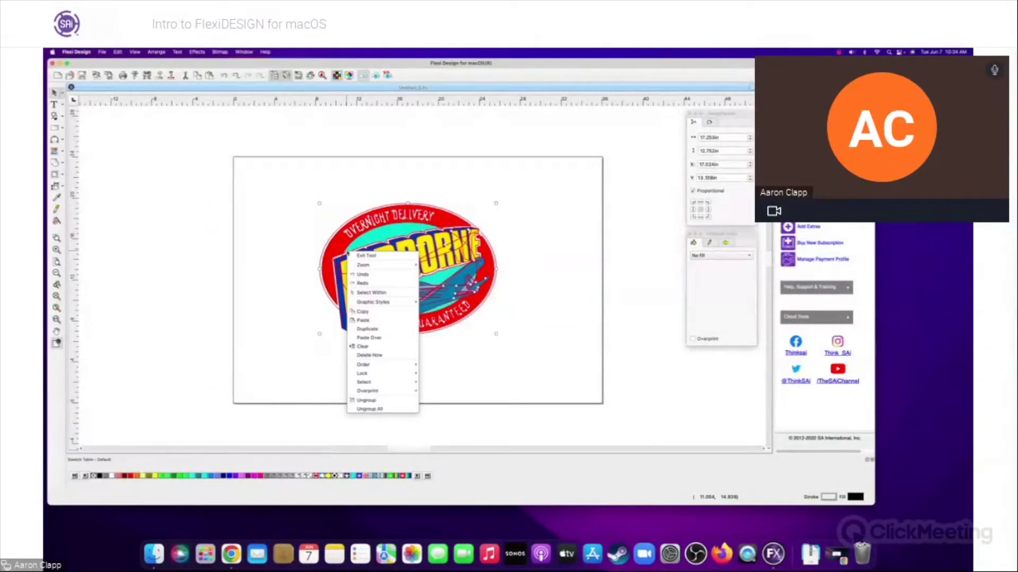
pyautogui.click(365, 410)
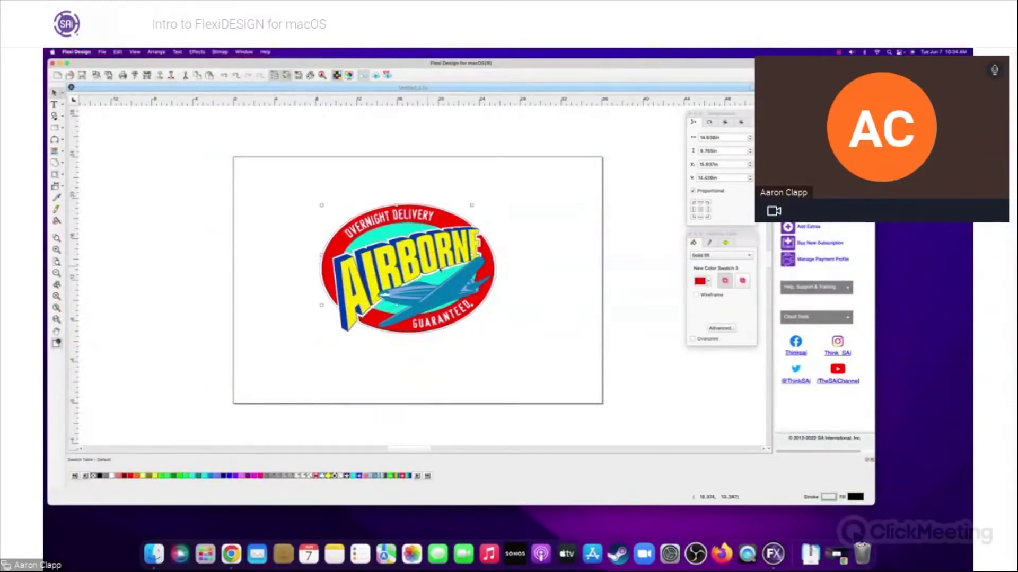
pyautogui.click(480, 259)
pyautogui.click(309, 231)
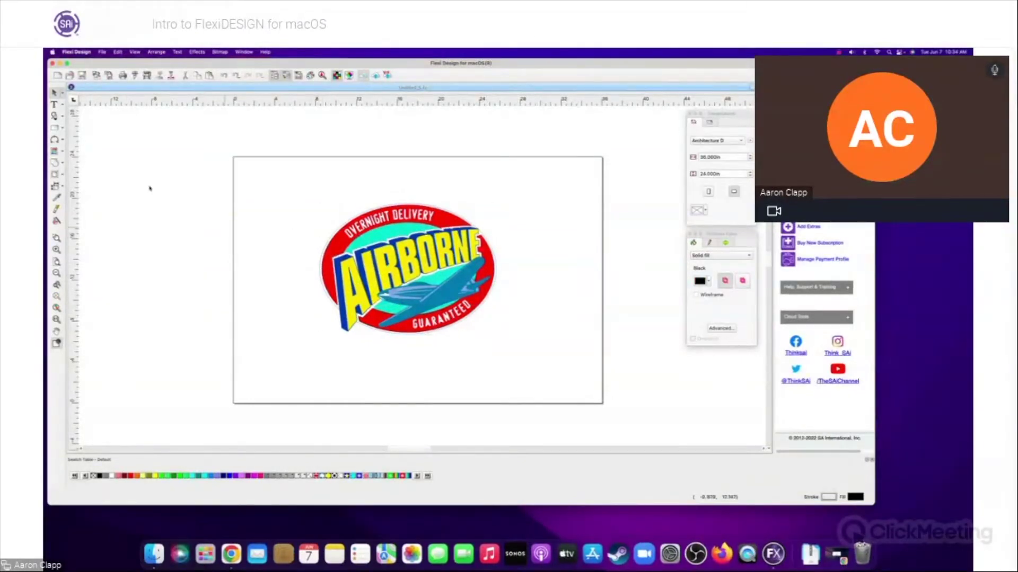
pyautogui.rightClick(316, 221)
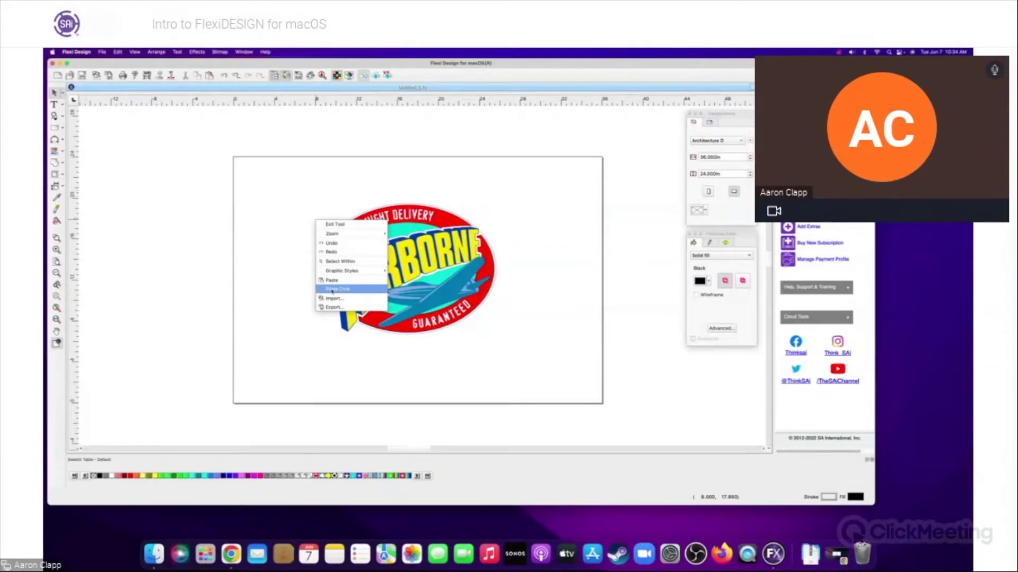
pyautogui.click(340, 245)
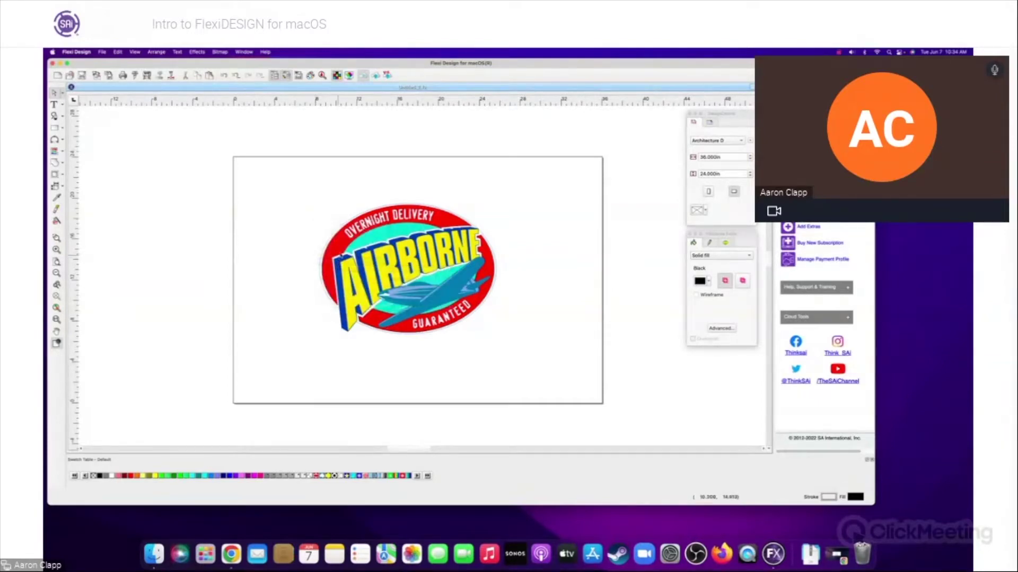
# Fill the logo's large outer red oval with the Sky Blue swatch.
pyautogui.click(340, 245)
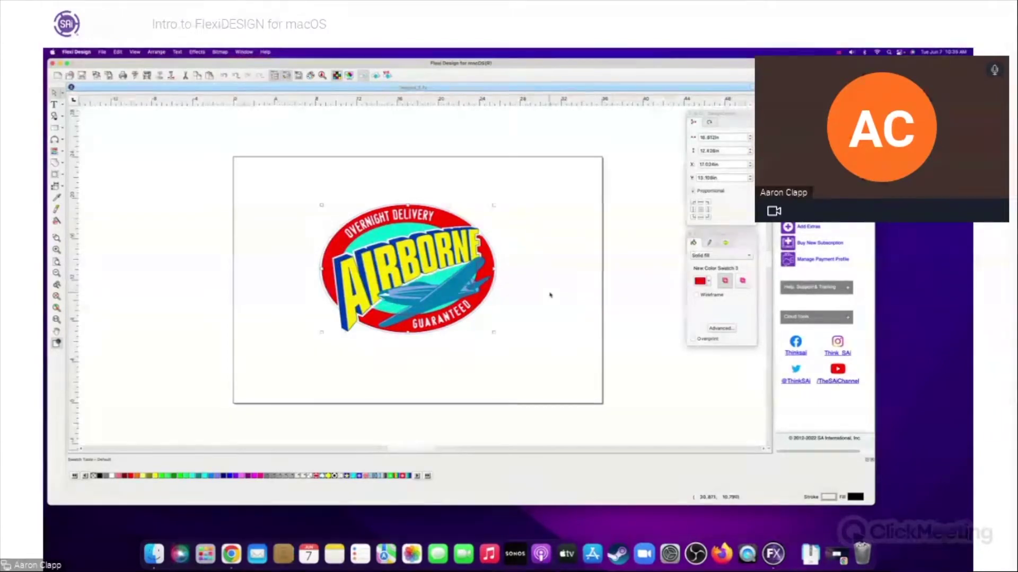
pyautogui.click(709, 281)
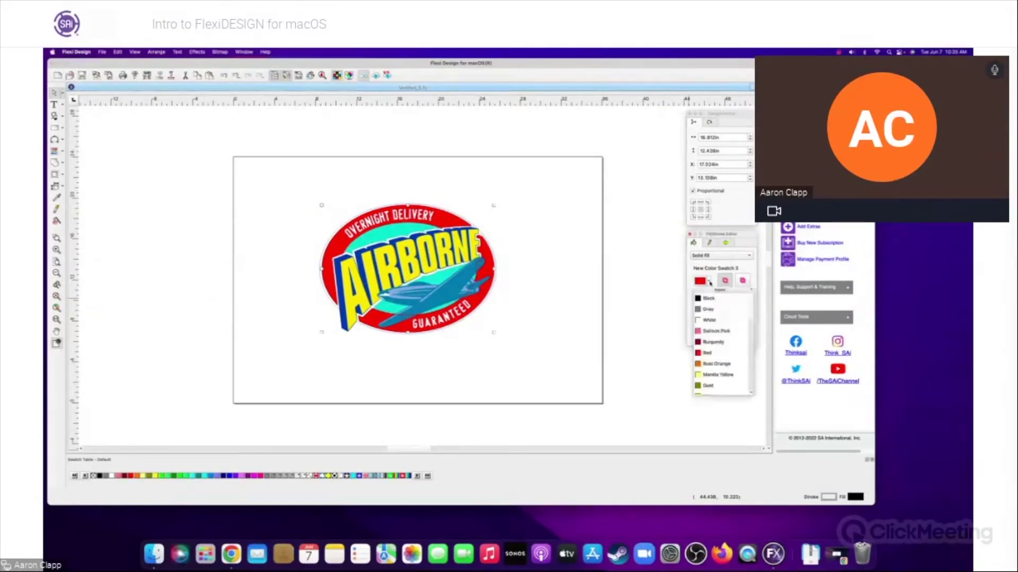
pyautogui.scroll(-3, 752, 326)
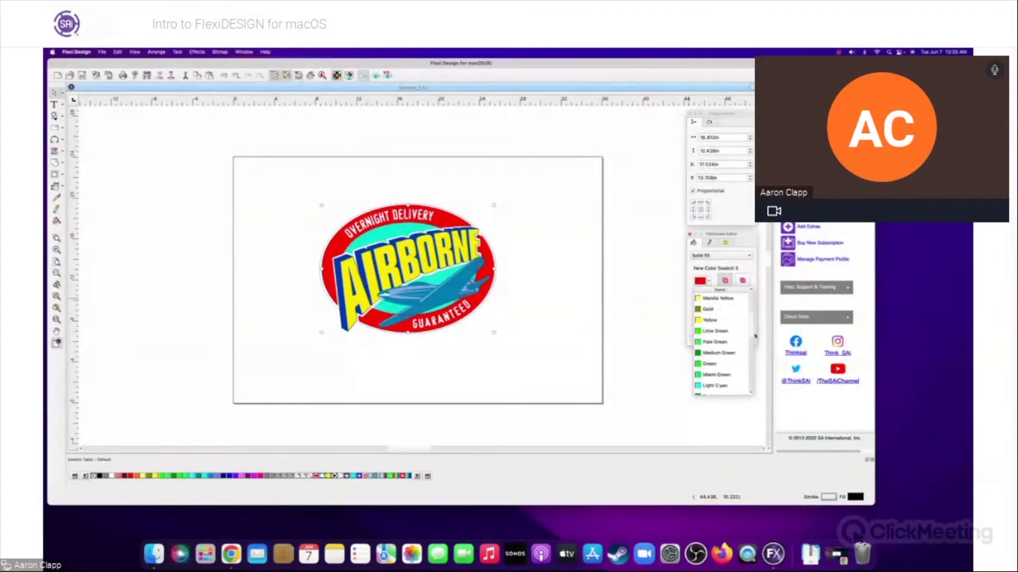
pyautogui.scroll(-3, 755, 336)
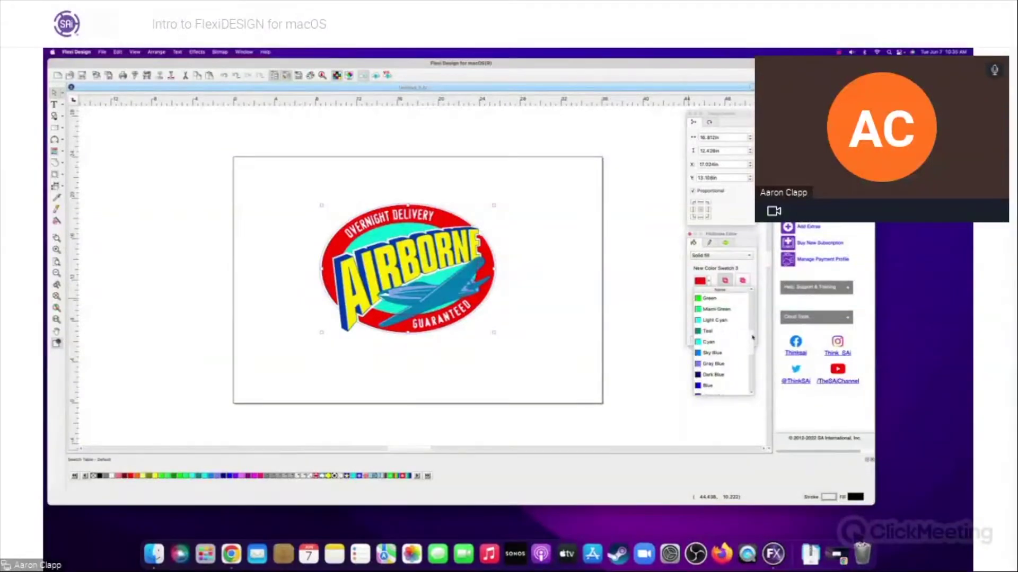
pyautogui.click(713, 353)
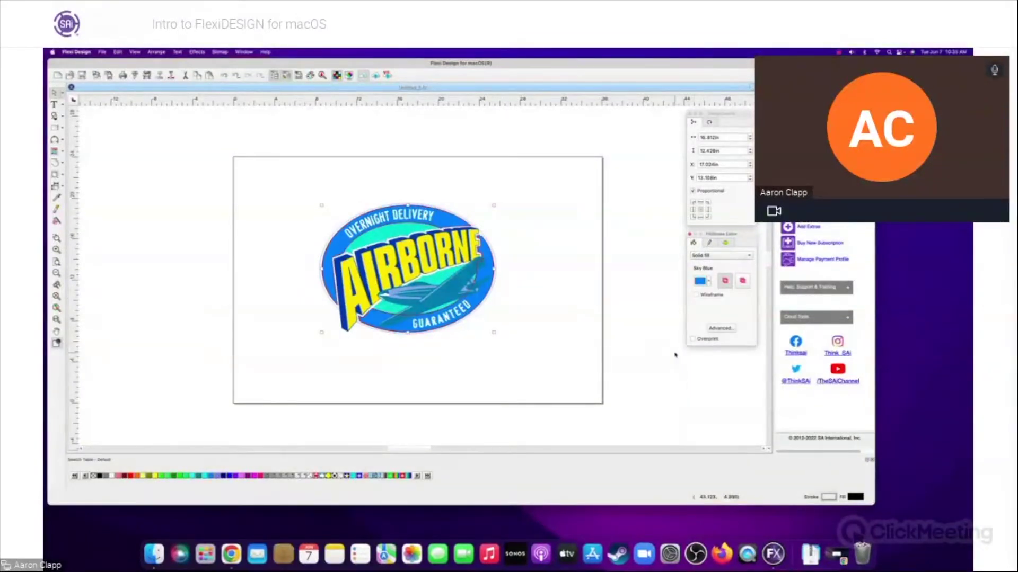
# Fill the logo's inner turquoise oval with the Fuchsia swatch and deselect it.
pyautogui.click(411, 229)
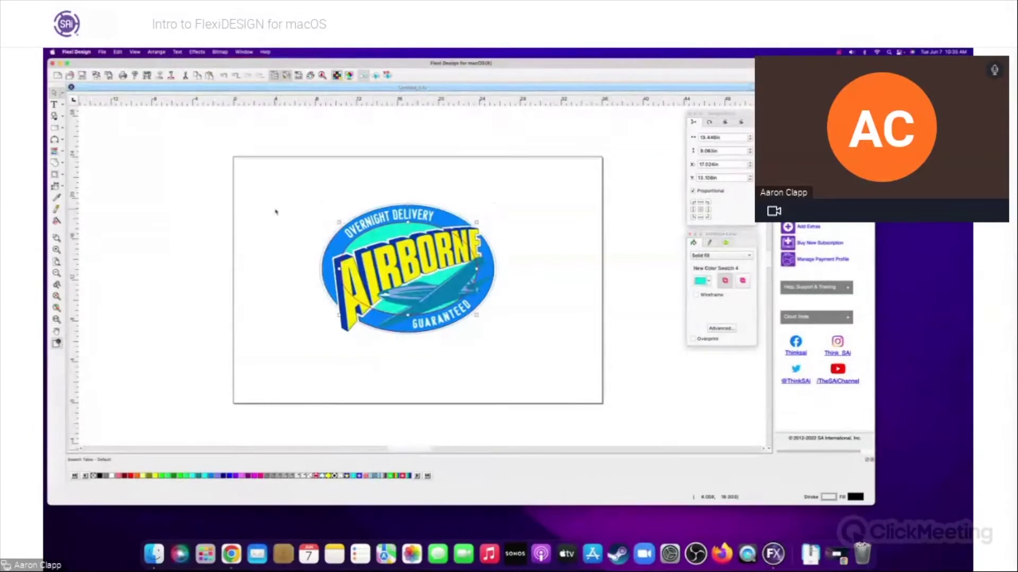
pyautogui.click(708, 281)
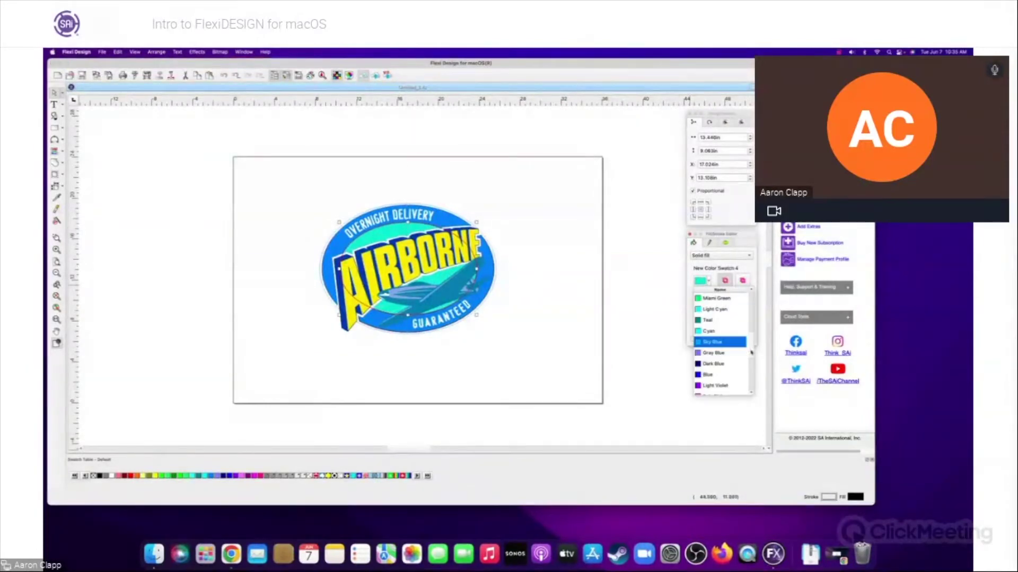
pyautogui.scroll(-3, 752, 344)
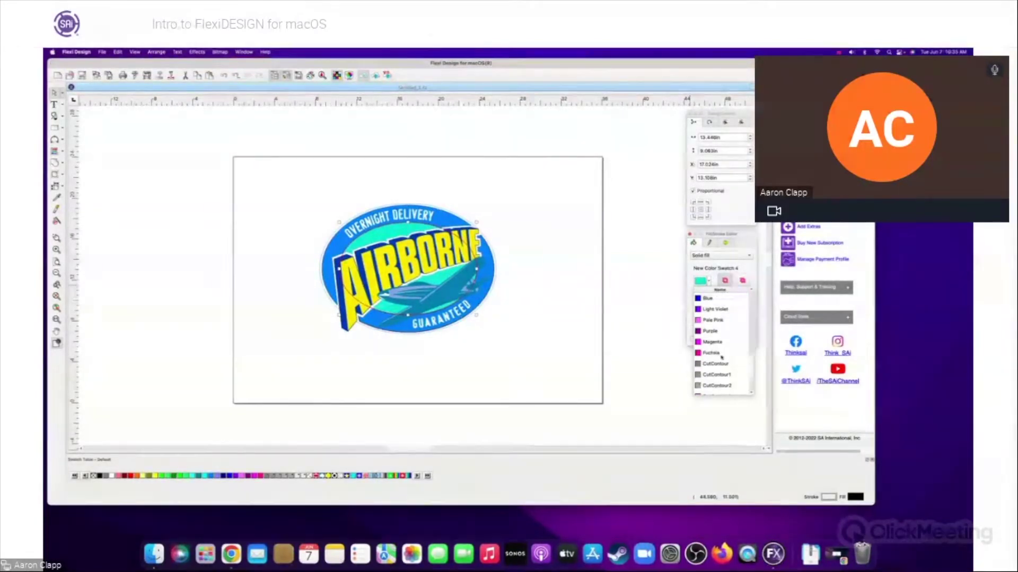
pyautogui.click(711, 353)
pyautogui.rightClick(539, 317)
pyautogui.click(542, 275)
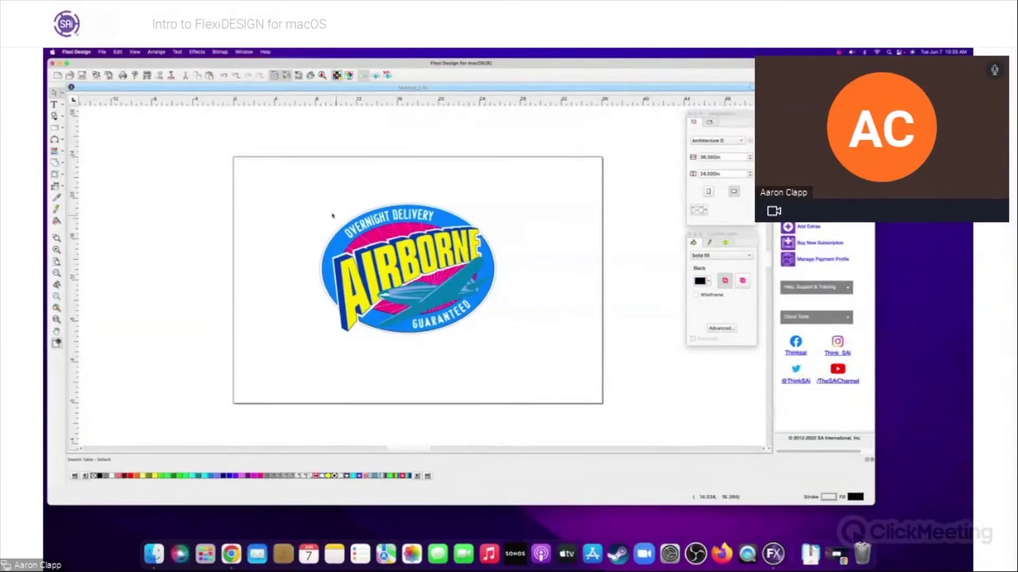
# Open Select by Attributes for the whole Airborne logo and review its fill and stroke criteria.
pyautogui.moveTo(307, 186); pyautogui.dragTo(545, 365)
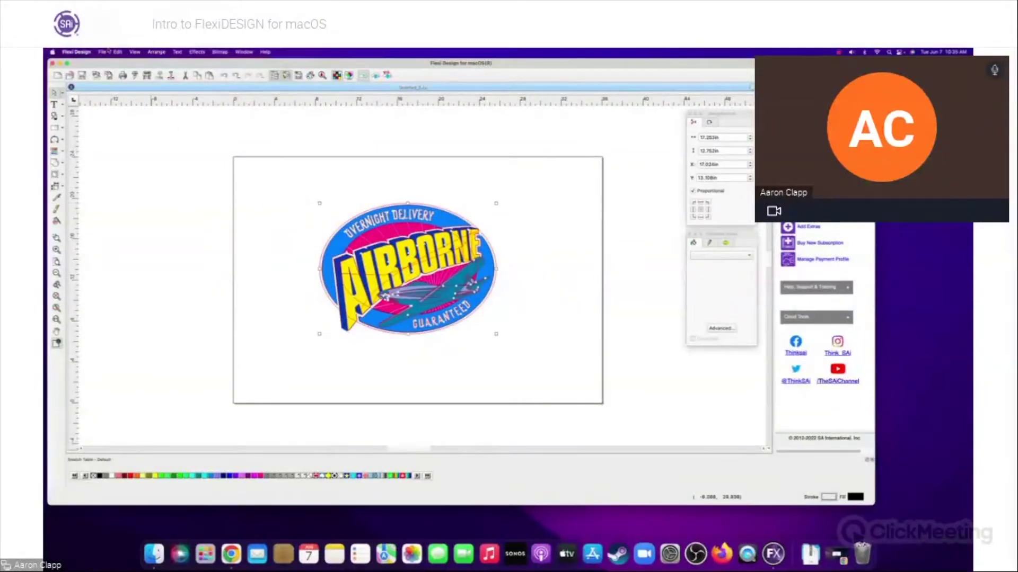
pyautogui.click(101, 52)
pyautogui.moveTo(115, 53)
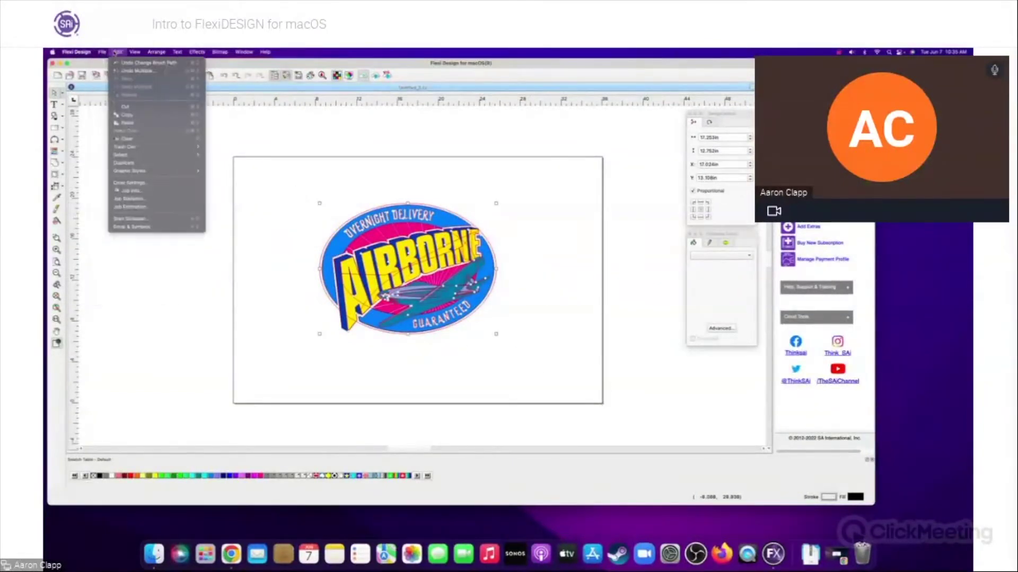
pyautogui.moveTo(139, 158)
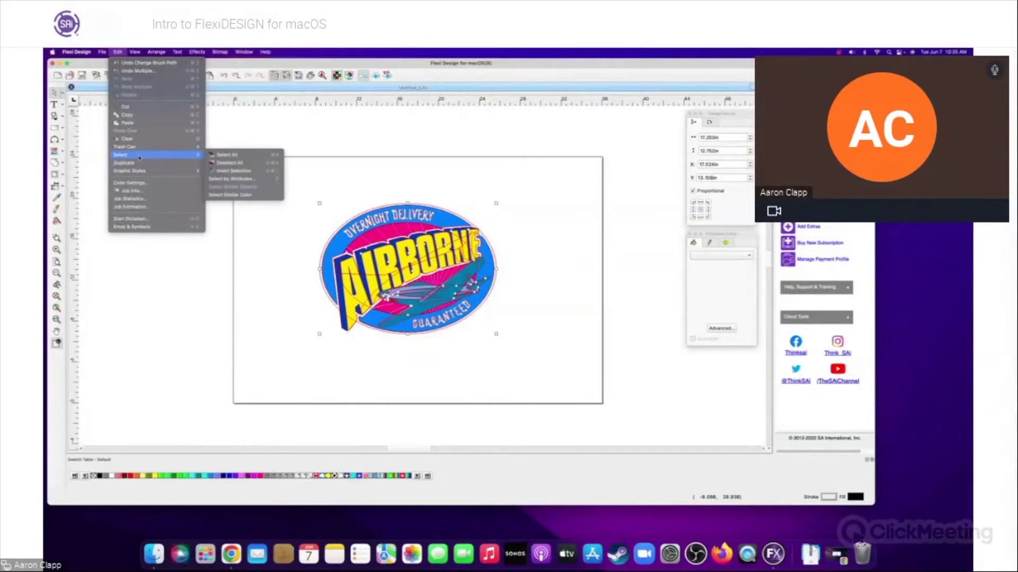
pyautogui.click(242, 179)
pyautogui.moveTo(491, 217); pyautogui.dragTo(595, 162)
pyautogui.click(563, 174)
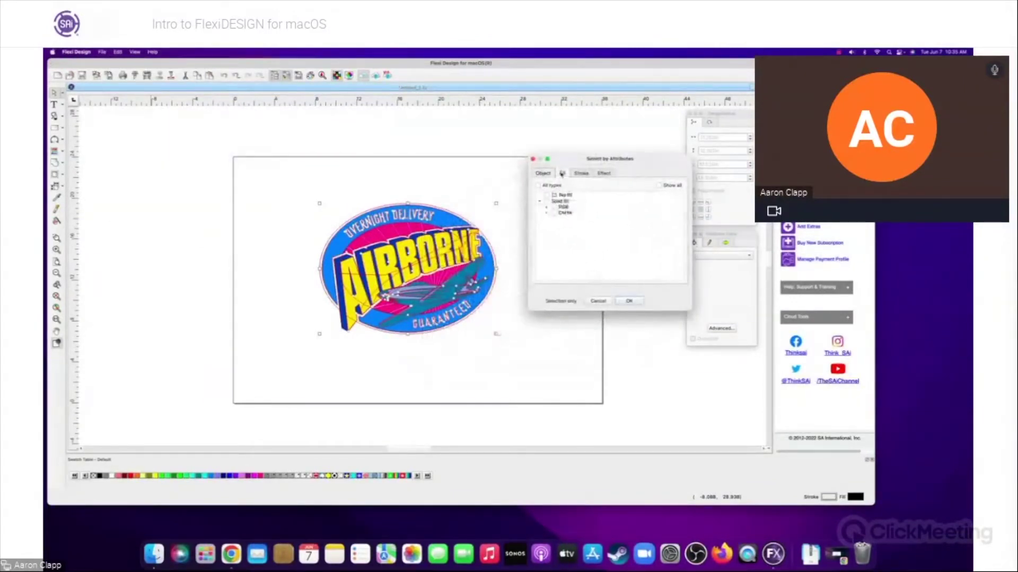
pyautogui.click(581, 173)
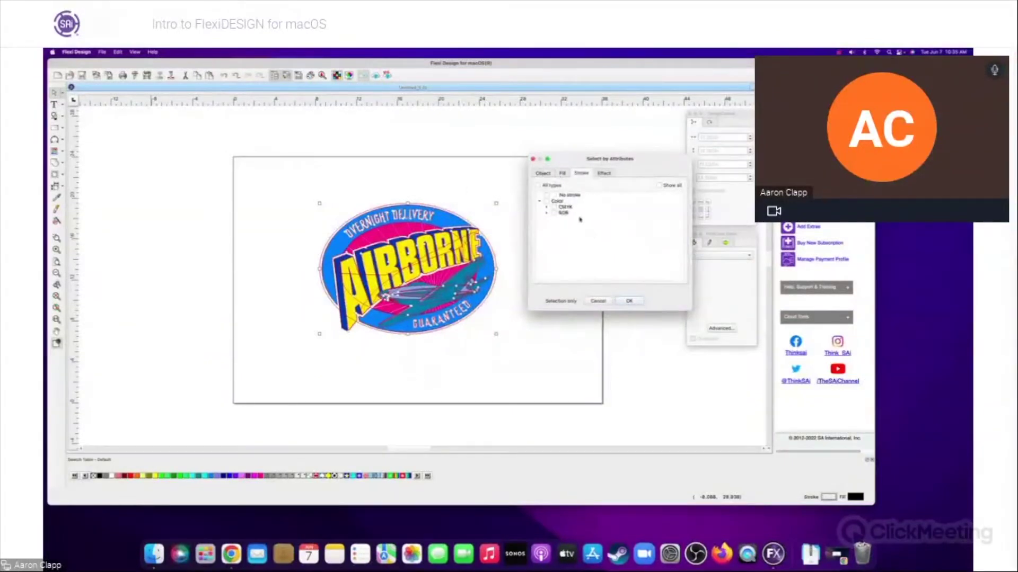
# Select all logo objects with the RGB Black solid fill through Select by Attributes, and clear that selection.
pyautogui.click(562, 174)
pyautogui.click(546, 207)
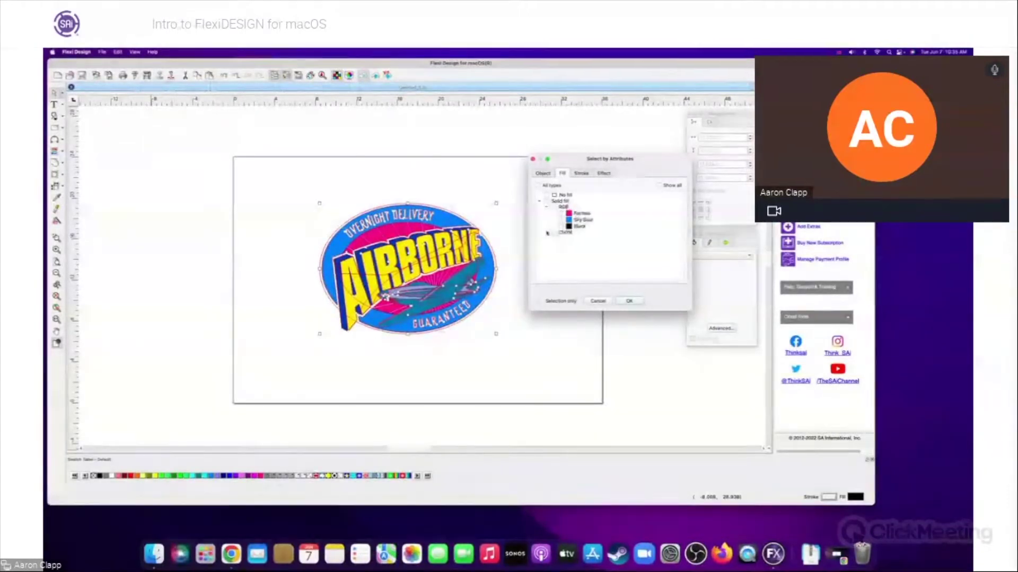
pyautogui.click(547, 233)
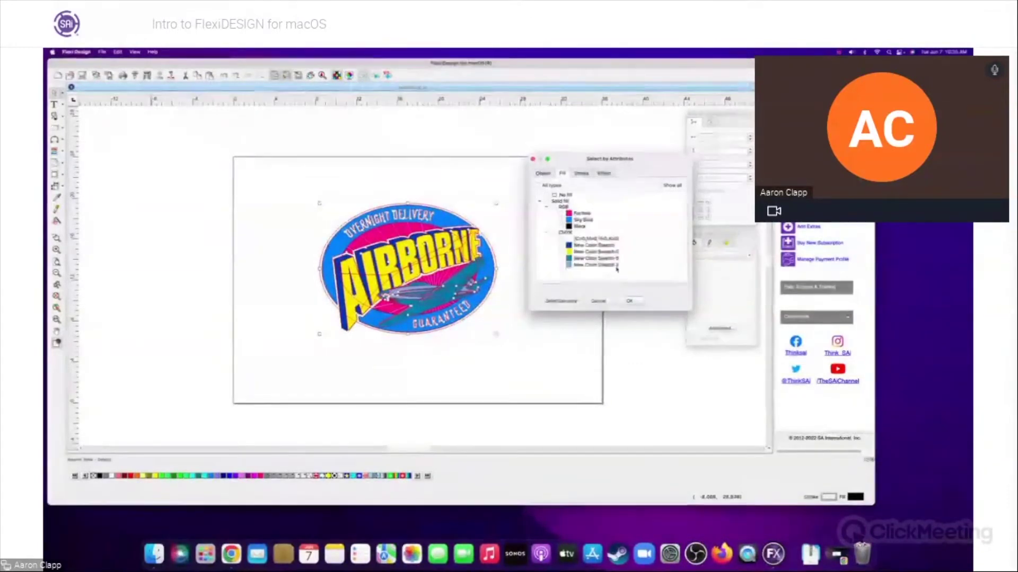
pyautogui.click(588, 221)
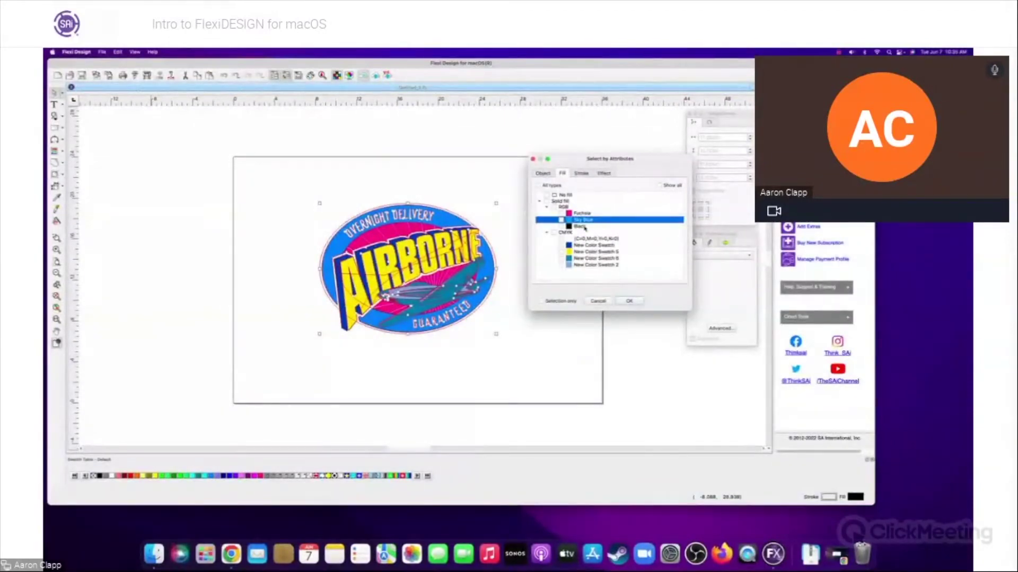
pyautogui.click(586, 227)
pyautogui.click(561, 226)
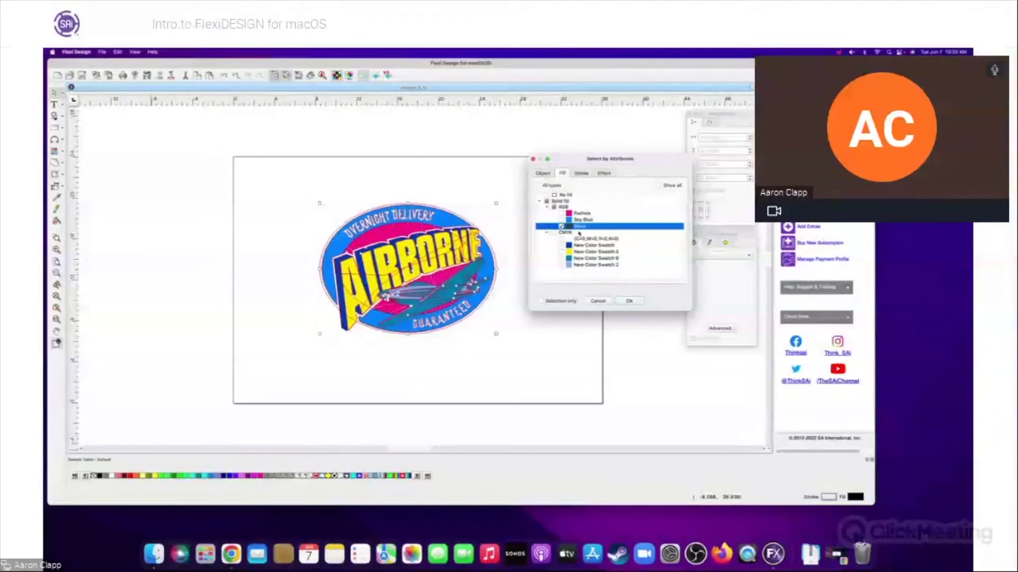
pyautogui.click(629, 301)
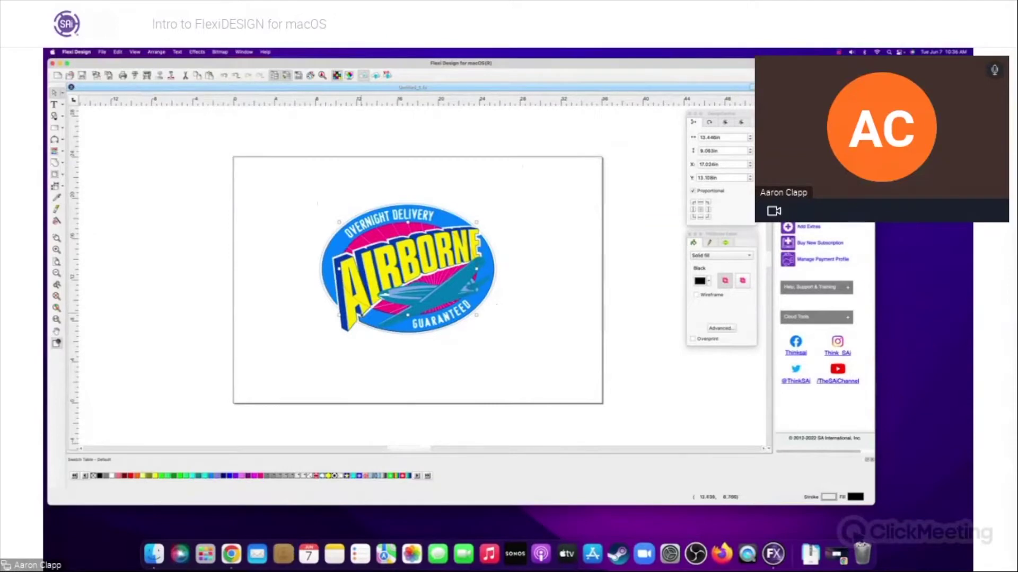
pyautogui.click(493, 279)
pyautogui.click(556, 255)
# Start a Contour Cut around the whole Airborne logo and review its shape options, keeping Contour.
pyautogui.moveTo(280, 190); pyautogui.dragTo(536, 352)
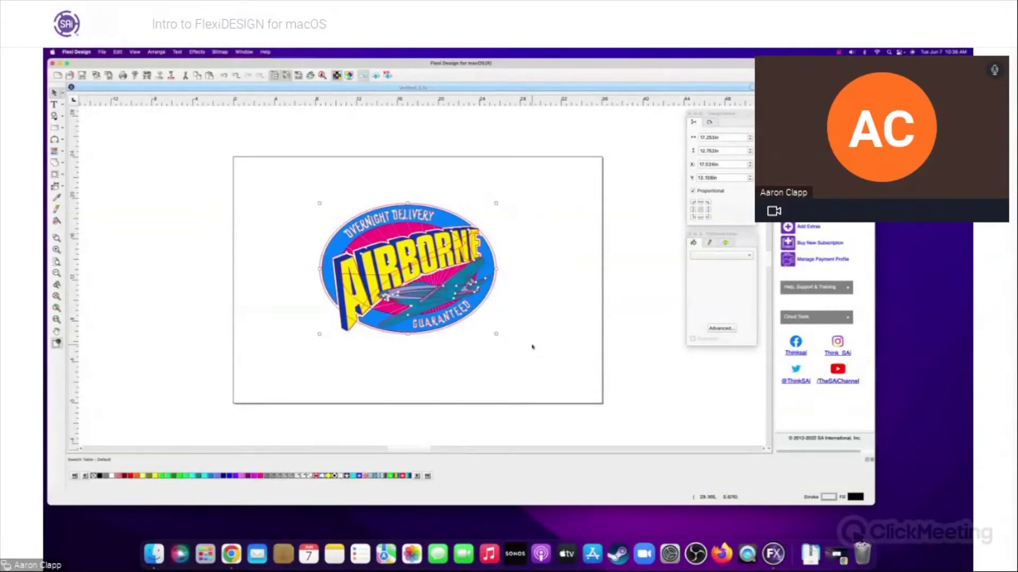
pyautogui.click(197, 52)
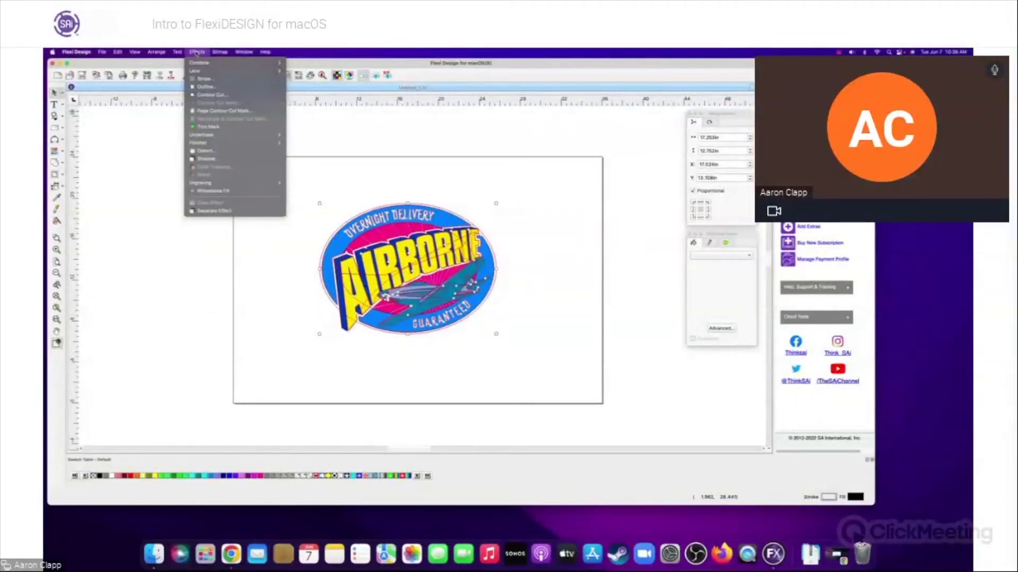
pyautogui.click(195, 96)
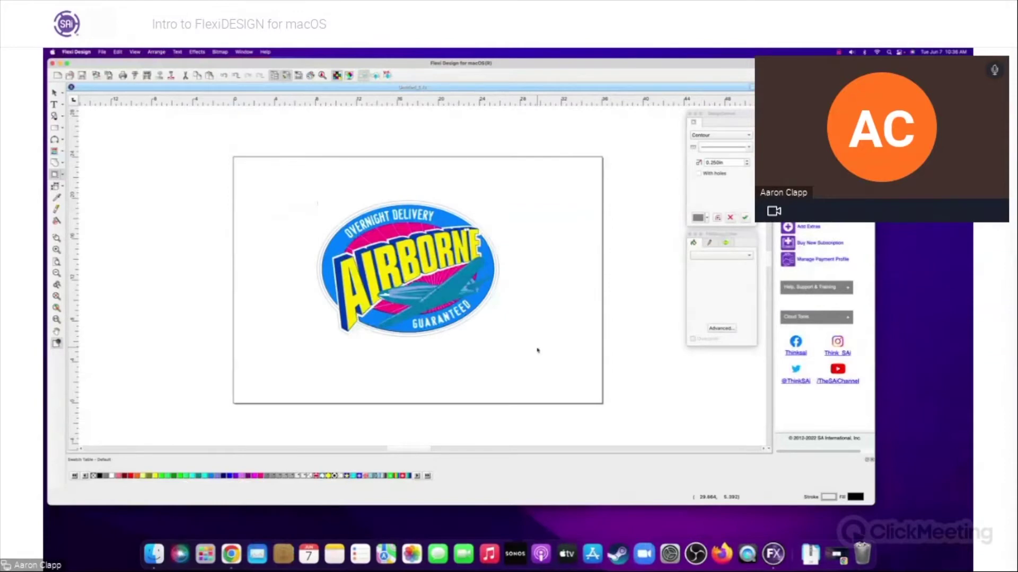
pyautogui.click(748, 148)
pyautogui.click(750, 150)
pyautogui.click(747, 136)
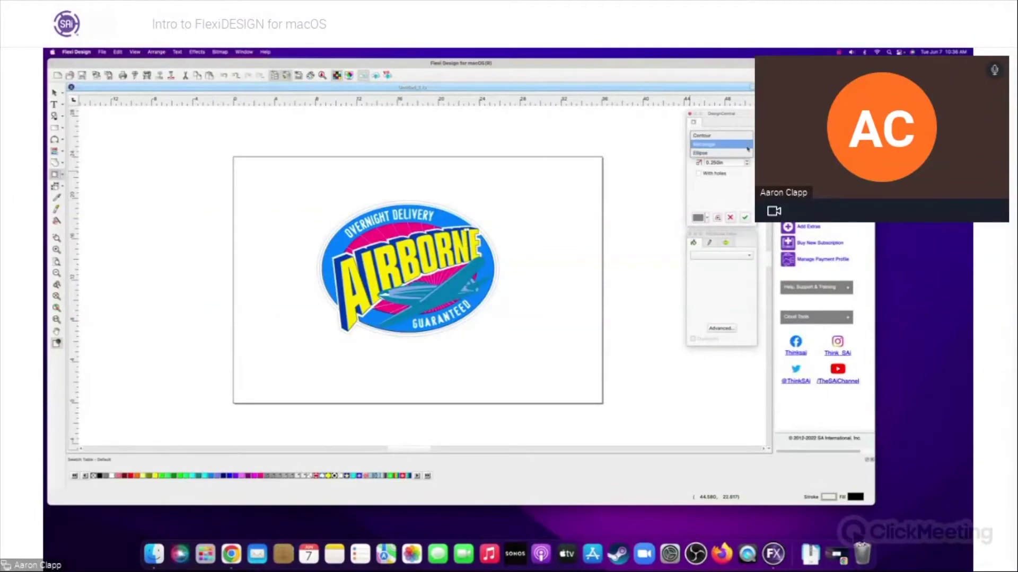
pyautogui.click(749, 148)
pyautogui.click(749, 149)
pyautogui.click(746, 173)
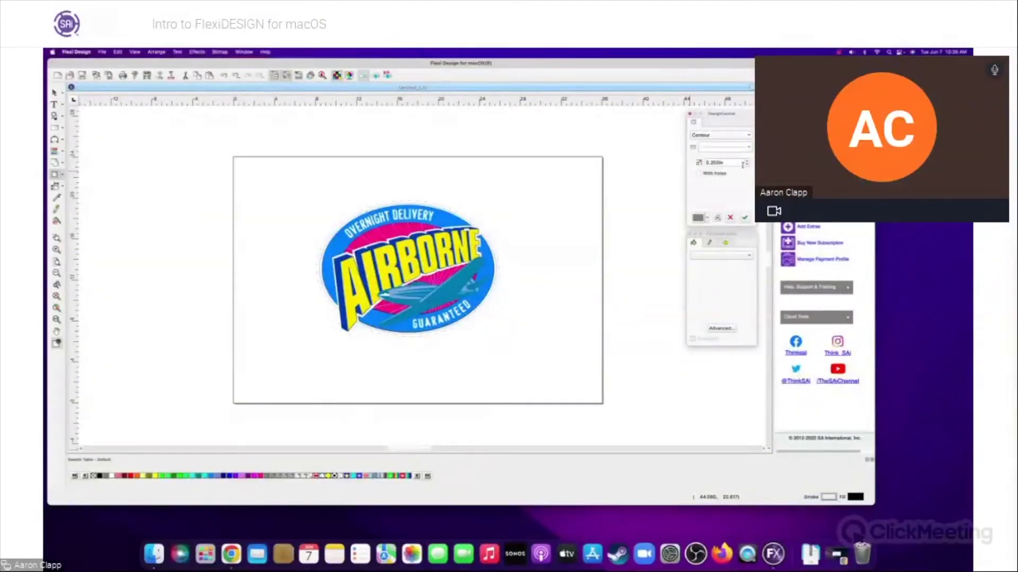
# Try a contour cut offset of 0 and return the offset to 0.25 in.
pyautogui.click(746, 163)
pyautogui.write('0')
pyautogui.press('Tab')
pyautogui.click(746, 161)
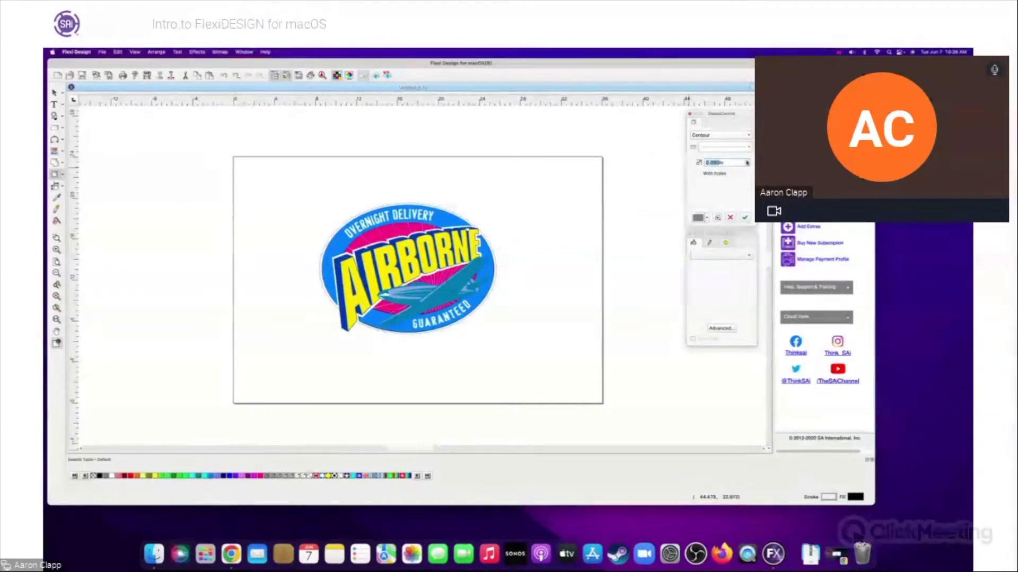
pyautogui.click(746, 161)
pyautogui.write('0.25')
pyautogui.press('Tab')
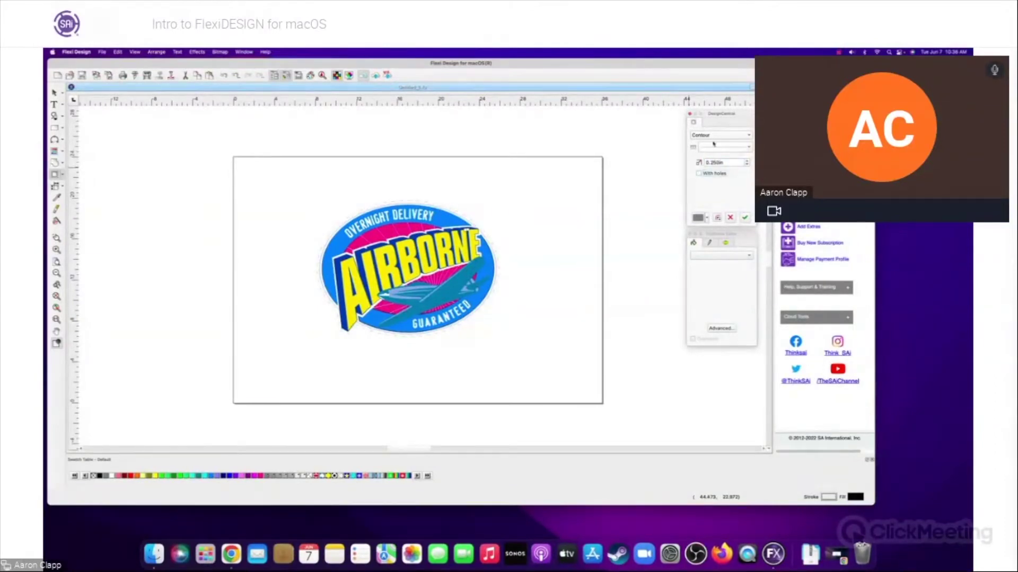
# Review the contour cut's colour list, apply the cut around the logo and deselect everything.
pyautogui.click(717, 147)
pyautogui.click(718, 131)
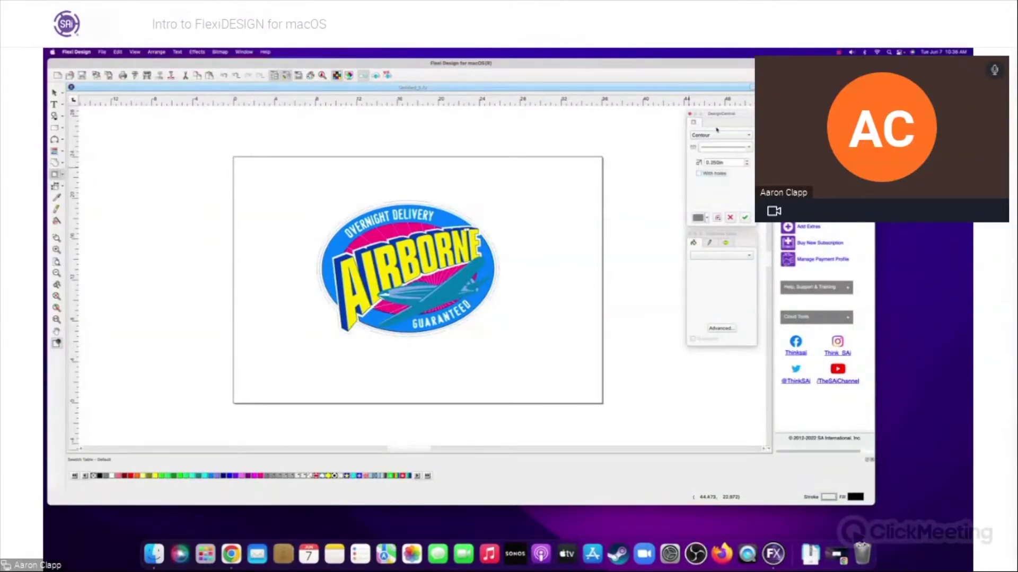
pyautogui.click(707, 218)
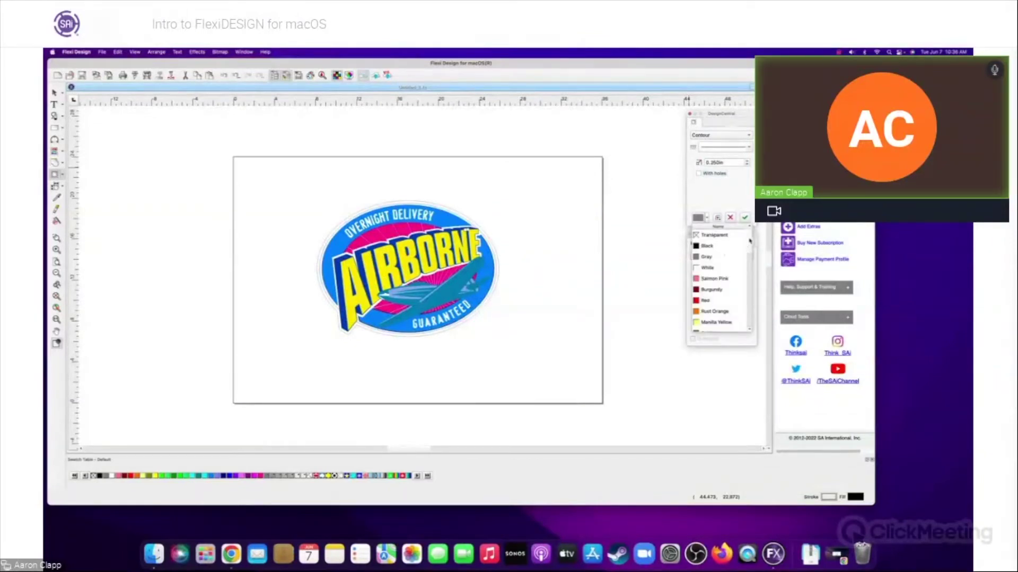
pyautogui.moveTo(750, 241); pyautogui.dragTo(756, 319)
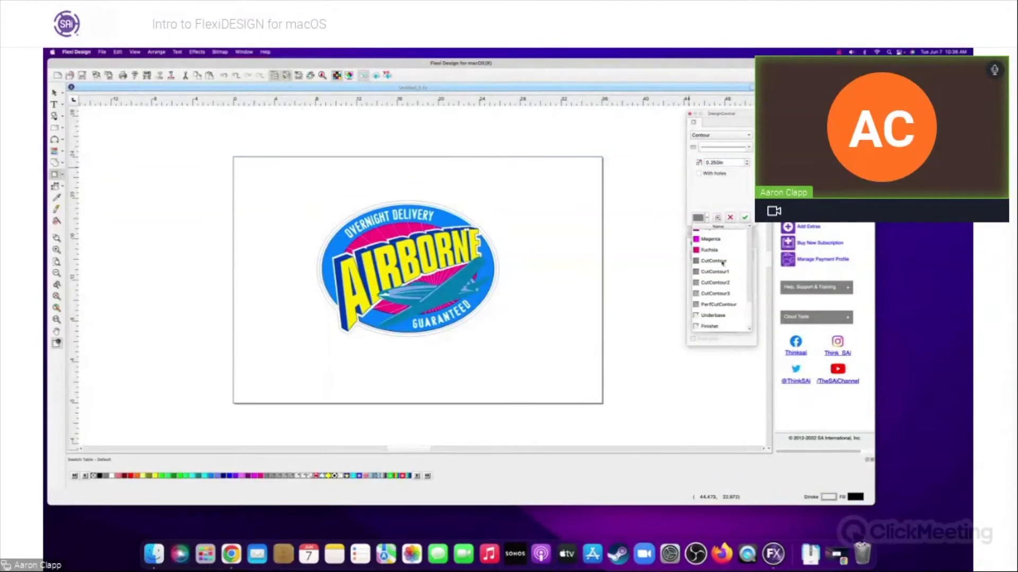
pyautogui.click(719, 197)
pyautogui.click(744, 218)
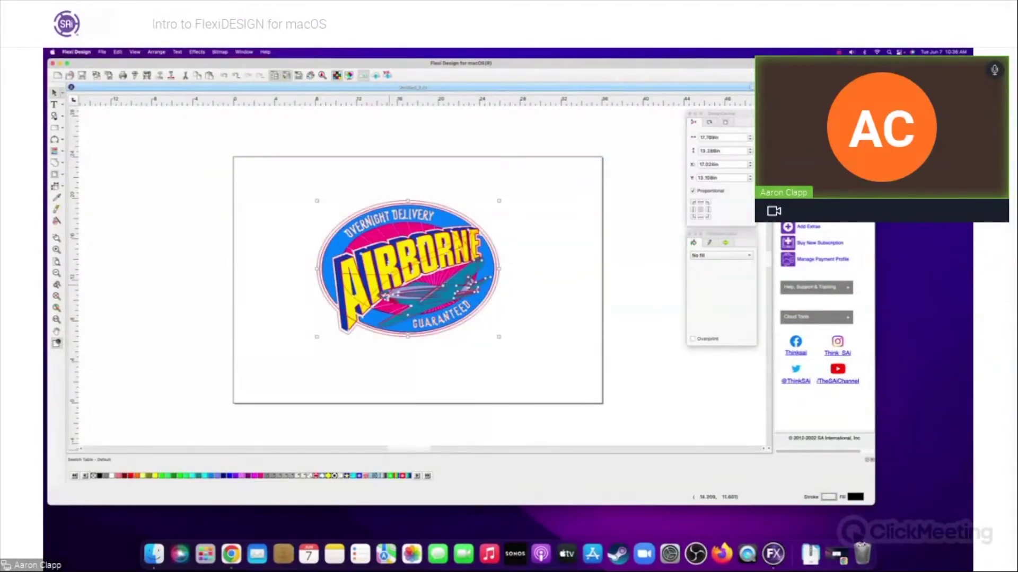
pyautogui.click(539, 325)
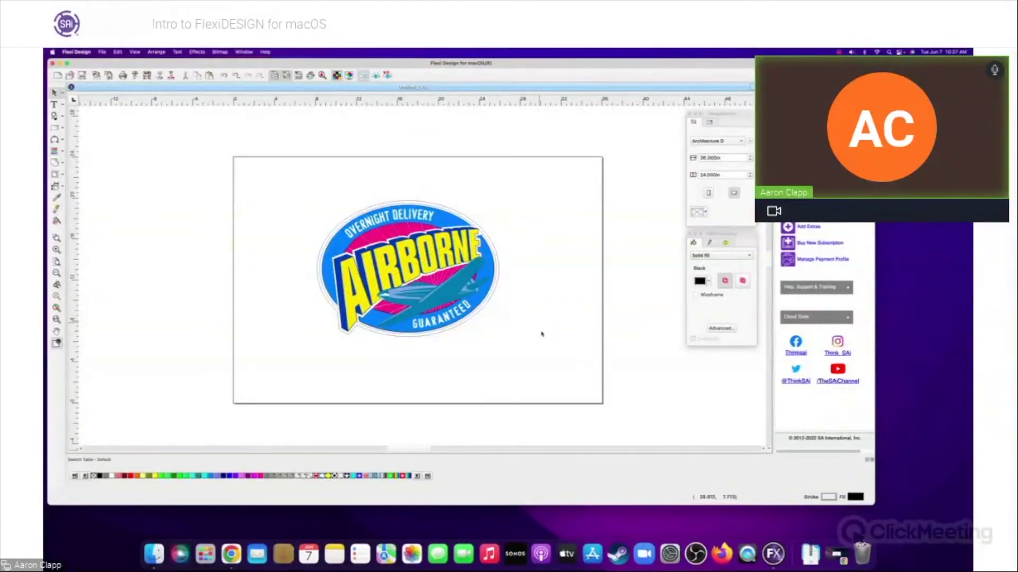
# Open the PANTONE+ Solid Coated-V3.slb swatch table from the Pantone folder in the Swatch Library.
pyautogui.rightClick(233, 477)
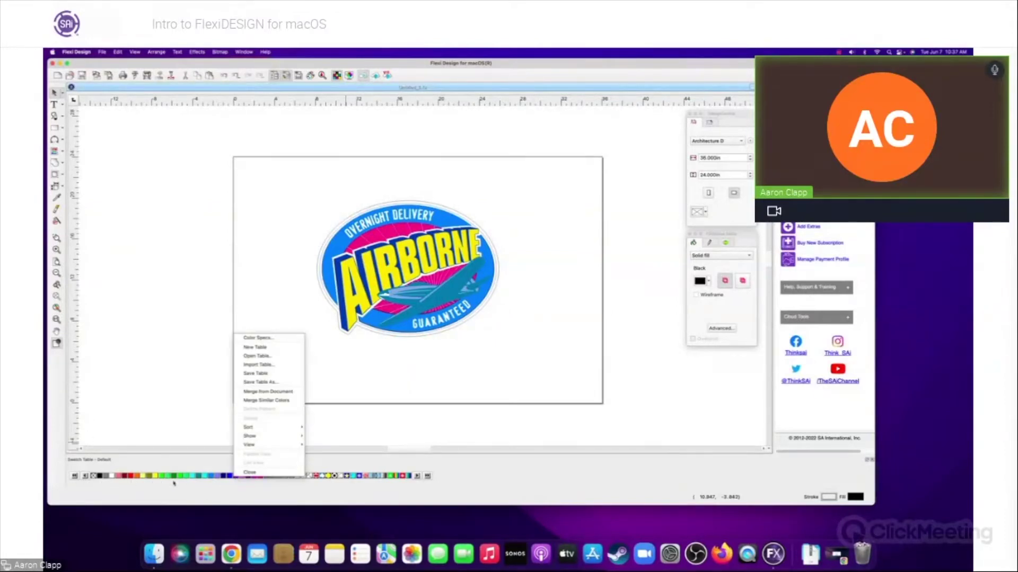
pyautogui.click(259, 356)
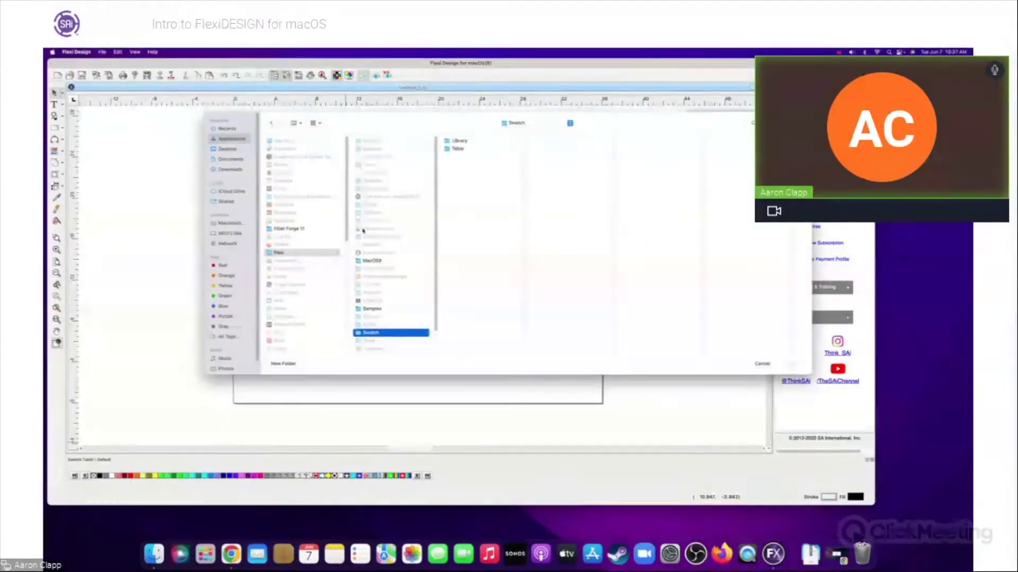
pyautogui.click(470, 149)
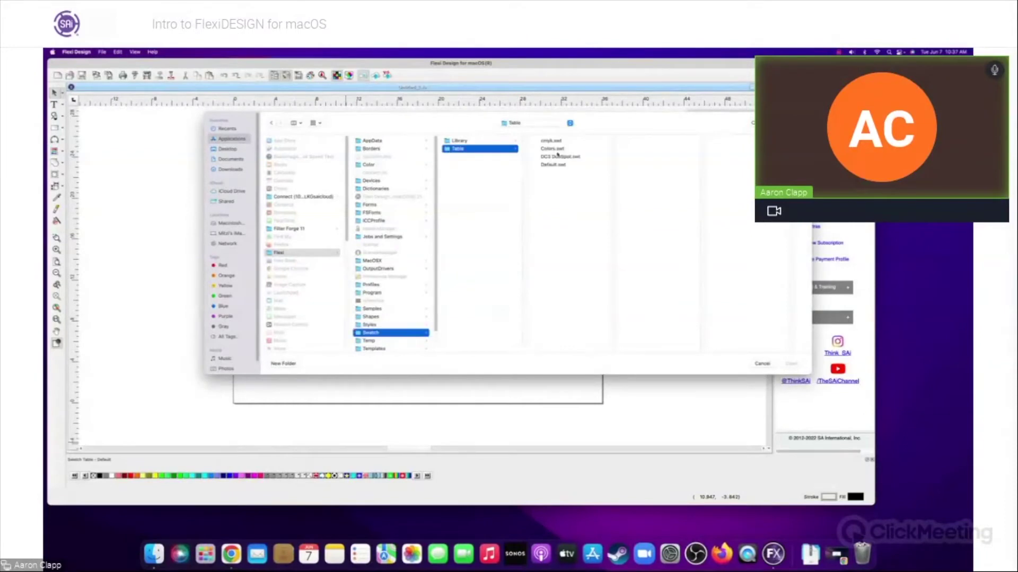
pyautogui.click(459, 141)
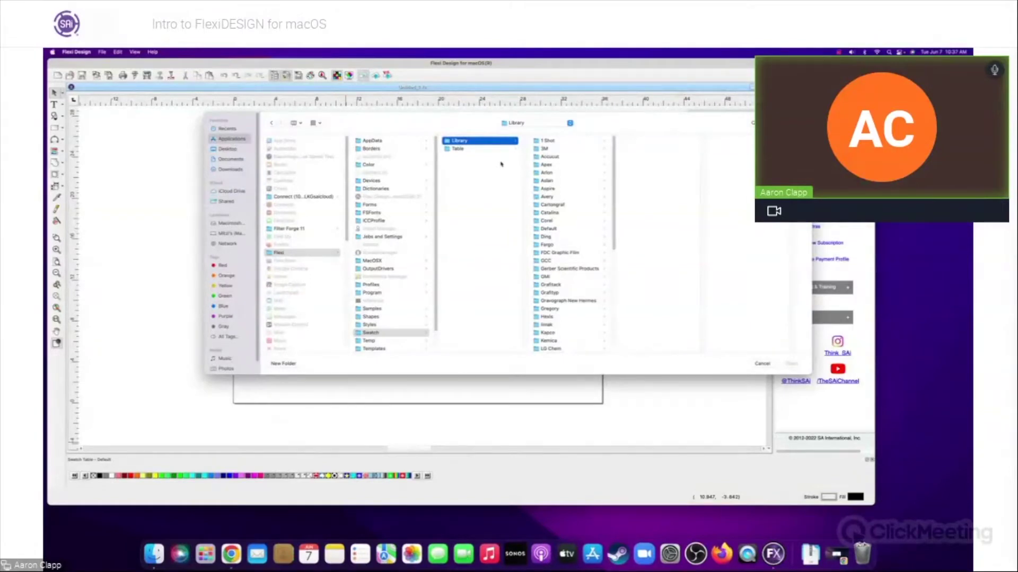
pyautogui.scroll(-10, 567, 212)
pyautogui.click(550, 185)
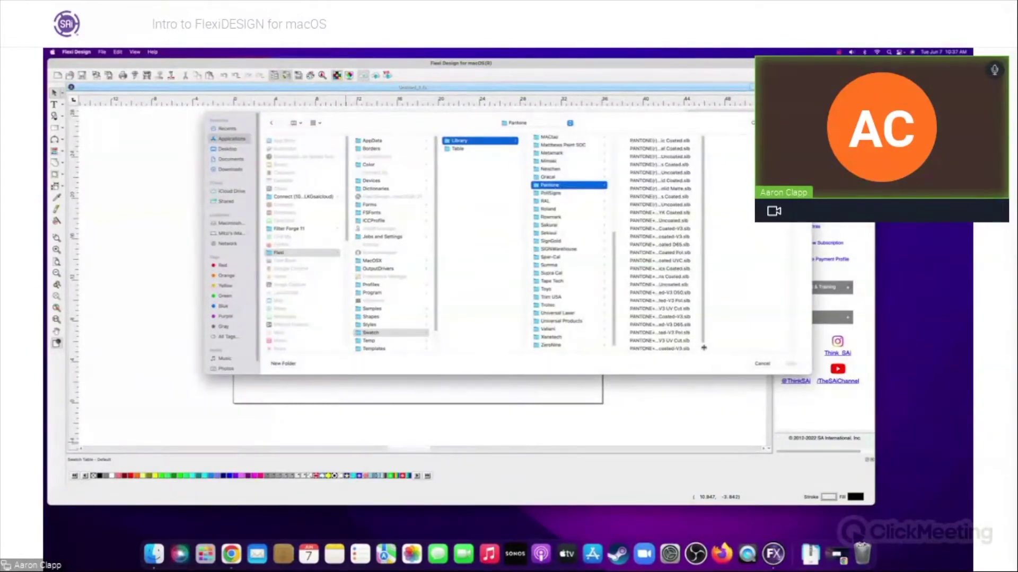
pyautogui.moveTo(704, 347); pyautogui.dragTo(777, 349)
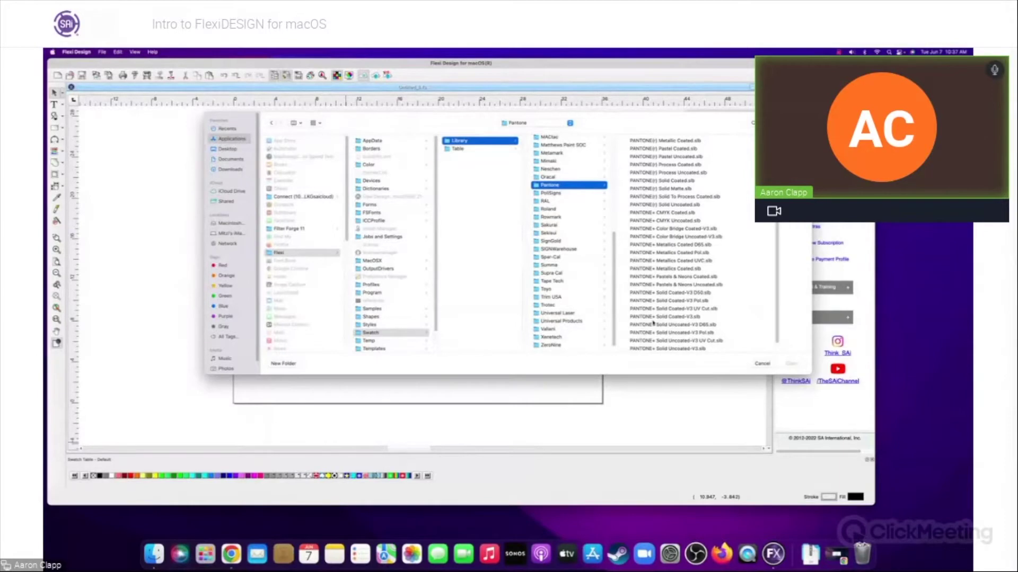
pyautogui.scroll(-1, 653, 322)
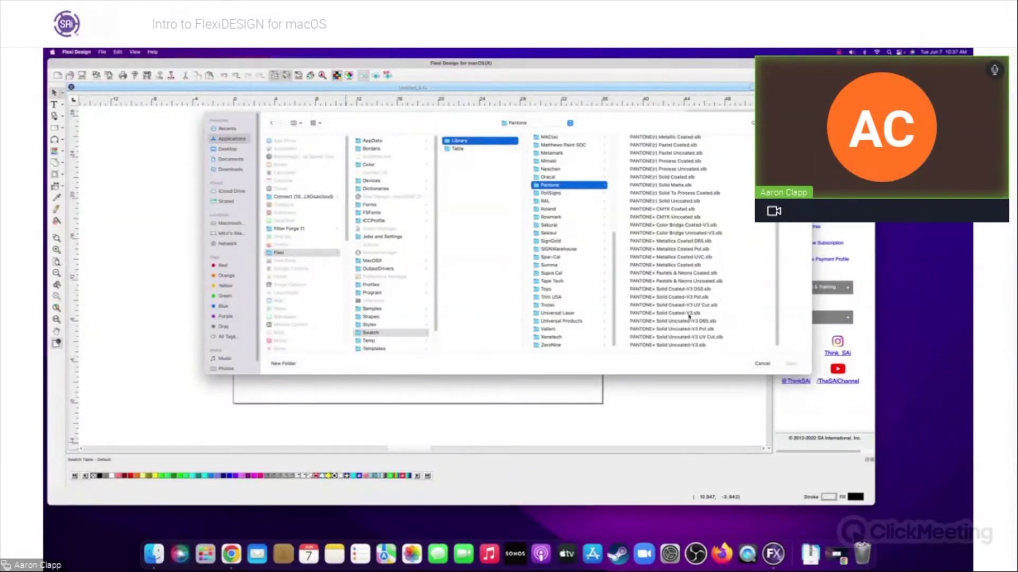
pyautogui.click(660, 315)
pyautogui.click(792, 365)
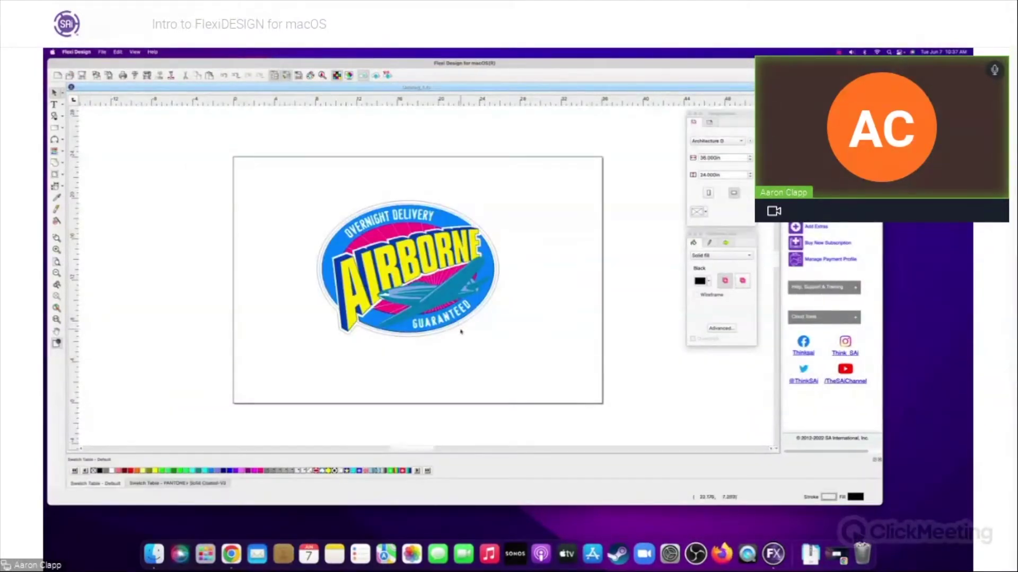
# Compare the Default and PANTONE+ Solid Coated-V3 swatch tables, ending with the PANTONE+ table shown.
pyautogui.click(159, 484)
pyautogui.click(101, 484)
pyautogui.click(141, 485)
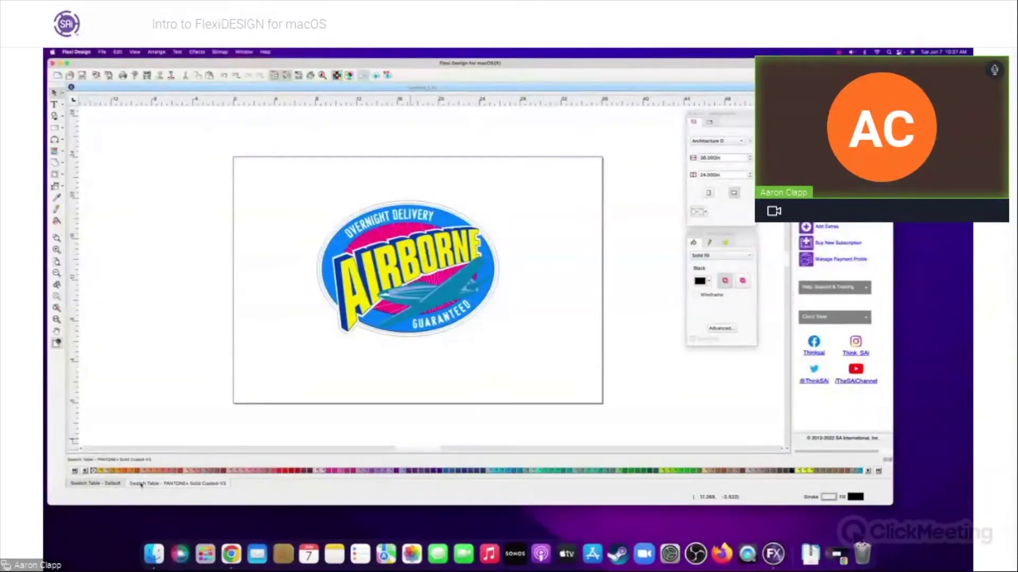
pyautogui.click(105, 484)
pyautogui.click(178, 484)
pyautogui.click(104, 485)
pyautogui.click(157, 484)
# Detach the Shapes tool group and dock it in the horizontal toolbar after the existing tools.
pyautogui.click(62, 128)
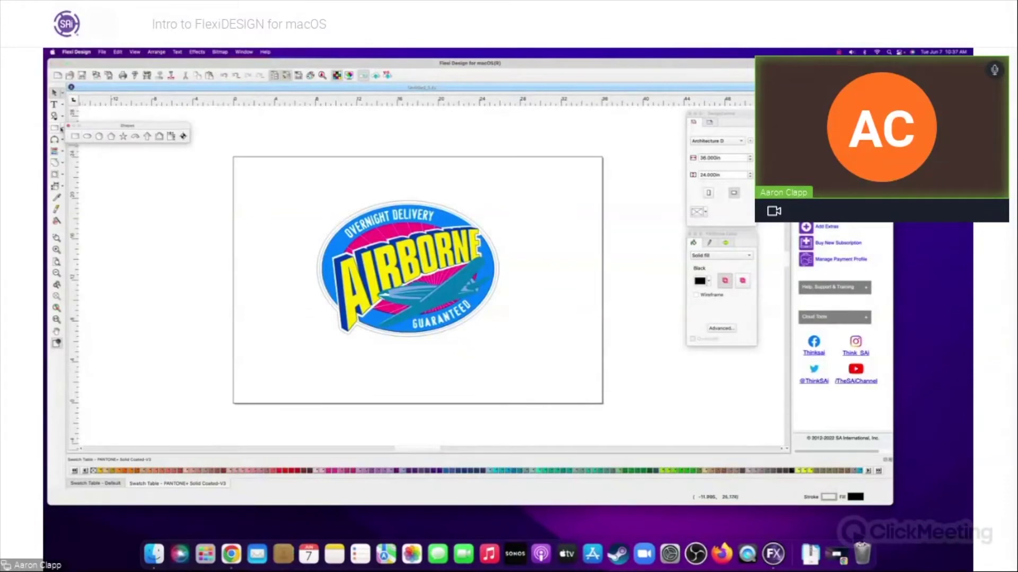
pyautogui.moveTo(67, 130); pyautogui.dragTo(408, 76)
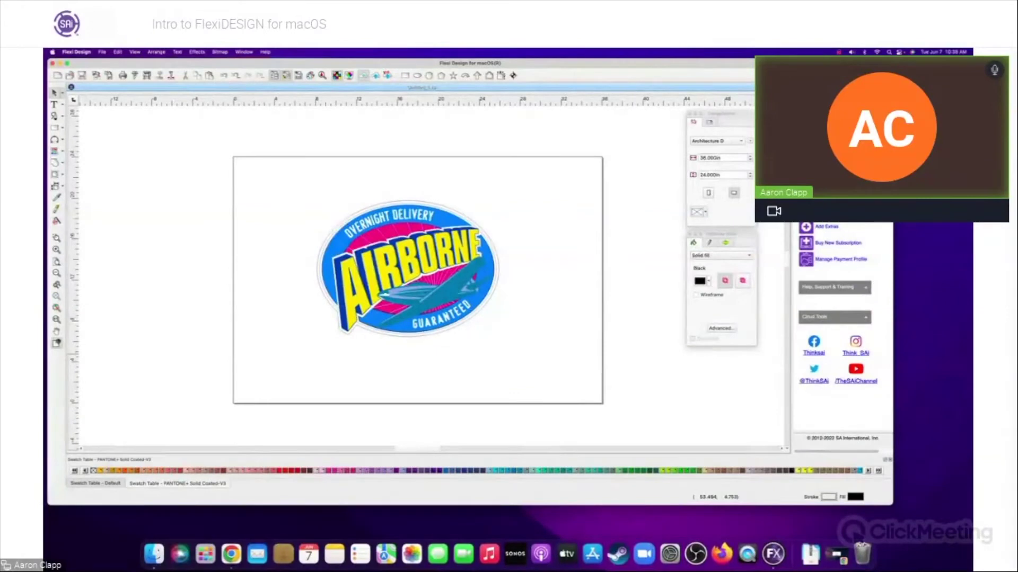
# Expand the Help, Support & Training and Cloud Tools sections to examine the links they offer.
pyautogui.click(867, 290)
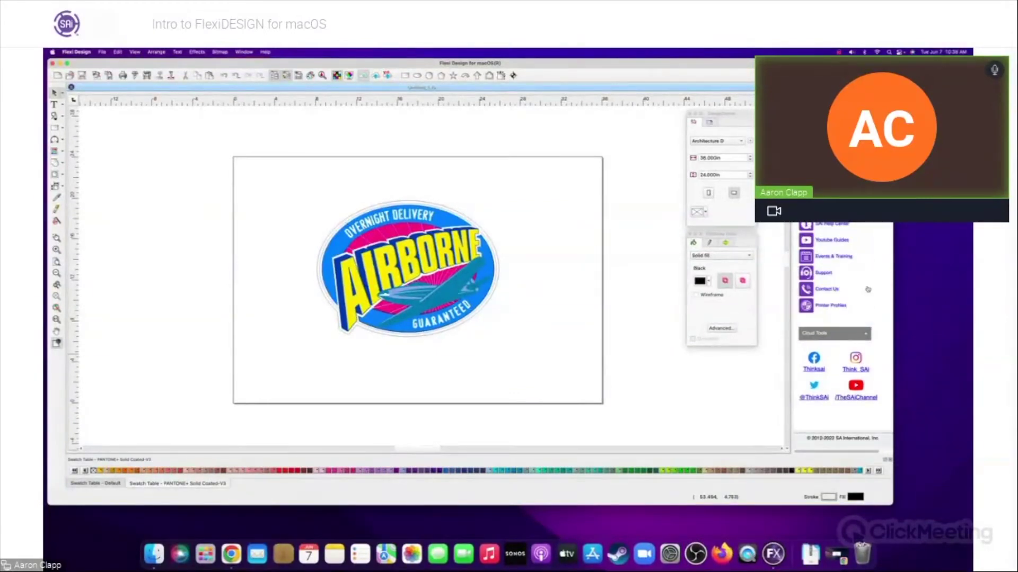
pyautogui.click(866, 335)
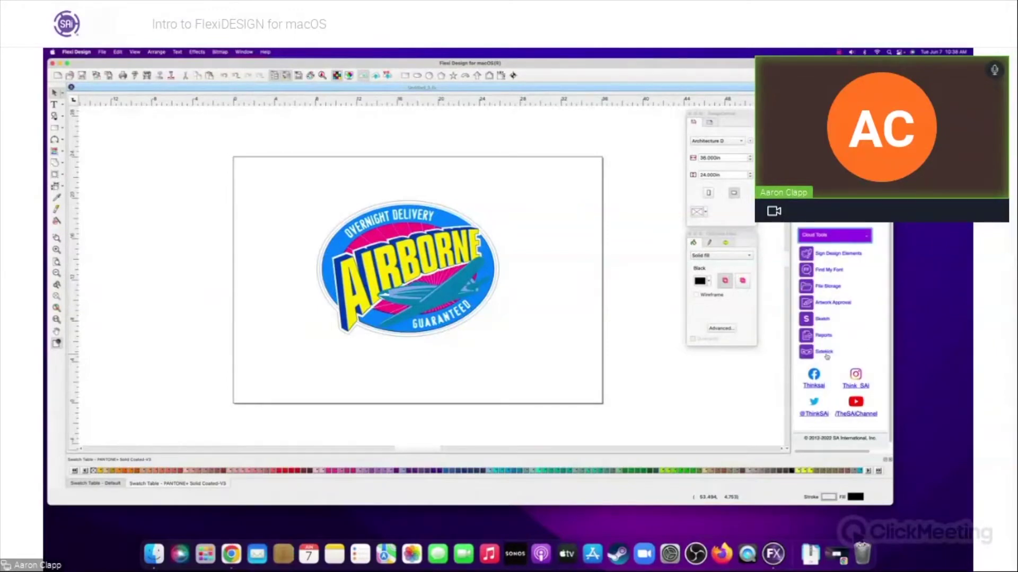
# Collapse and hide the cloud resources panel, and move the two floating palettes away from the drawing page.
pyautogui.click(866, 237)
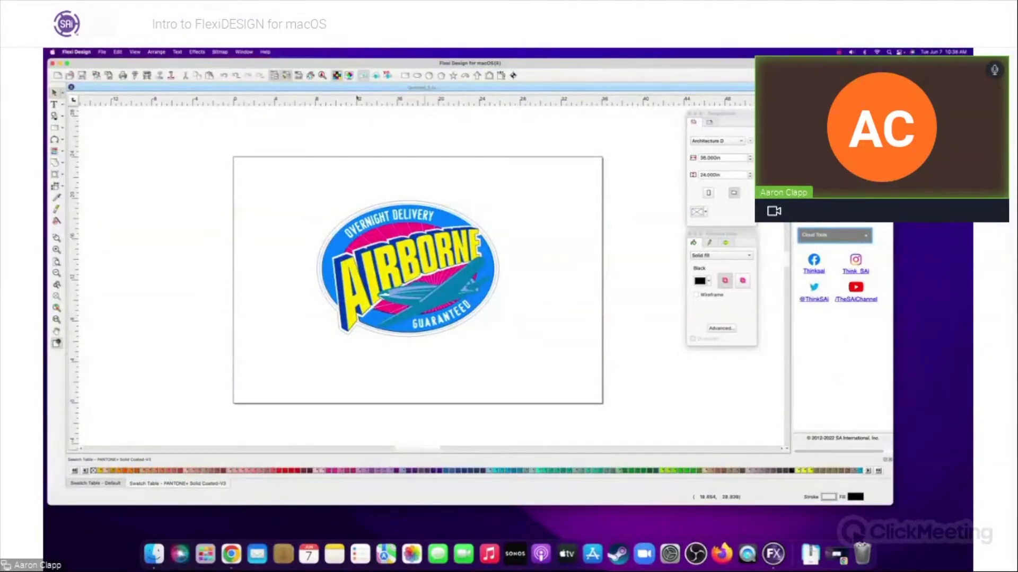
pyautogui.click(363, 75)
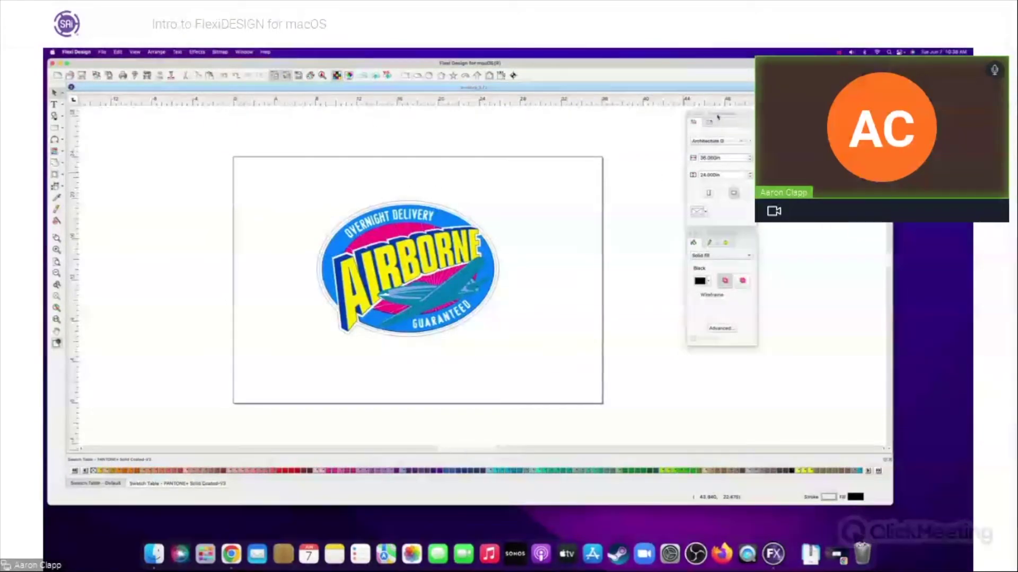
pyautogui.moveTo(713, 114); pyautogui.dragTo(779, 119)
pyautogui.moveTo(724, 235); pyautogui.dragTo(787, 252)
# Import Indian.tif from Flexi's Samples > Tiffs folder and place it on the page beside the Airborne logo.
pyautogui.moveTo(268, 185); pyautogui.dragTo(562, 373)
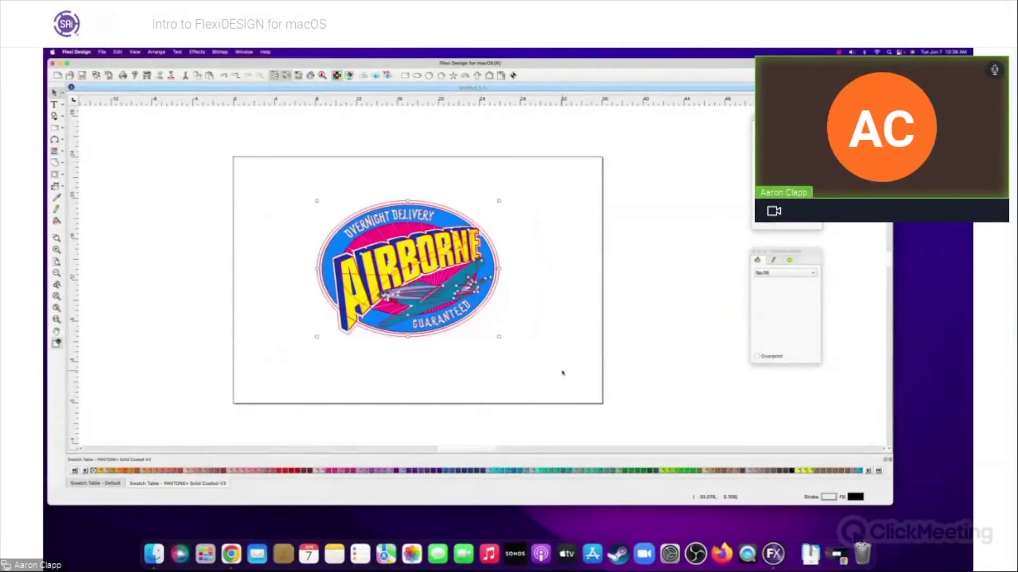
pyautogui.click(102, 52)
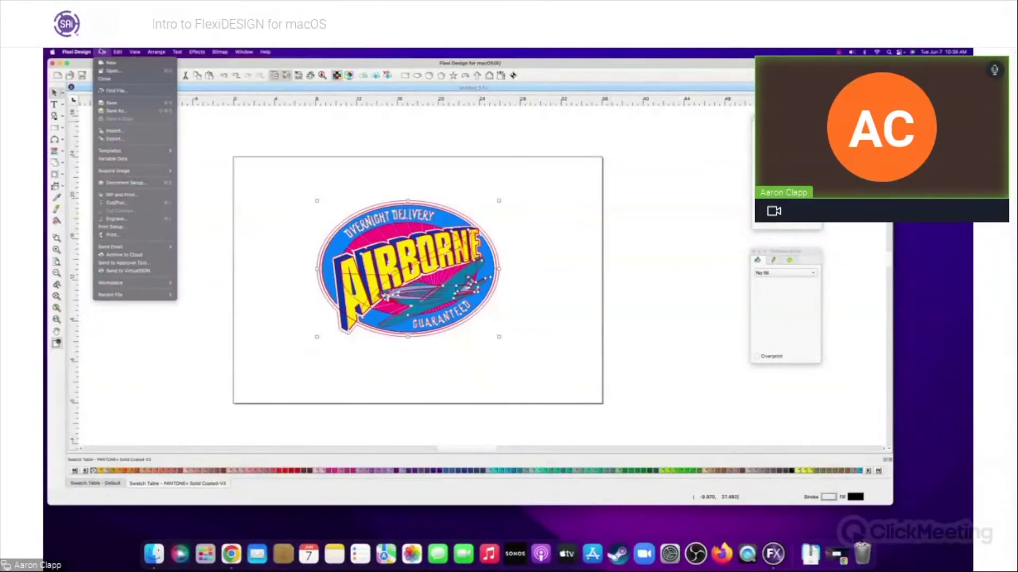
pyautogui.click(114, 130)
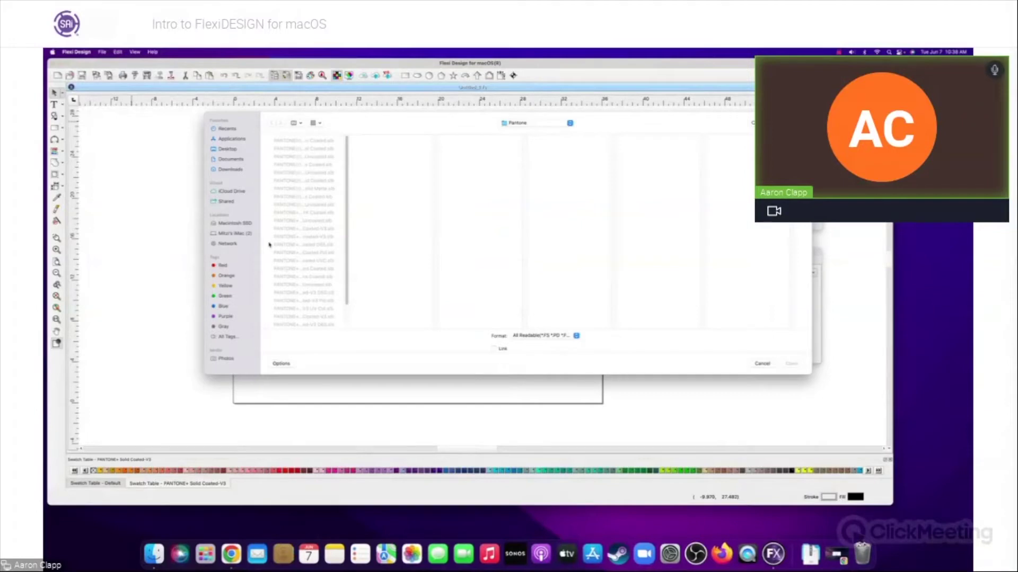
pyautogui.click(553, 125)
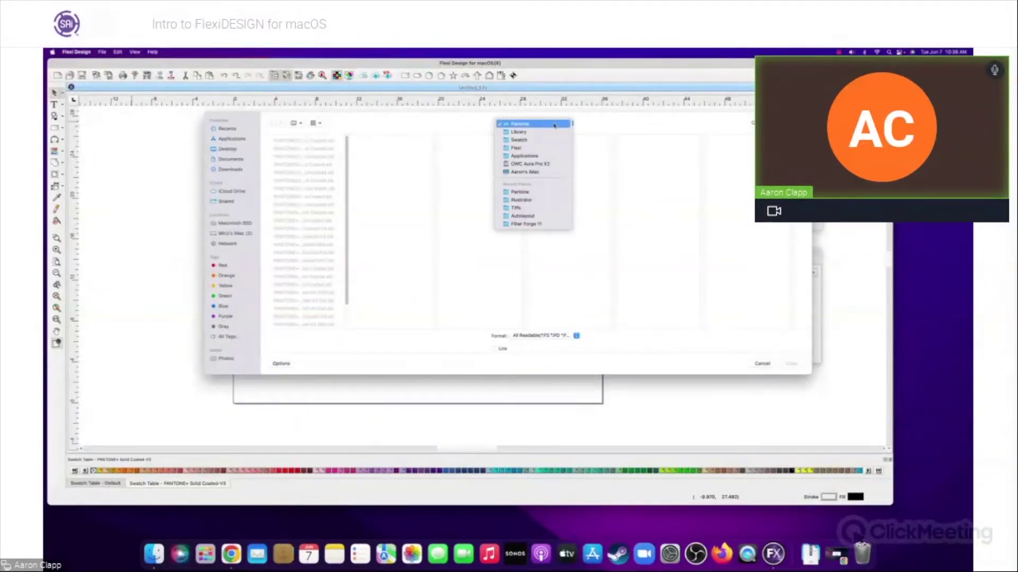
pyautogui.click(524, 148)
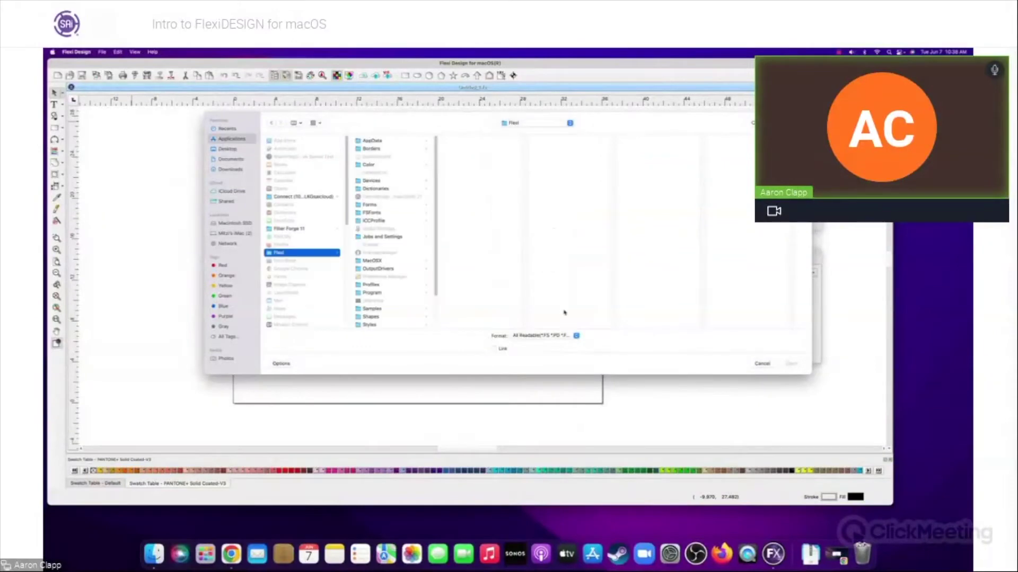
pyautogui.click(385, 309)
pyautogui.click(461, 214)
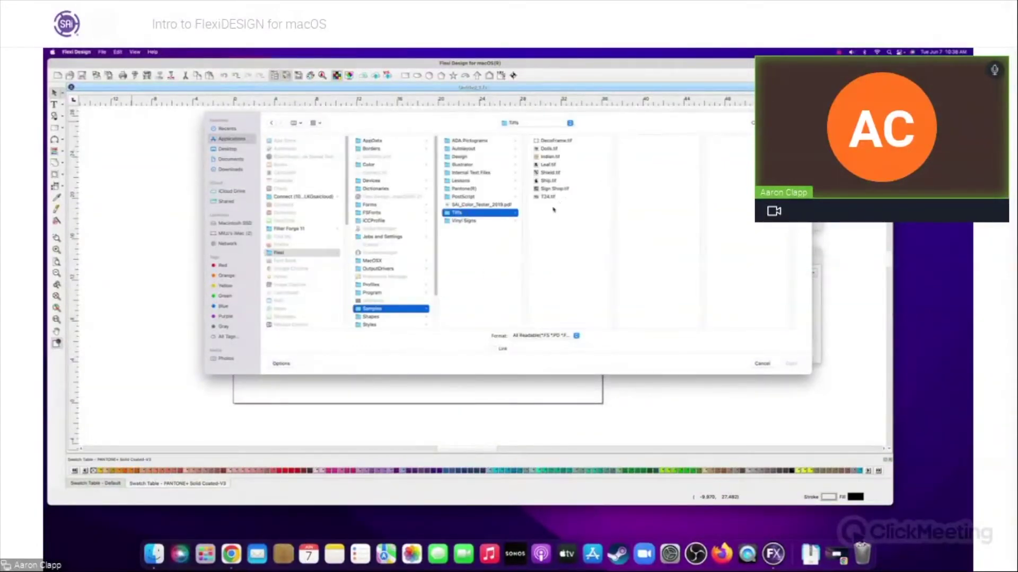
pyautogui.click(548, 157)
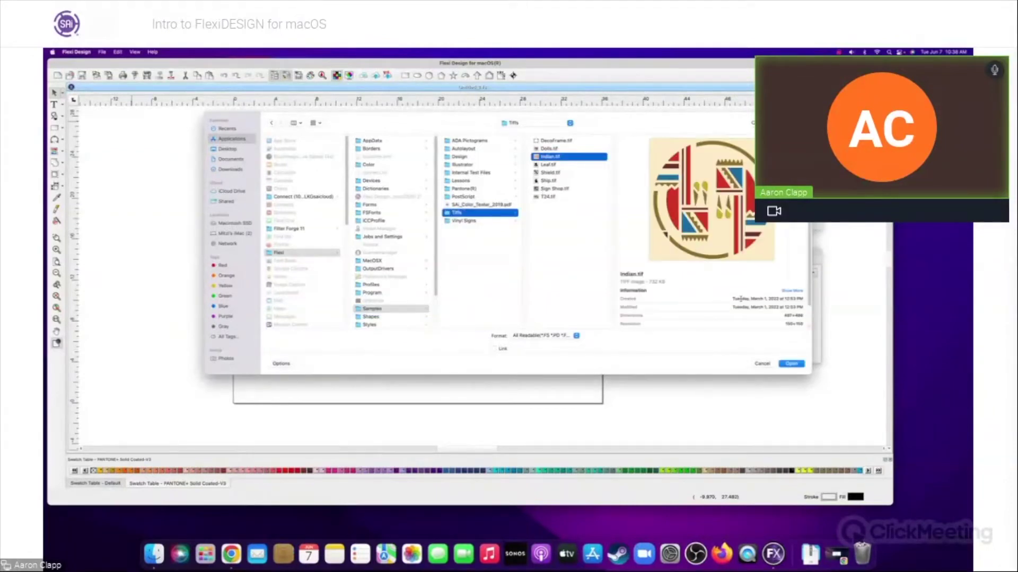
pyautogui.click(790, 365)
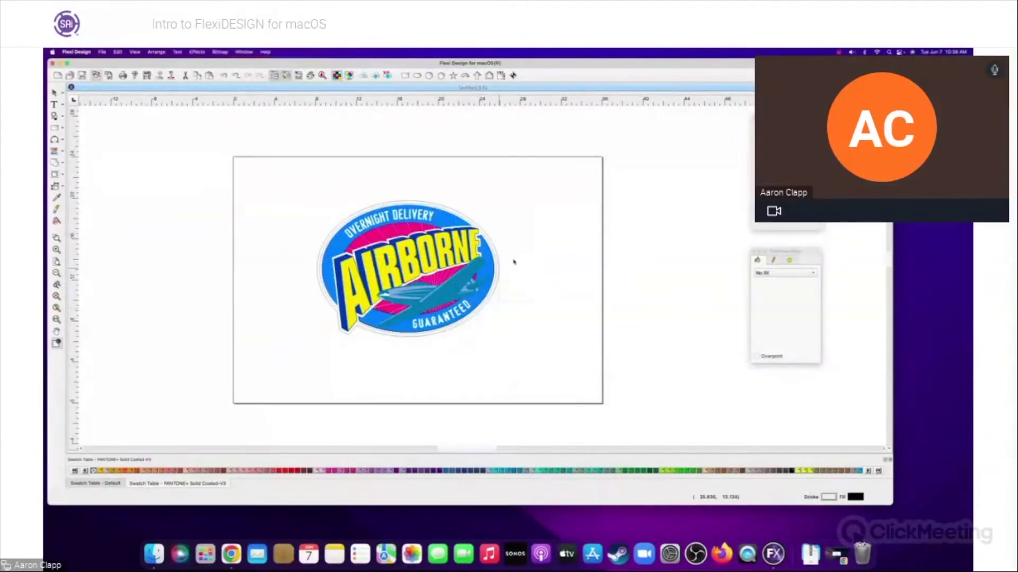
pyautogui.click(546, 254)
# Move the Airborne logo to the page's upper-left corner, partly off the page, and place the Indian.tif image near the page centre.
pyautogui.moveTo(283, 175); pyautogui.dragTo(511, 362)
pyautogui.moveTo(425, 240); pyautogui.dragTo(198, 154)
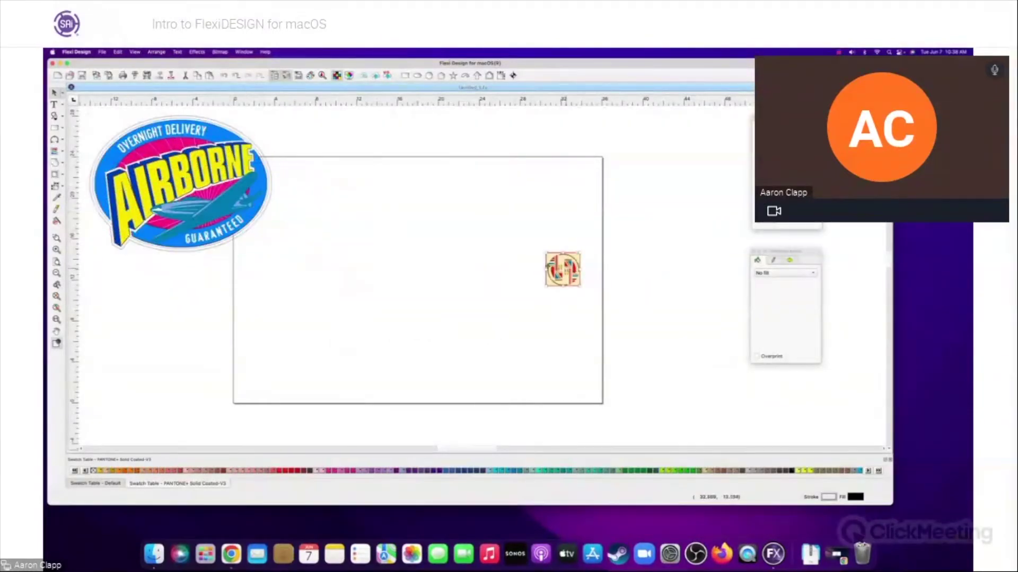
pyautogui.moveTo(562, 270); pyautogui.dragTo(405, 252)
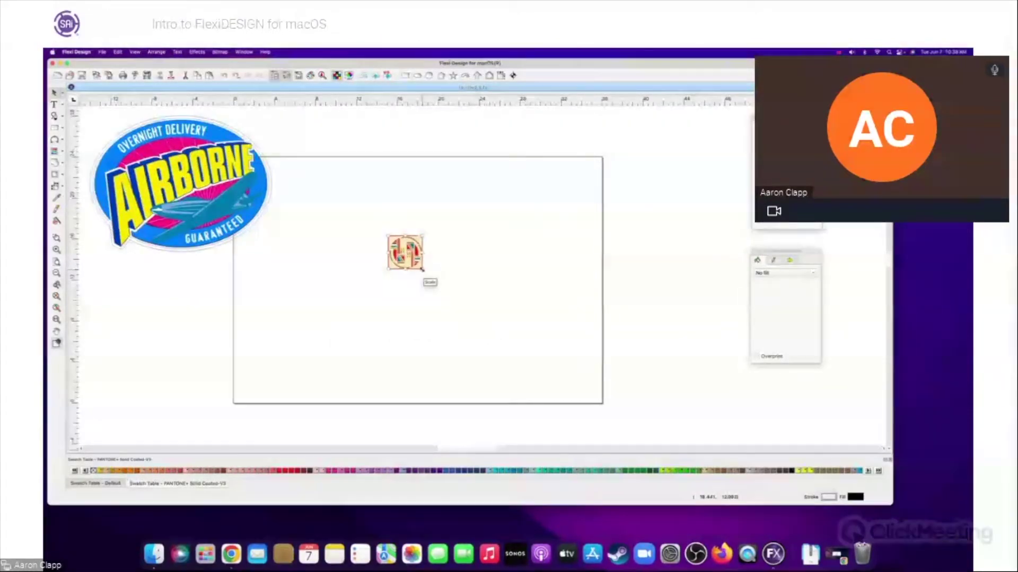
pyautogui.scroll(-1, 405, 262)
pyautogui.scroll(-1, 405, 253)
pyautogui.scroll(4, 405, 253)
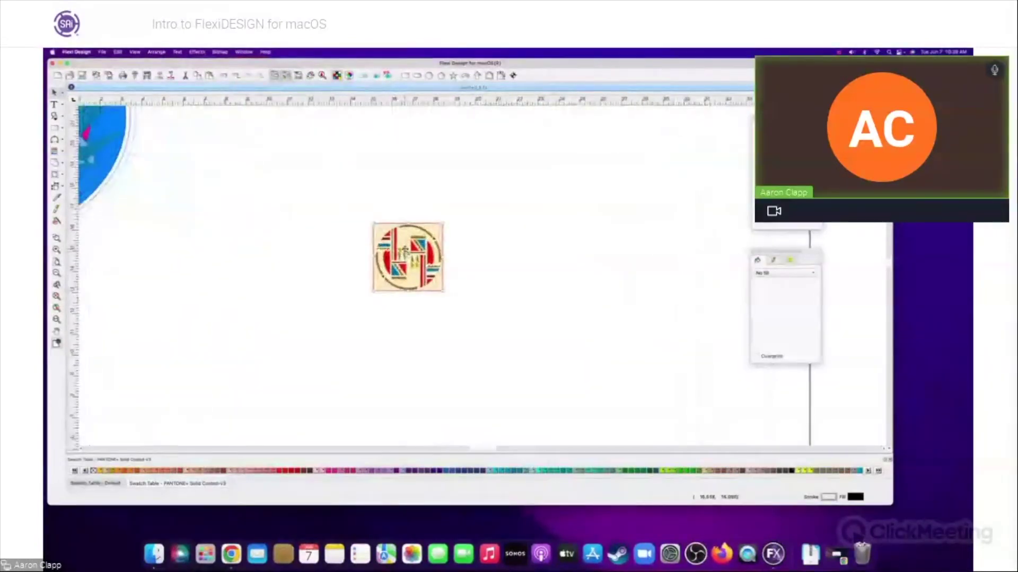
pyautogui.scroll(5, 405, 254)
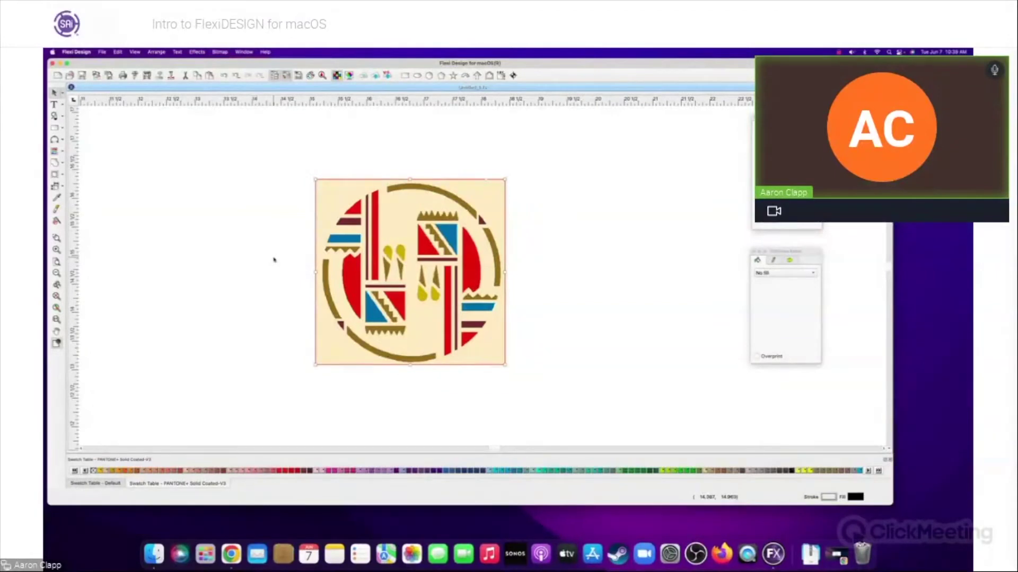
# Expand the File commands in the Workspace Editor to examine their keyboard shortcuts, and save the workspace.
pyautogui.click(102, 52)
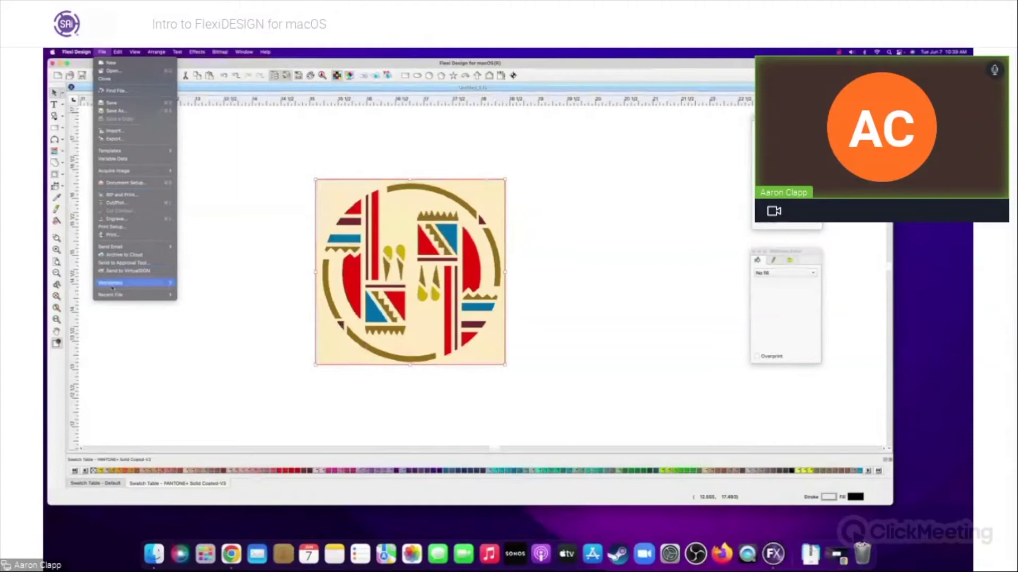
pyautogui.moveTo(123, 285)
pyautogui.click(195, 359)
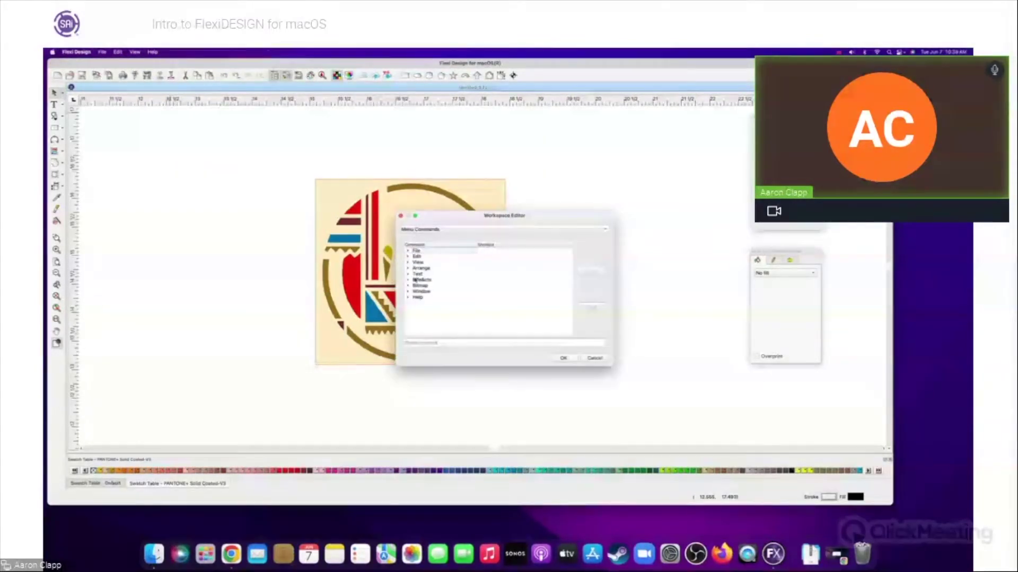
pyautogui.click(407, 251)
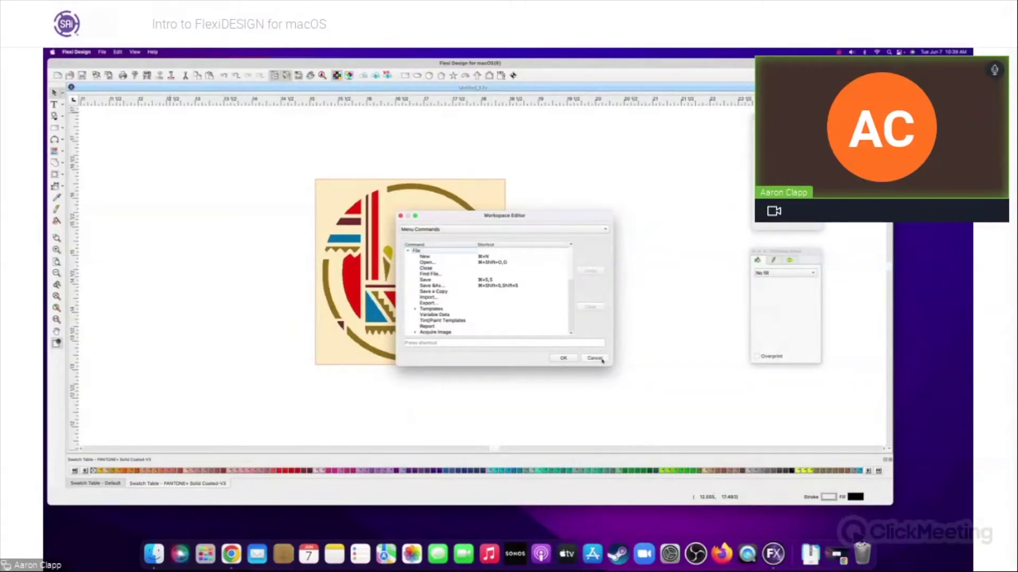
pyautogui.click(563, 358)
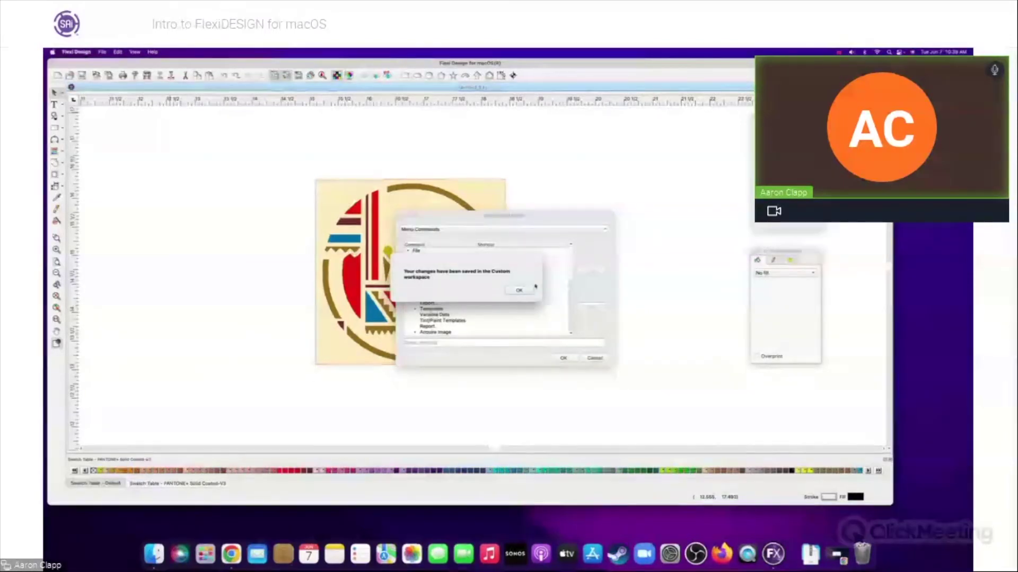
pyautogui.click(532, 288)
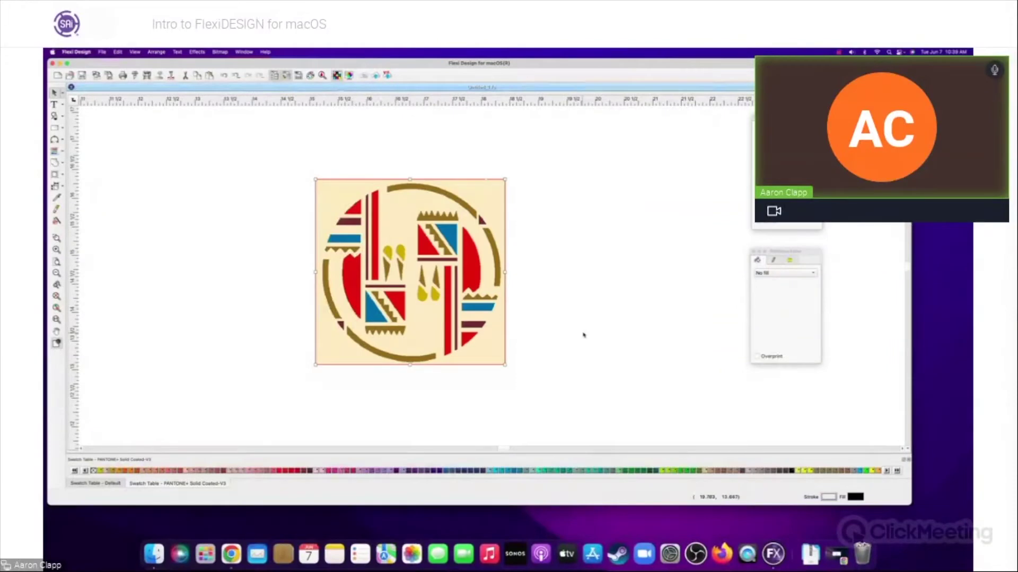
# Start vectorizing the selected Indian.tif bitmap and mark the whole image as the area to trace.
pyautogui.click(504, 281)
pyautogui.click(203, 52)
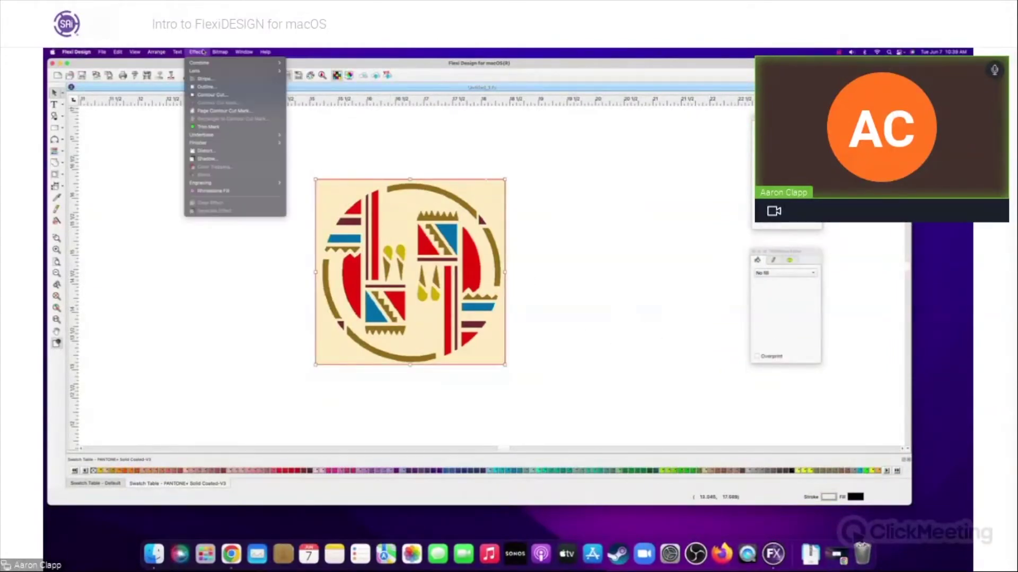
pyautogui.moveTo(249, 123)
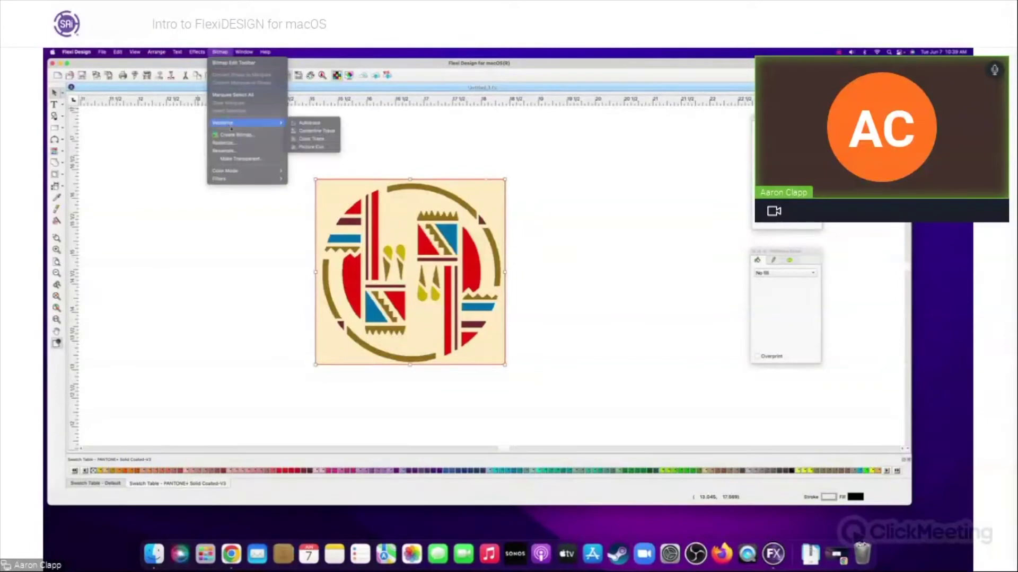
pyautogui.click(314, 125)
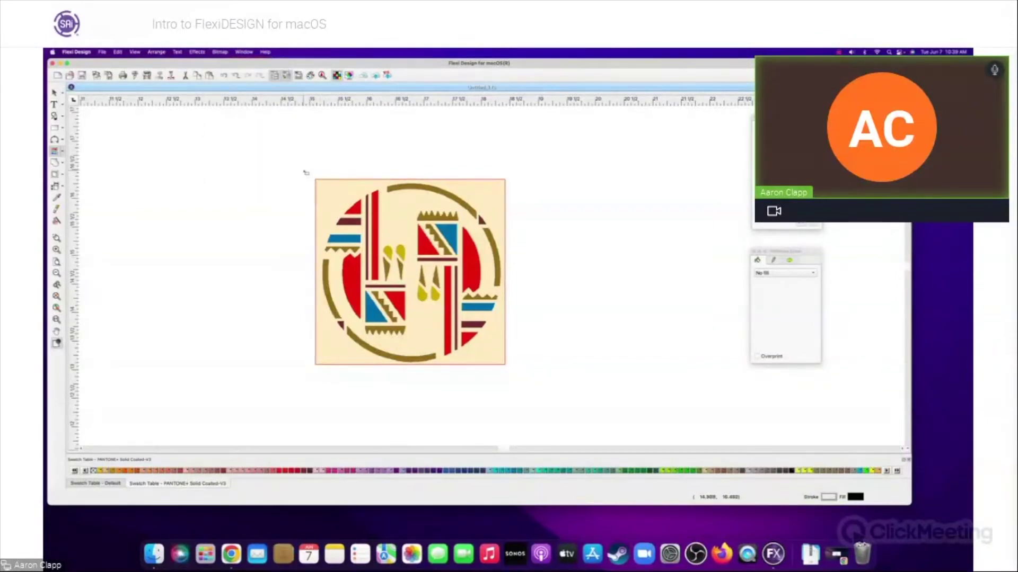
pyautogui.moveTo(305, 172); pyautogui.dragTo(523, 379)
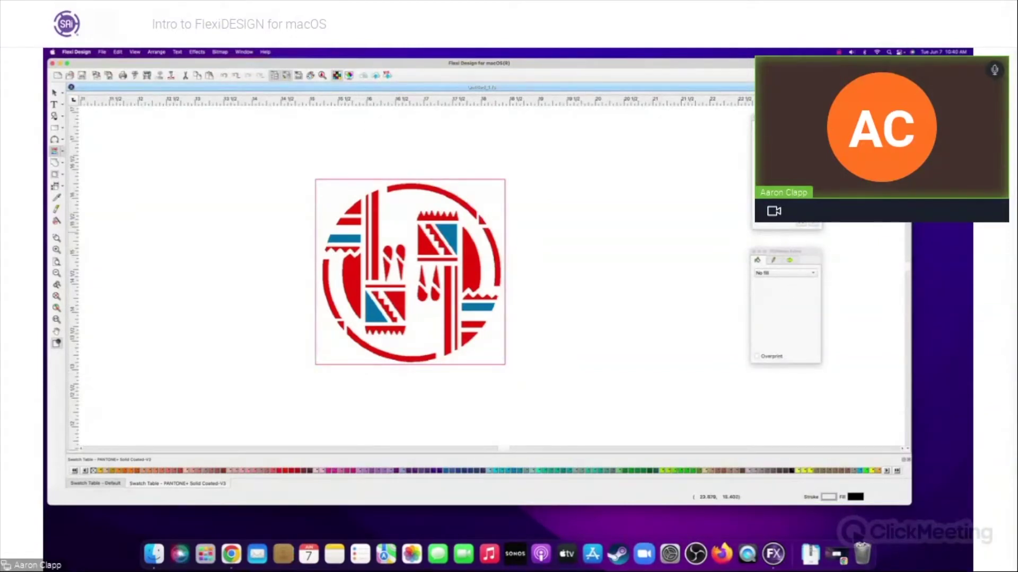
# Choose a higher number of trace colours, apply the trace to the bitmap and exit the tracing tool.
pyautogui.click(782, 218)
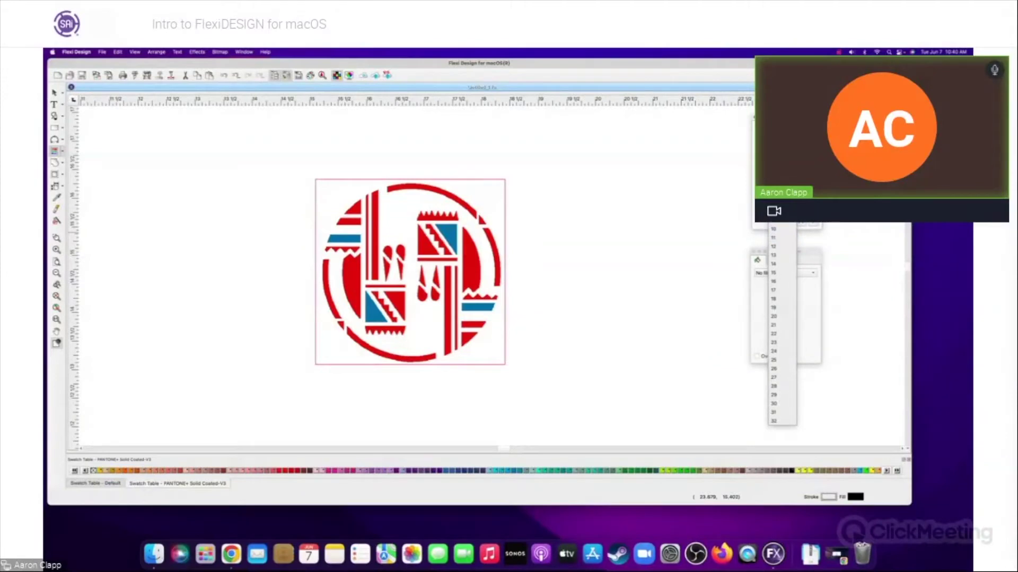
pyautogui.click(782, 218)
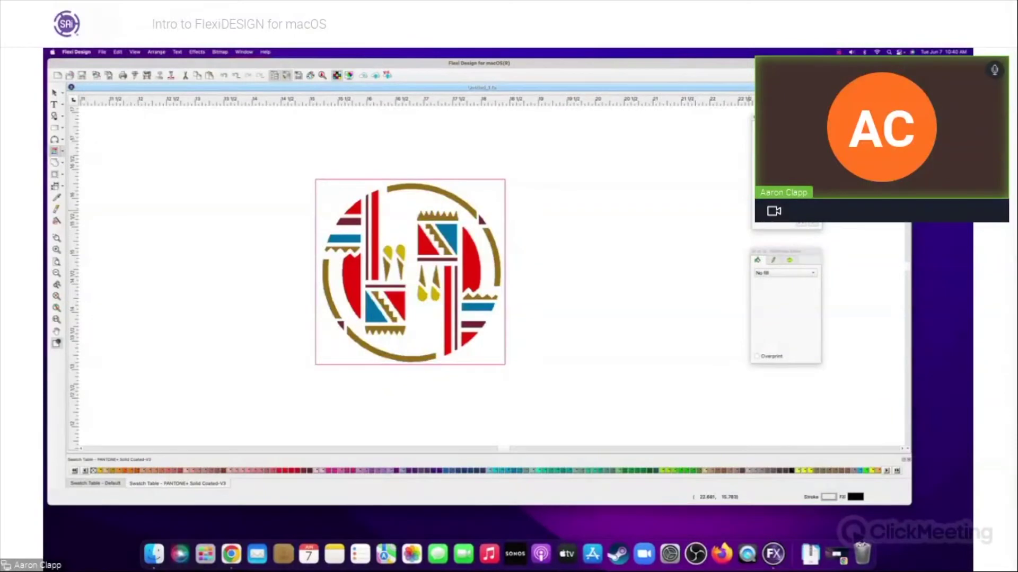
pyautogui.click(812, 224)
pyautogui.rightClick(602, 304)
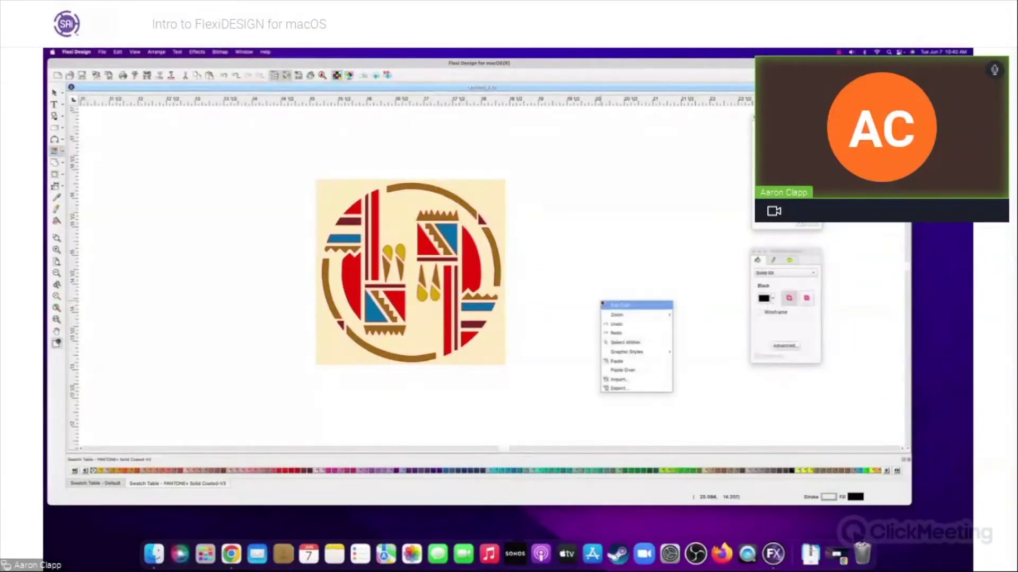
pyautogui.click(612, 306)
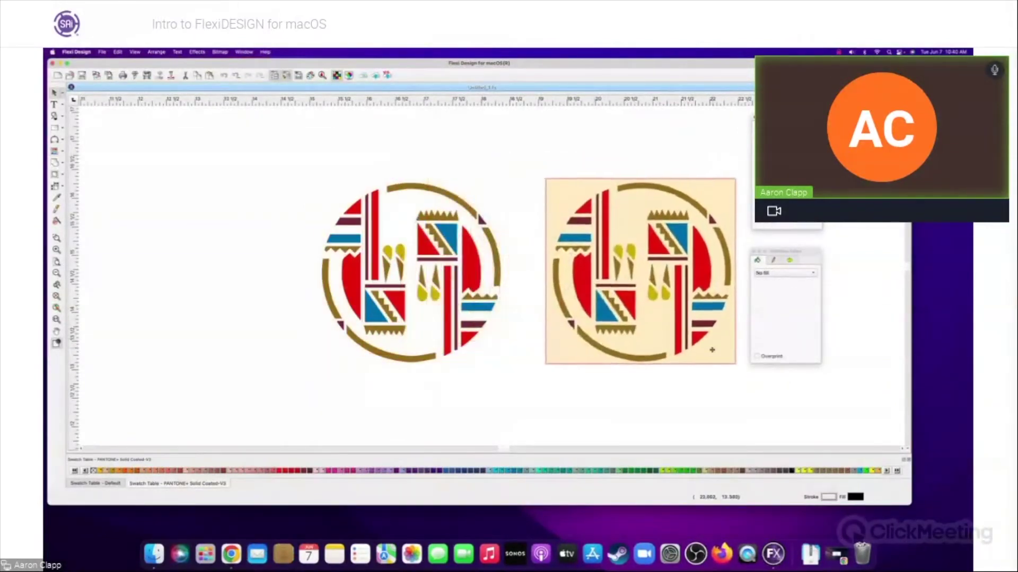
# Select the traced vector artwork and scale it up proportionally from its lower-left corner to about 14.5 in wide.
pyautogui.moveTo(310, 162); pyautogui.dragTo(516, 396)
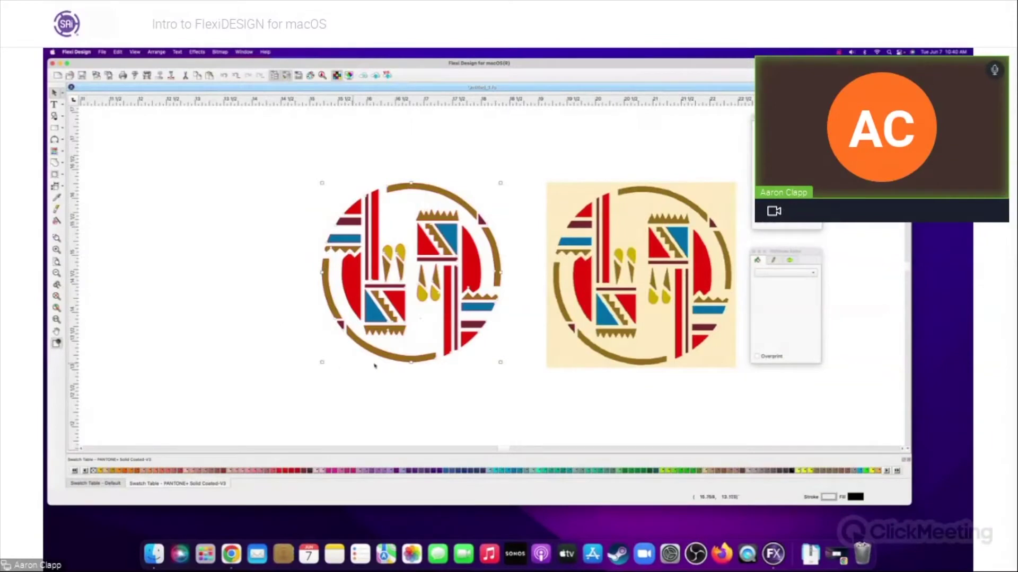
pyautogui.scroll(-5, 387, 365)
pyautogui.scroll(-3, 387, 365)
pyautogui.scroll(3, 388, 363)
pyautogui.scroll(-1, 391, 362)
pyautogui.scroll(-1, 381, 249)
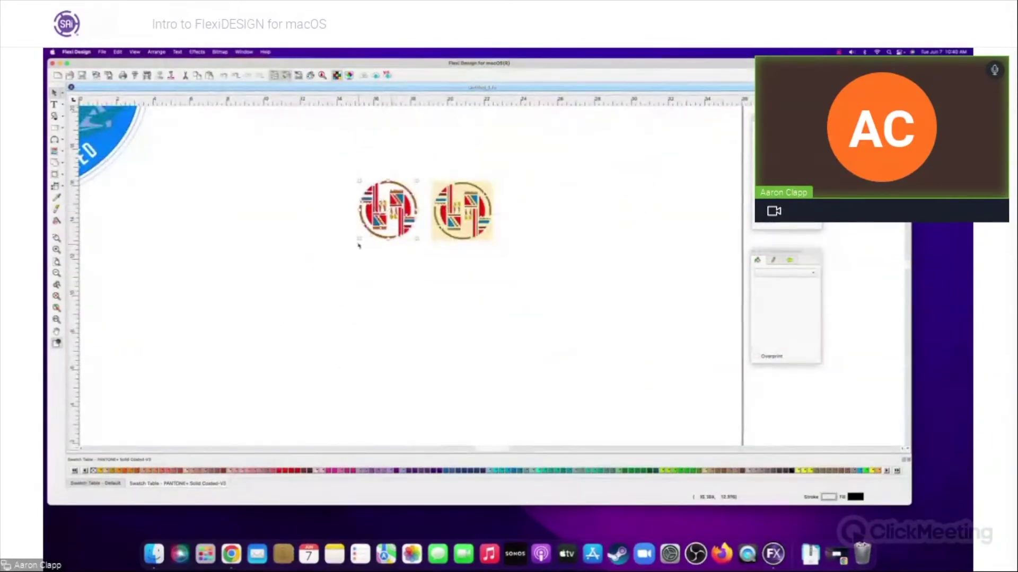
pyautogui.moveTo(359, 239); pyautogui.dragTo(150, 446)
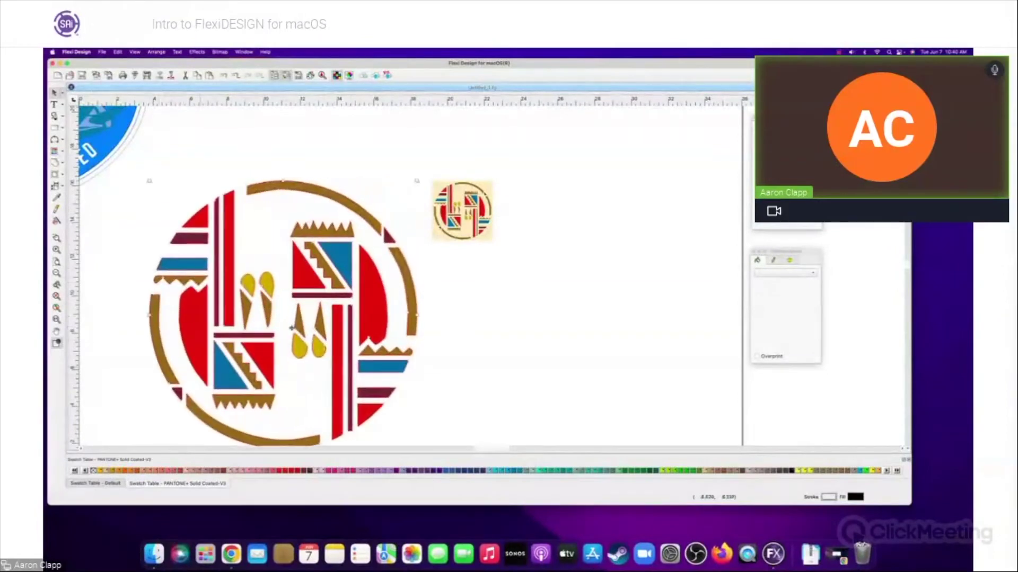
# Sharpen the rounded edges of the lower brown zigzag band's teeth into straight-sided corners between their points.
pyautogui.scroll(1, 411, 359)
pyautogui.scroll(-3, 180, 381)
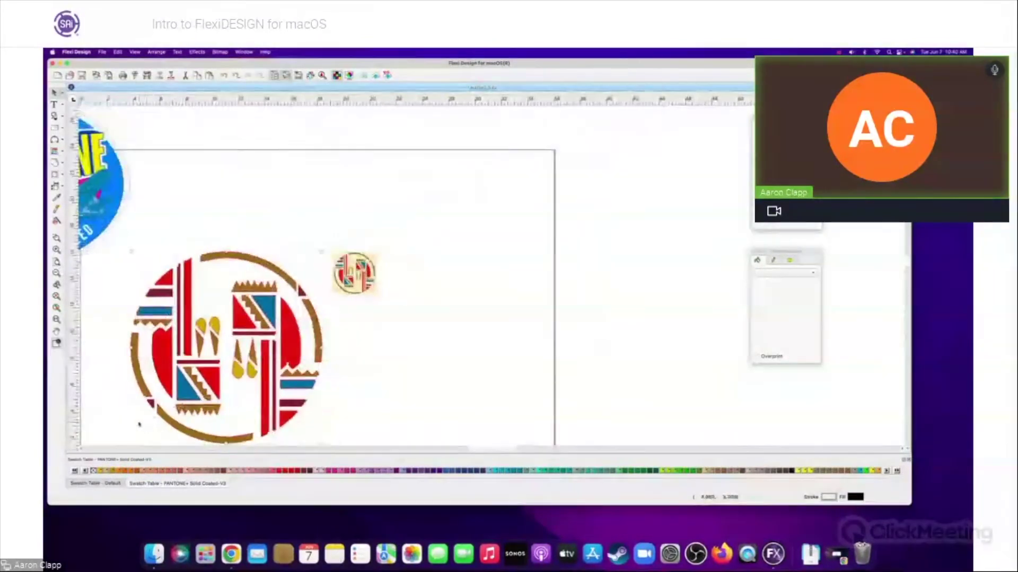
pyautogui.scroll(1, 144, 410)
pyautogui.scroll(-2, 145, 405)
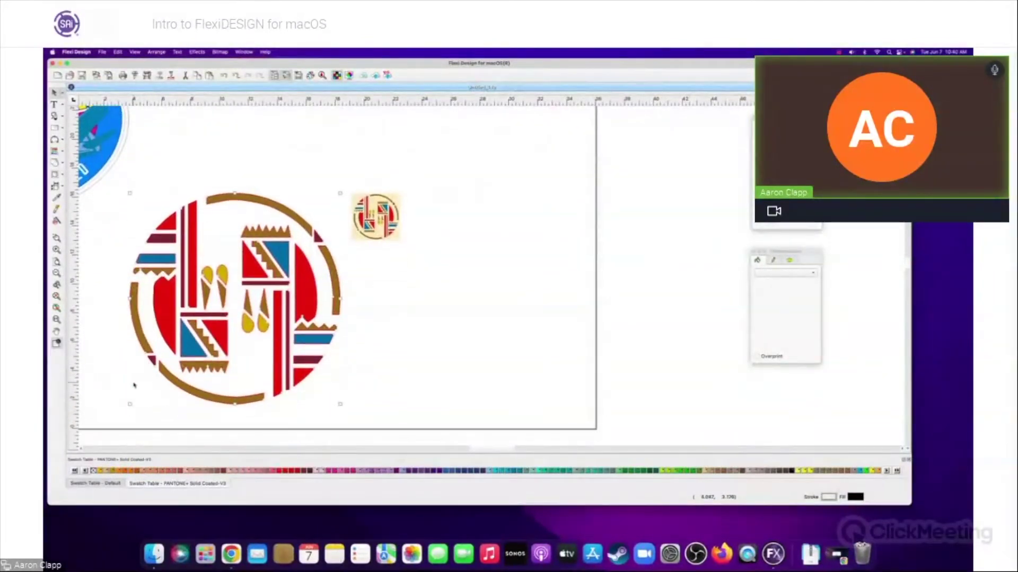
pyautogui.moveTo(492, 450)
pyautogui.mouseDown()
pyautogui.moveTo(461, 451)
pyautogui.moveTo(475, 451)
pyautogui.mouseUp()
pyautogui.scroll(2, 475, 371)
pyautogui.scroll(5, 460, 379)
pyautogui.scroll(4, 460, 379)
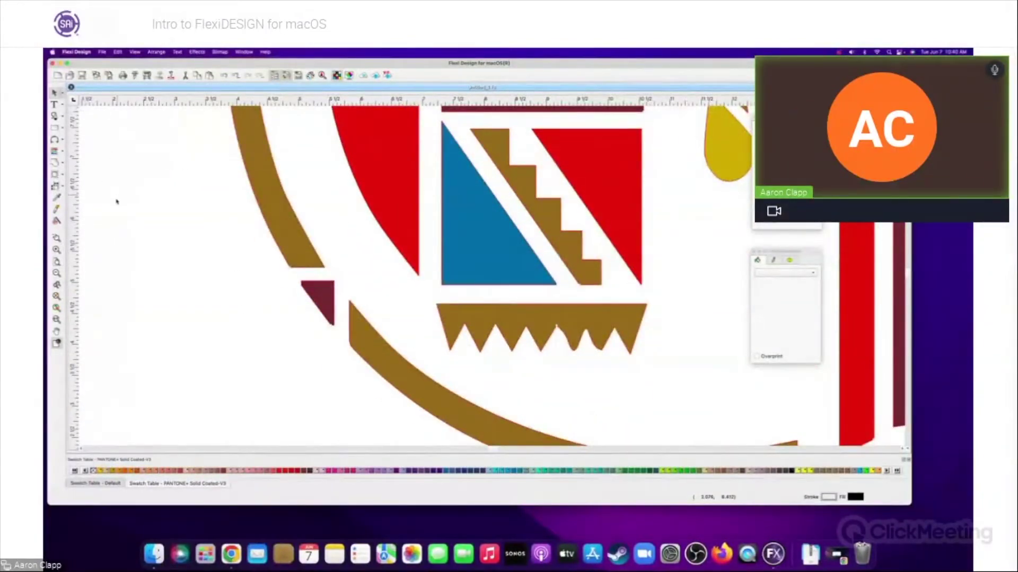
pyautogui.click(62, 141)
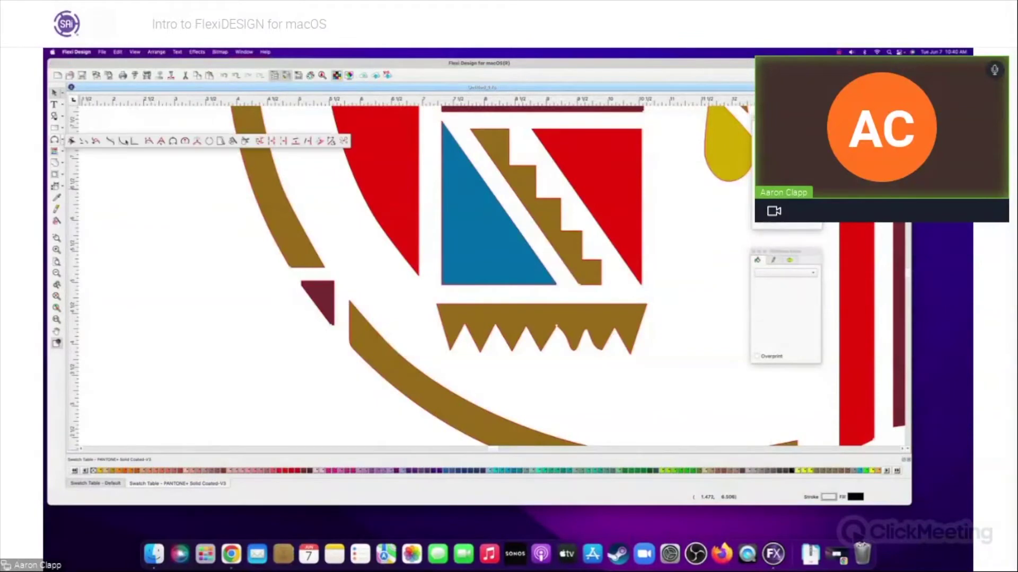
pyautogui.click(134, 142)
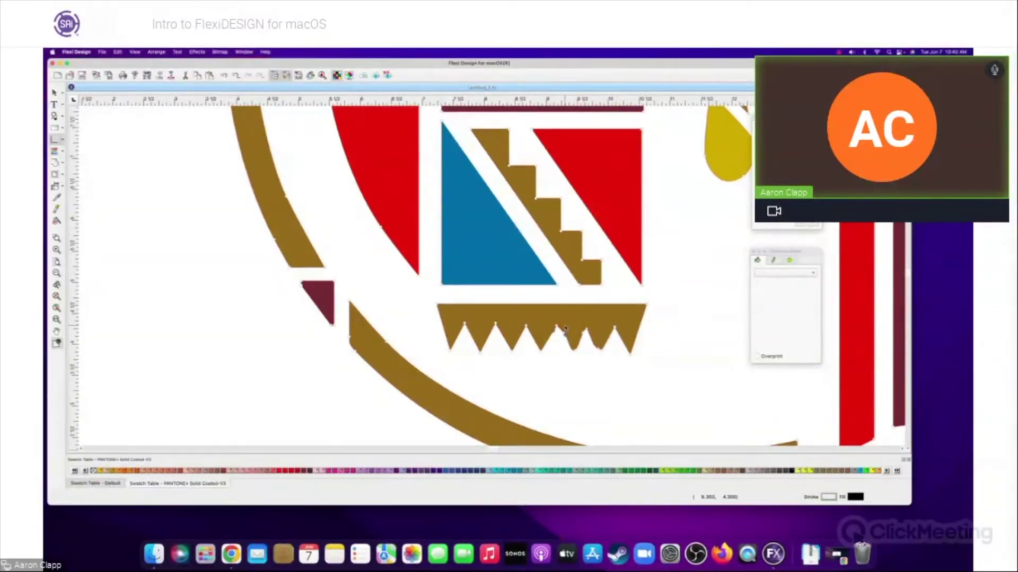
pyautogui.scroll(5, 583, 330)
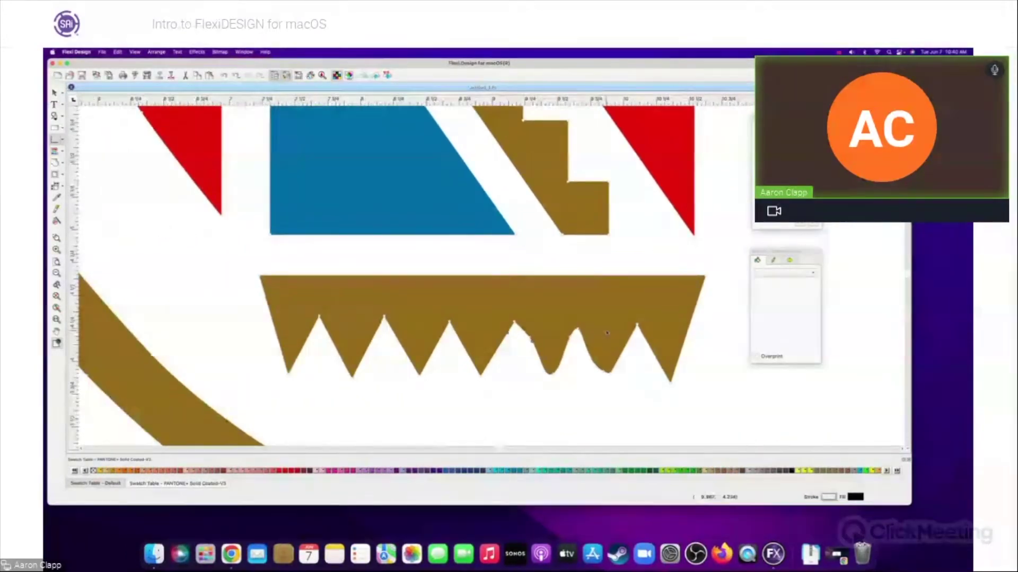
pyautogui.scroll(2, 607, 332)
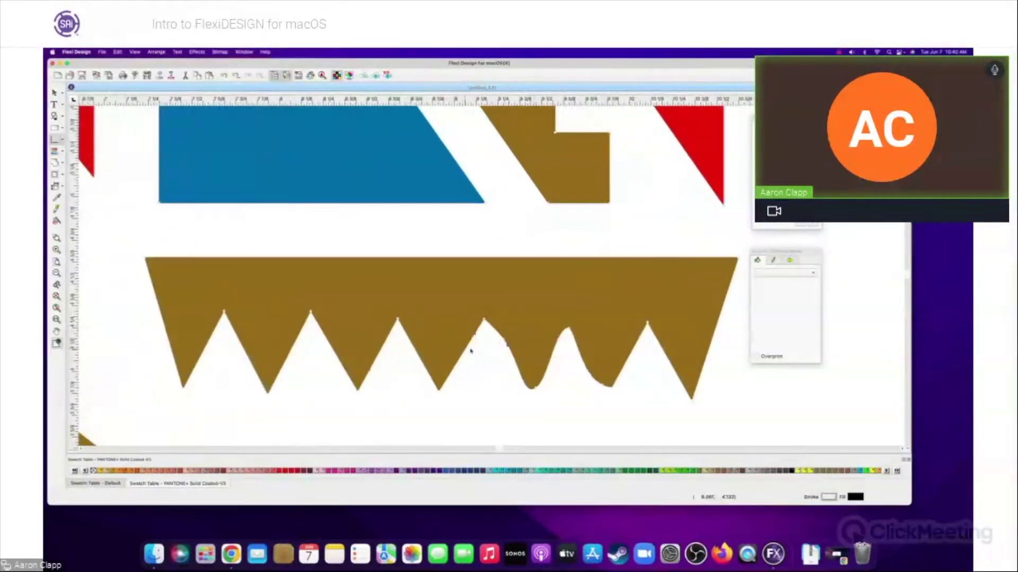
pyautogui.click(503, 342)
pyautogui.click(507, 352)
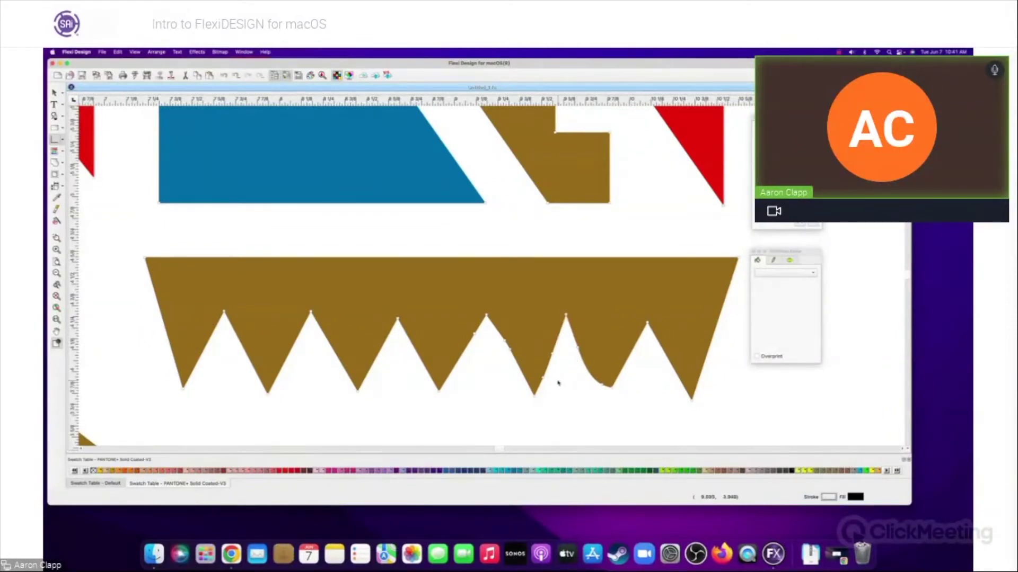
# Reshape the bumpy lower edge of the brown ring segment at the bottom of the traced emblem into a smooth arc.
pyautogui.scroll(-10, 557, 383)
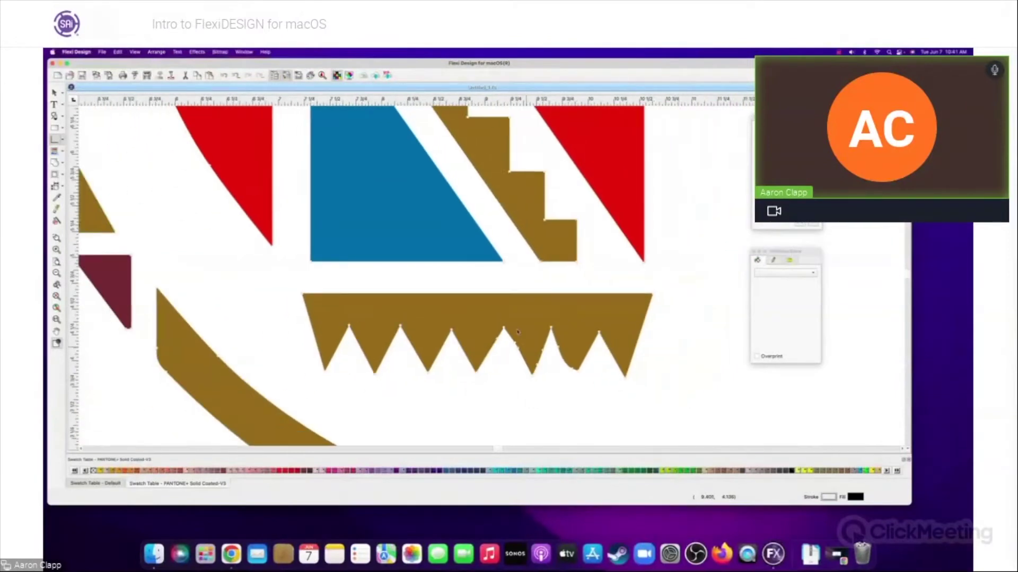
pyautogui.scroll(-2, 570, 350)
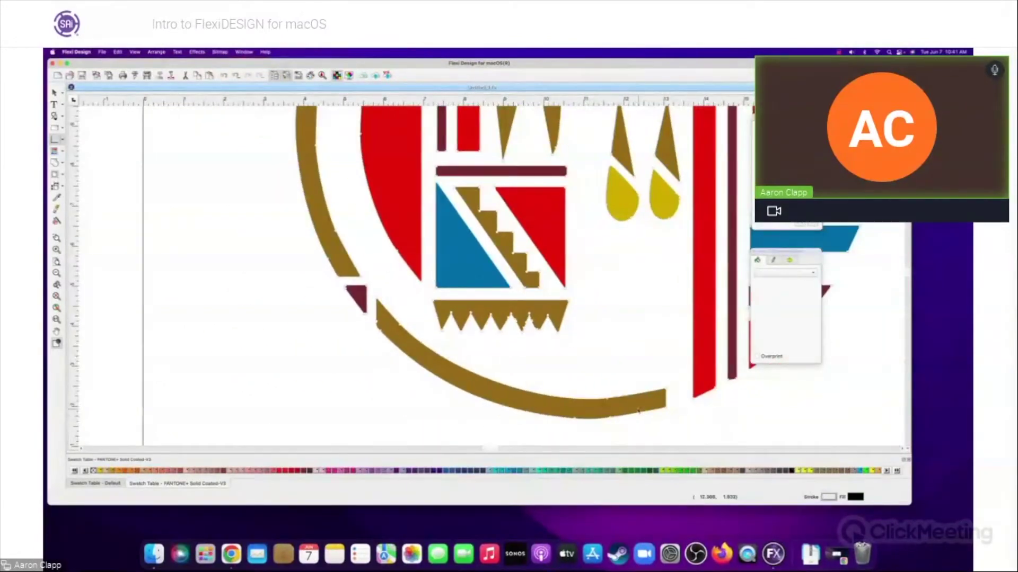
pyautogui.scroll(5, 638, 422)
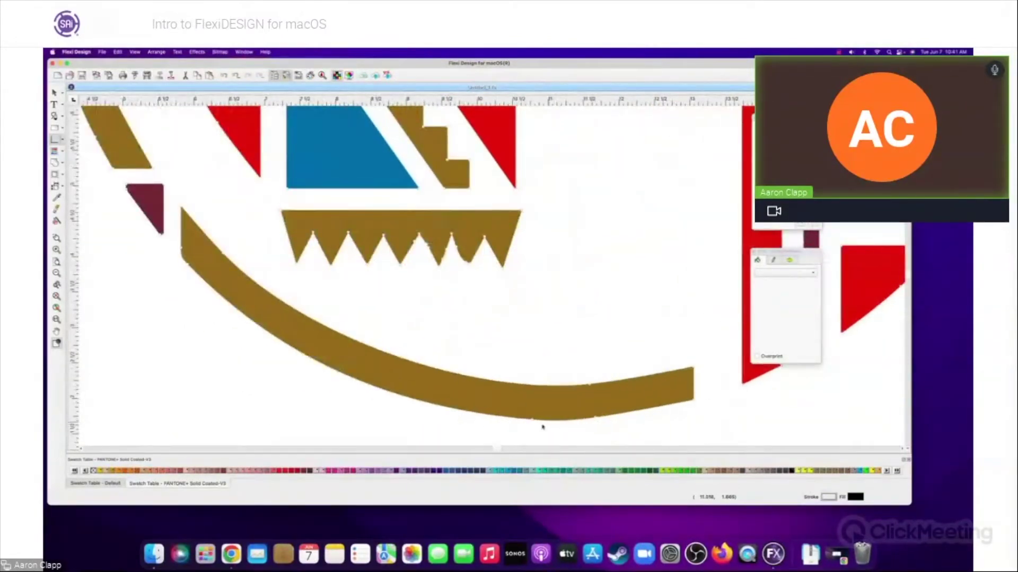
pyautogui.click(63, 142)
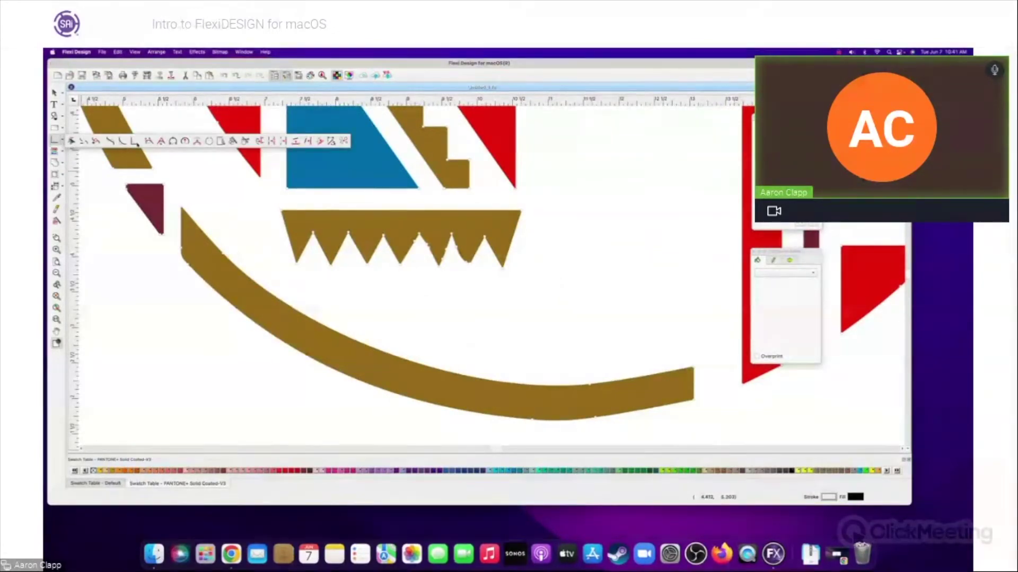
pyautogui.click(173, 141)
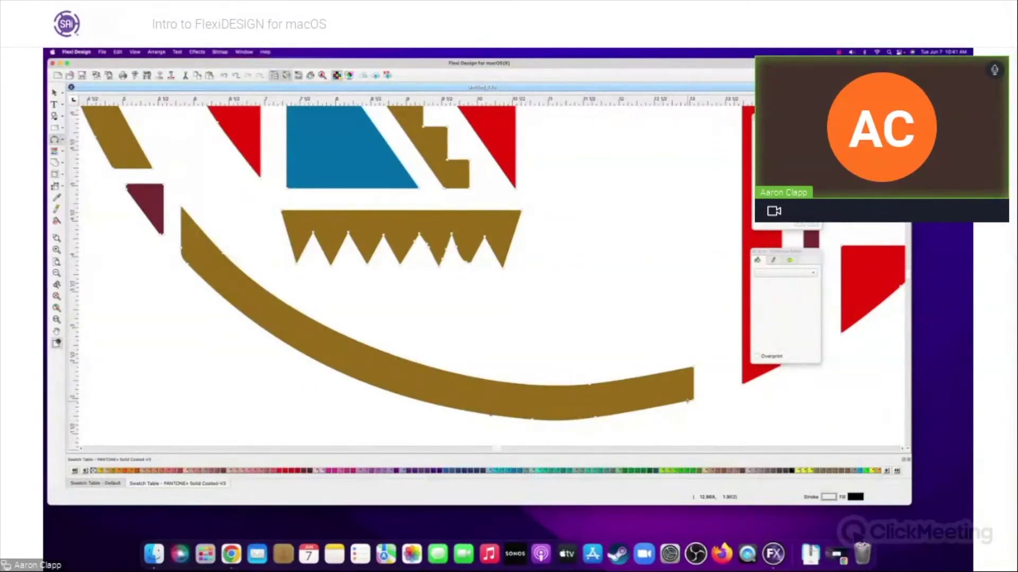
pyautogui.click(658, 426)
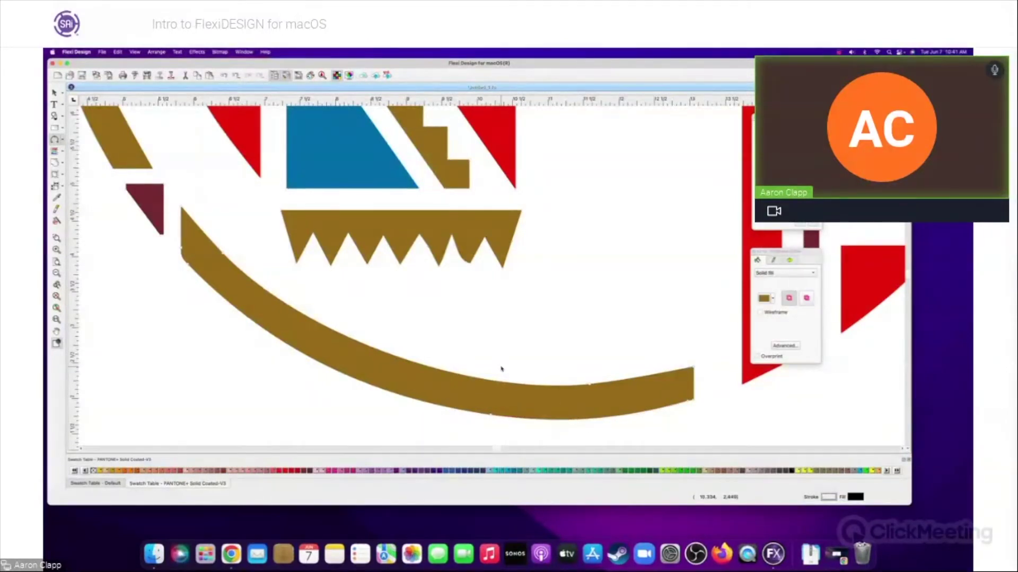
# Leave the path editing tool and move the traced emblem together with its source bitmap off the page to its right side.
pyautogui.scroll(5, 501, 361)
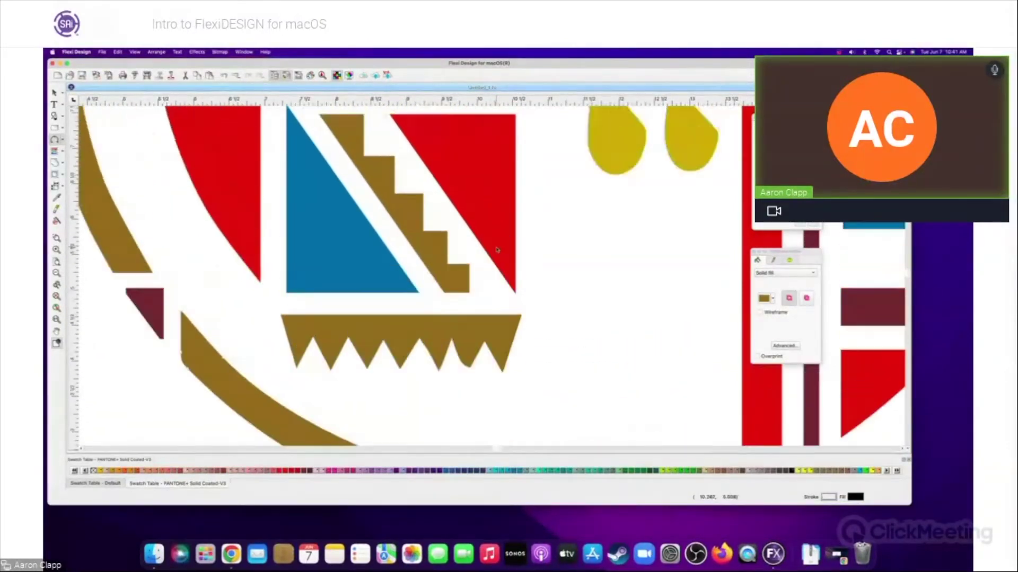
pyautogui.scroll(-10, 475, 256)
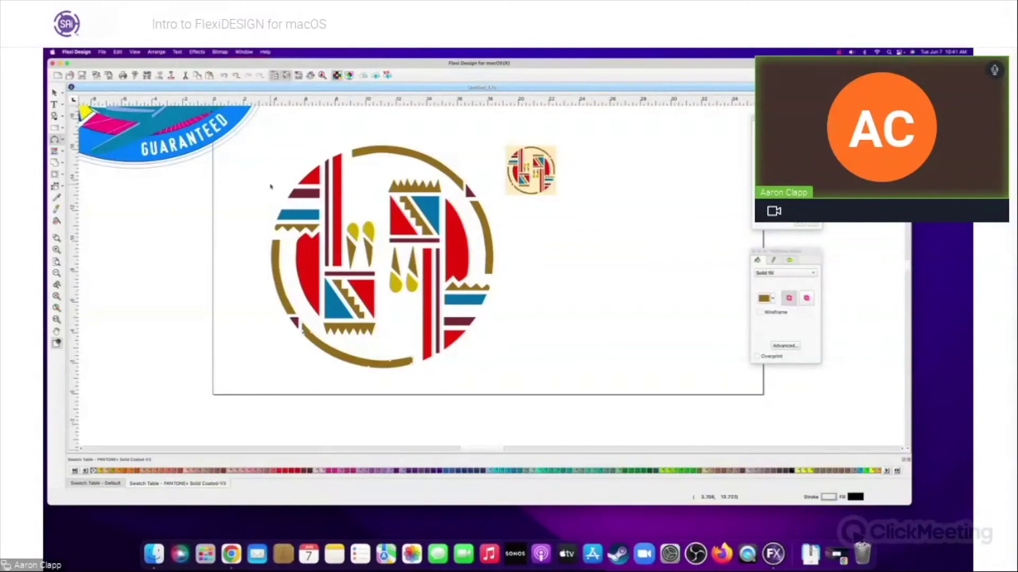
pyautogui.scroll(3, 401, 215)
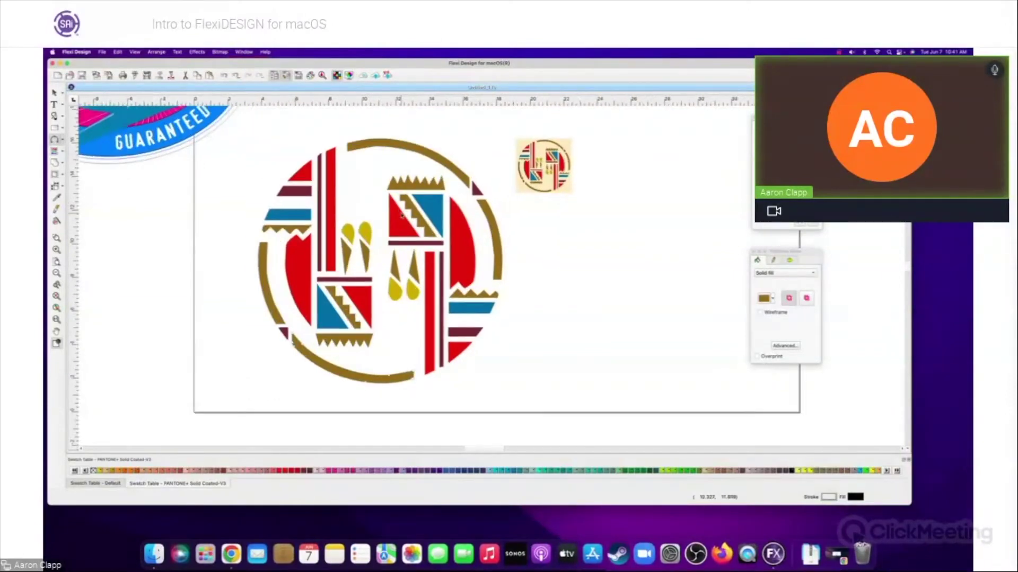
pyautogui.scroll(-4, 403, 215)
pyautogui.scroll(-2, 402, 214)
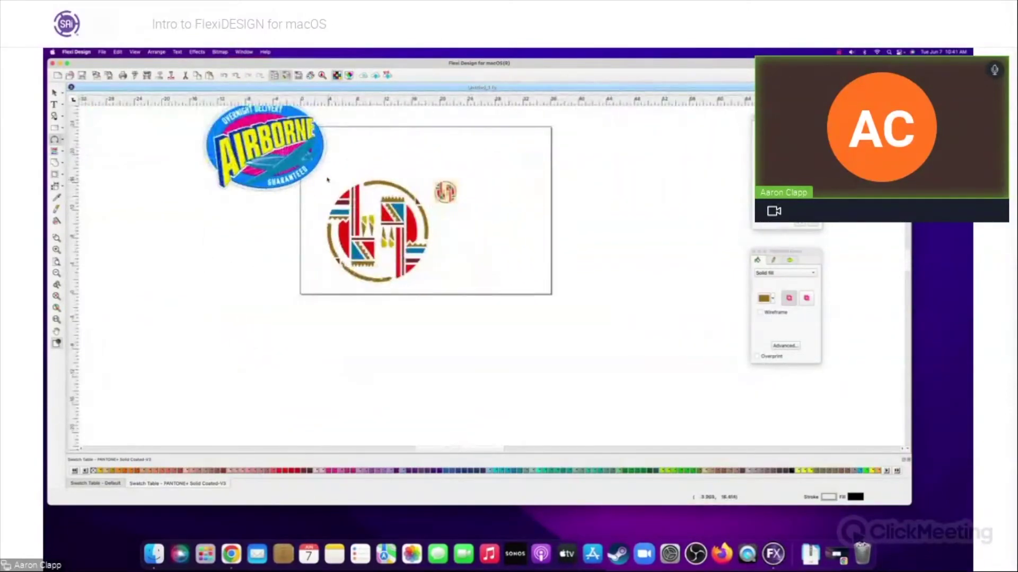
pyautogui.rightClick(358, 155)
pyautogui.click(365, 160)
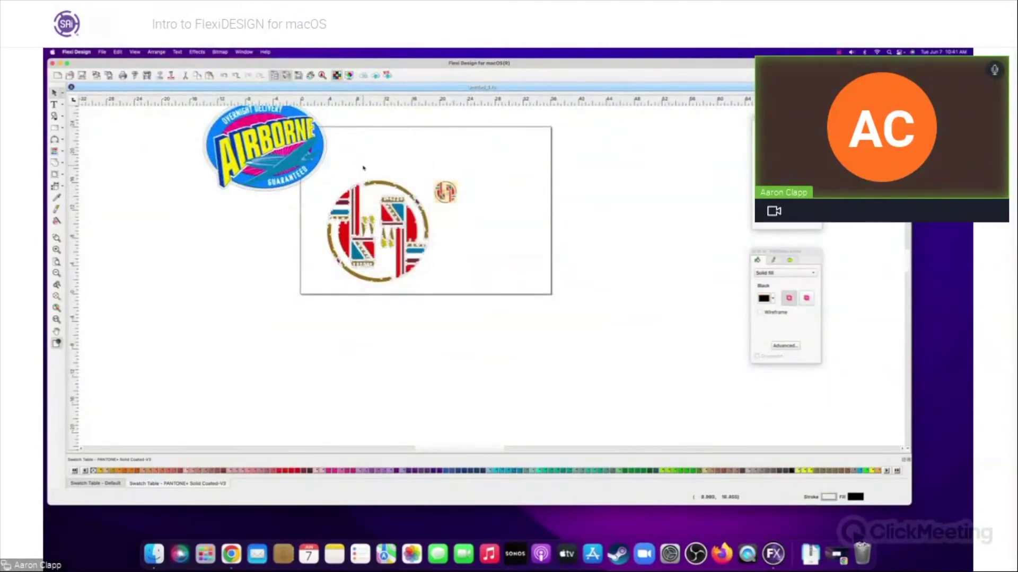
pyautogui.rightClick(360, 158)
pyautogui.moveTo(374, 172)
pyautogui.click(461, 171)
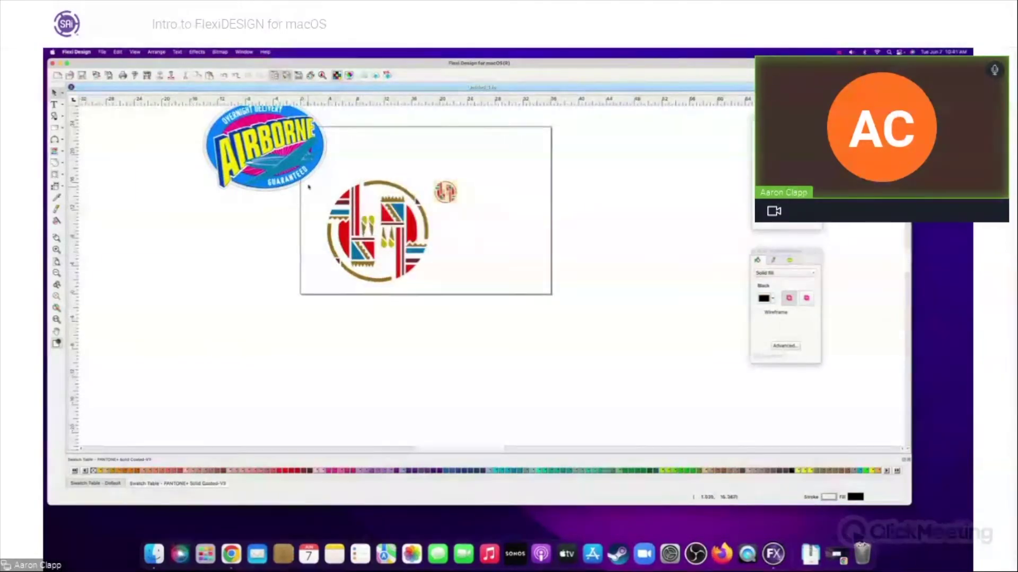
pyautogui.moveTo(378, 230); pyautogui.dragTo(626, 218)
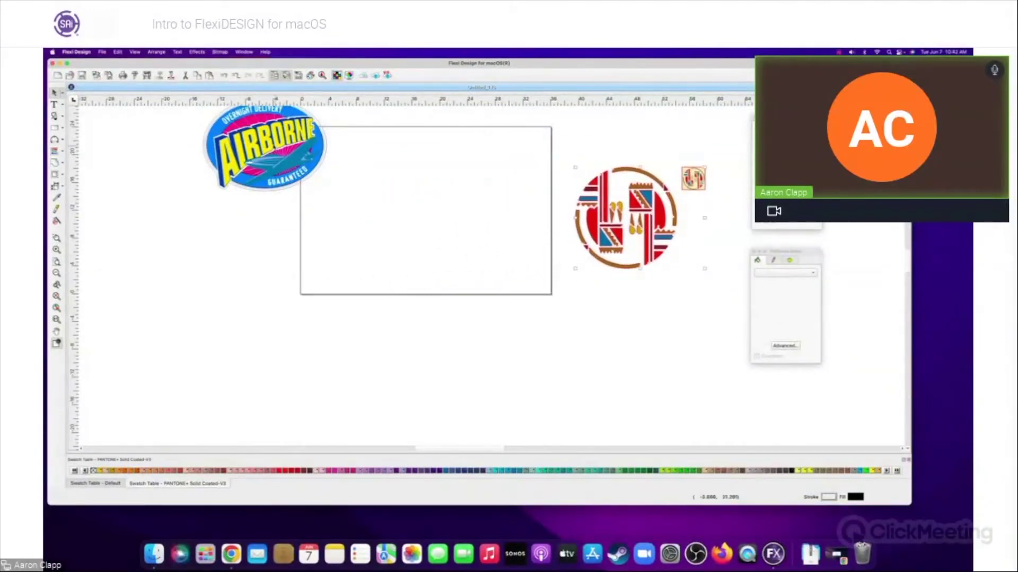
# Import Leaf.tif and place it near the middle of the empty page.
pyautogui.click(101, 52)
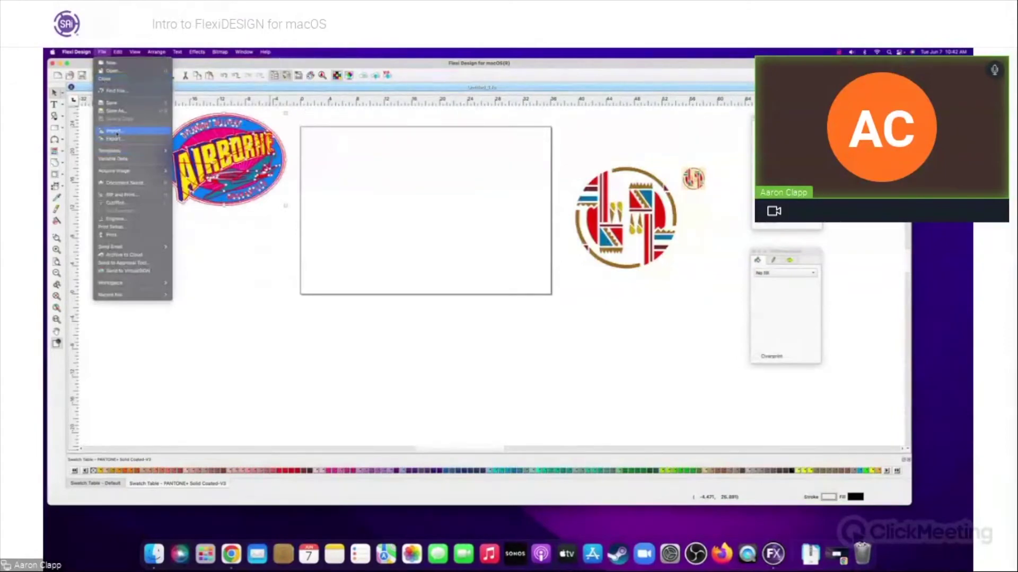
pyautogui.click(117, 134)
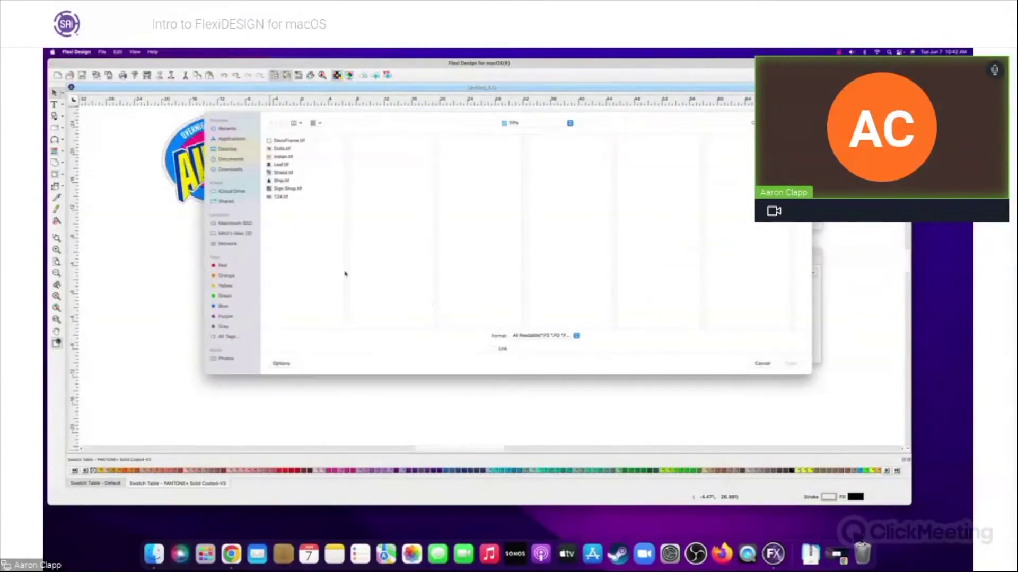
pyautogui.click(279, 166)
pyautogui.click(791, 363)
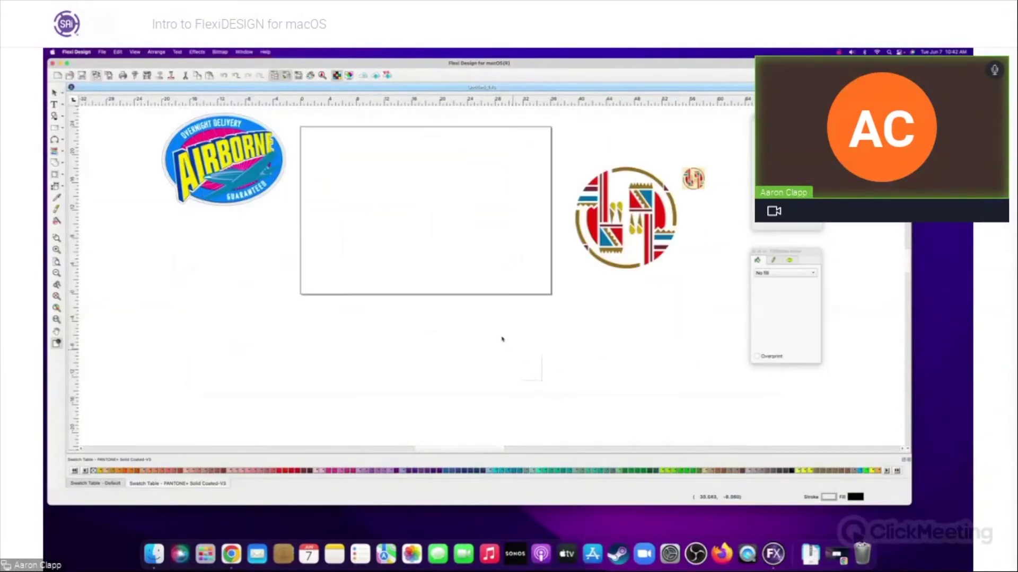
pyautogui.moveTo(385, 206); pyautogui.dragTo(439, 256)
# Draw a rectangle about 16 by 15 in over the leaf bitmap and fill it with a lime-green Pantone swatch.
pyautogui.click(55, 128)
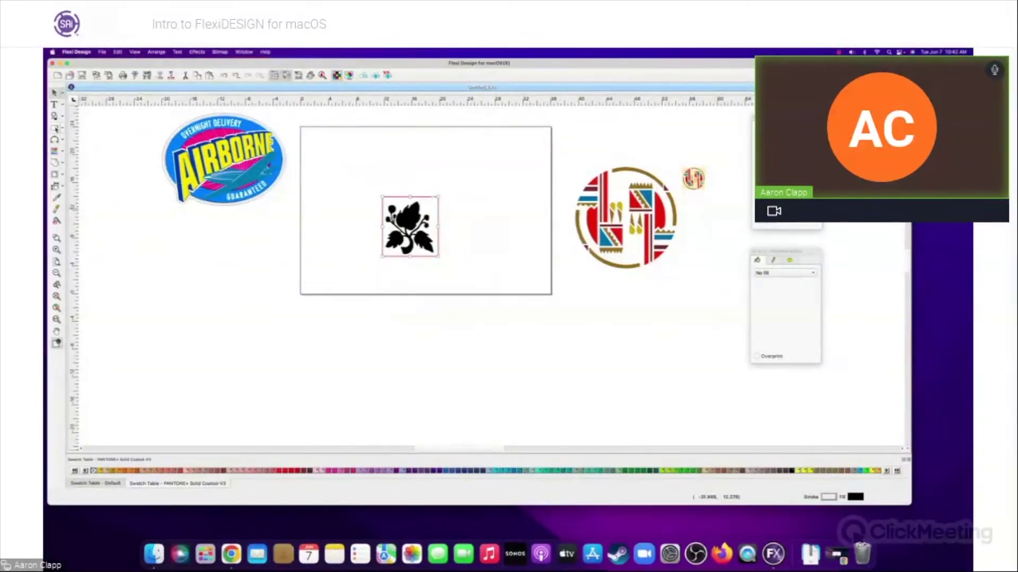
pyautogui.moveTo(361, 182); pyautogui.dragTo(405, 230)
pyautogui.moveTo(444, 264); pyautogui.dragTo(475, 289)
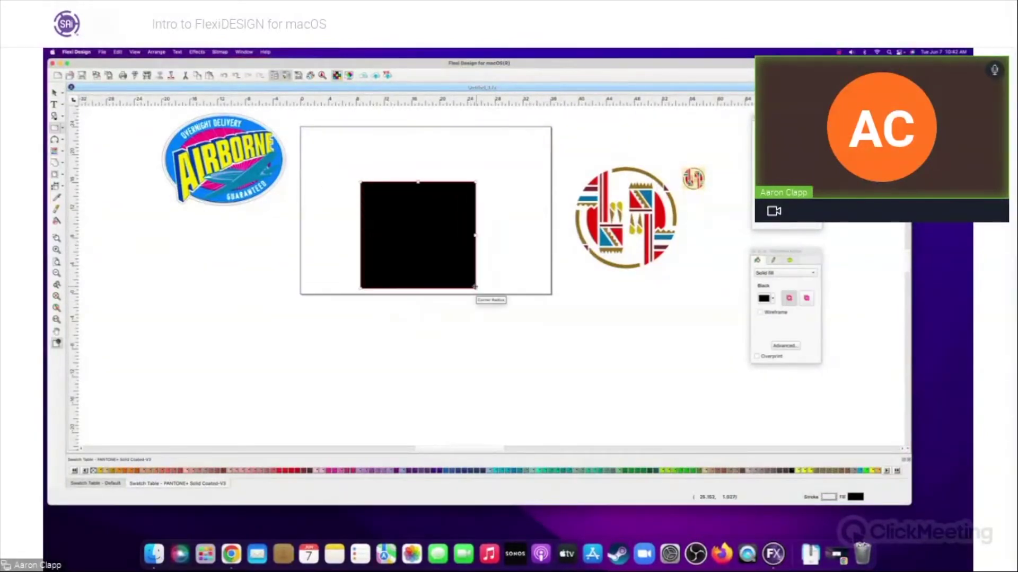
pyautogui.rightClick(488, 285)
pyautogui.click(493, 287)
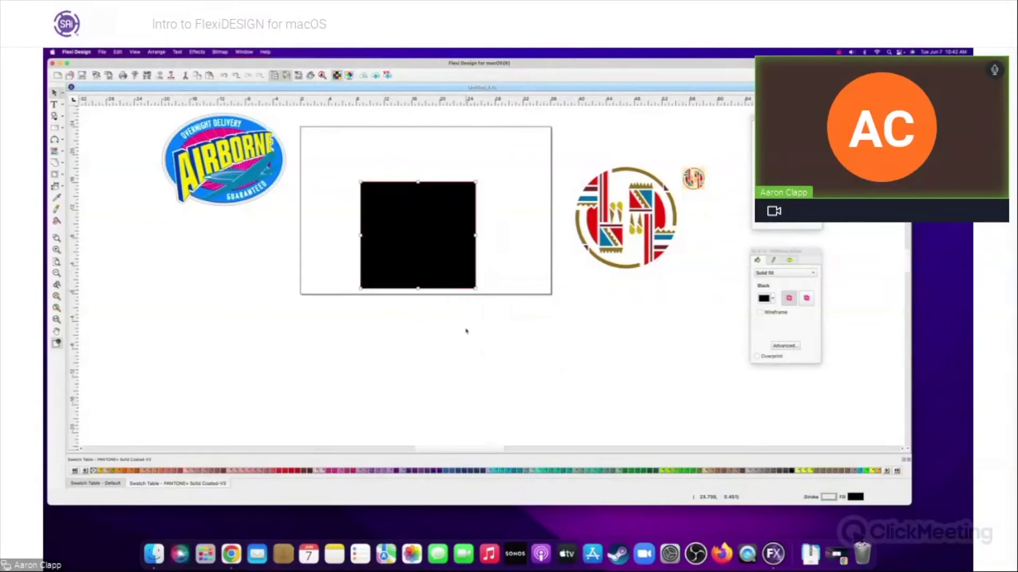
pyautogui.click(661, 471)
# Send the green rectangle behind the leaf bitmap and shift the bitmap slightly closer to the rectangle's centre.
pyautogui.rightClick(440, 246)
pyautogui.moveTo(472, 375)
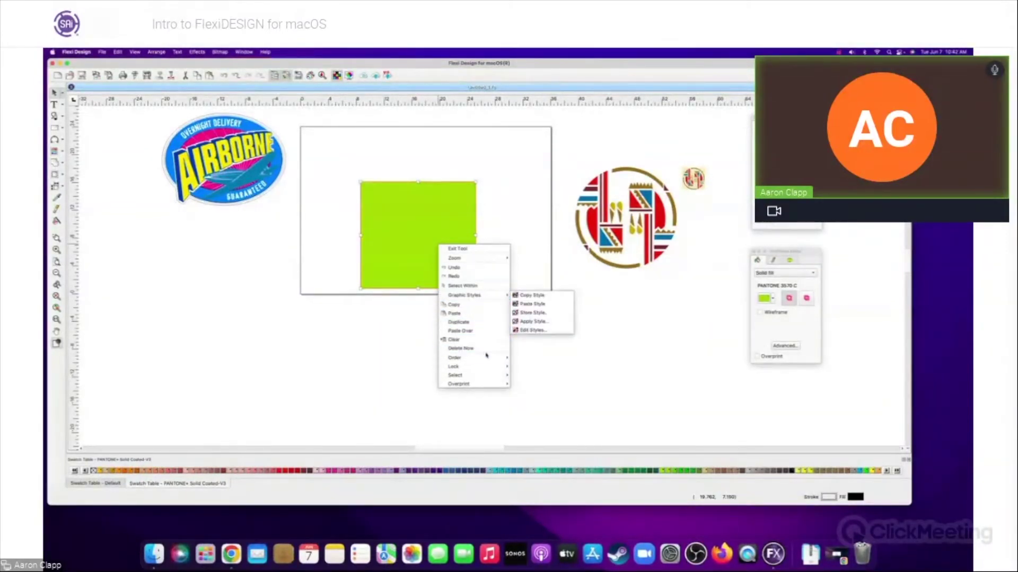
pyautogui.moveTo(486, 358)
pyautogui.click(536, 366)
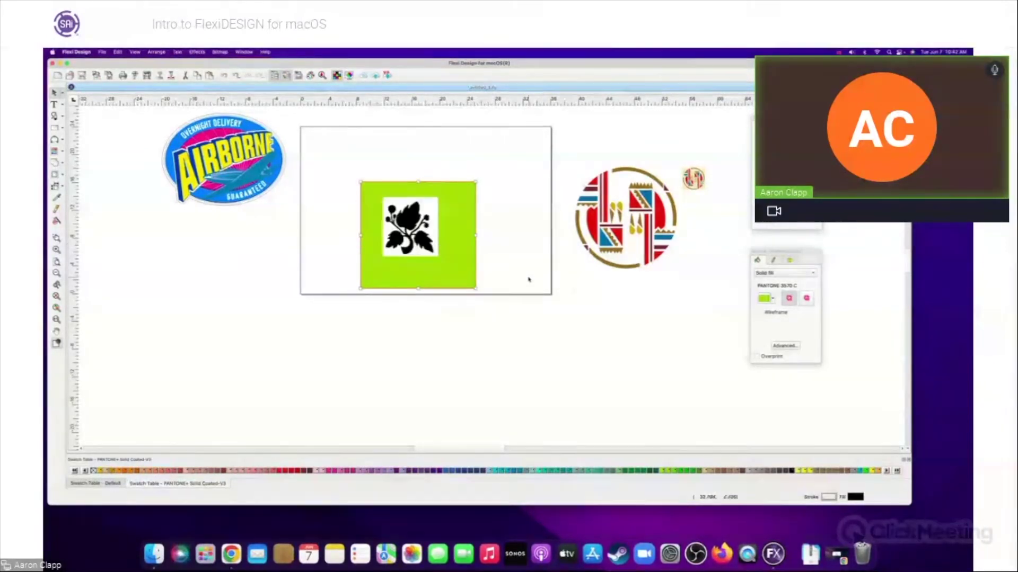
pyautogui.moveTo(407, 227); pyautogui.dragTo(411, 232)
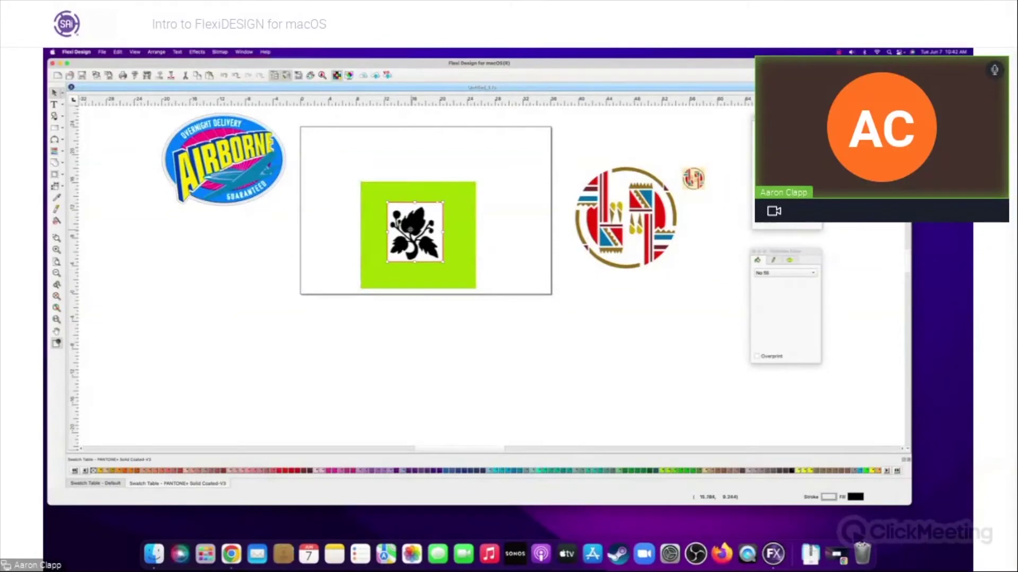
# Make the leaf bitmap's white background transparent so the green rectangle shows through.
pyautogui.scroll(-3, 419, 230)
pyautogui.scroll(2, 425, 228)
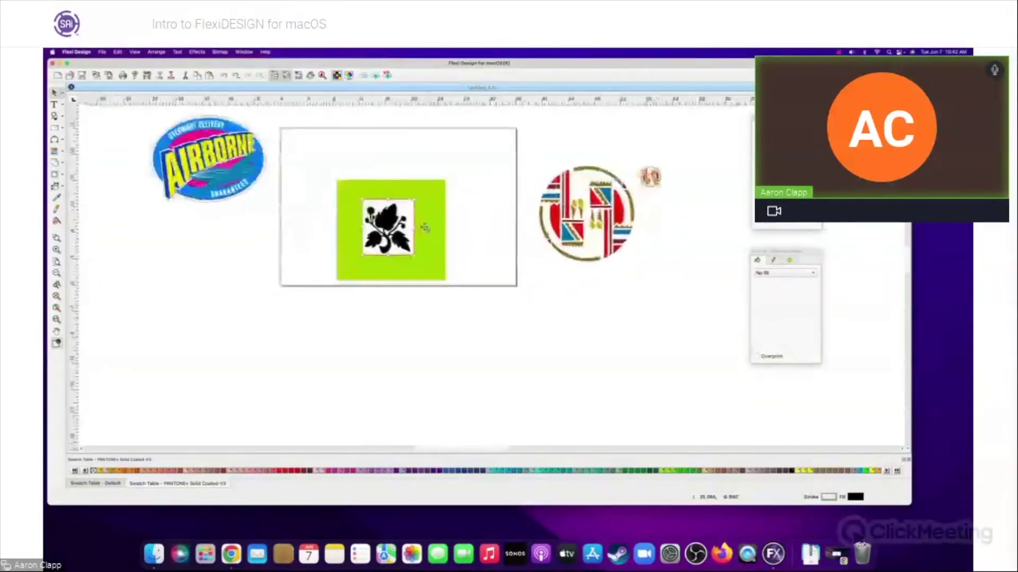
pyautogui.scroll(6, 425, 228)
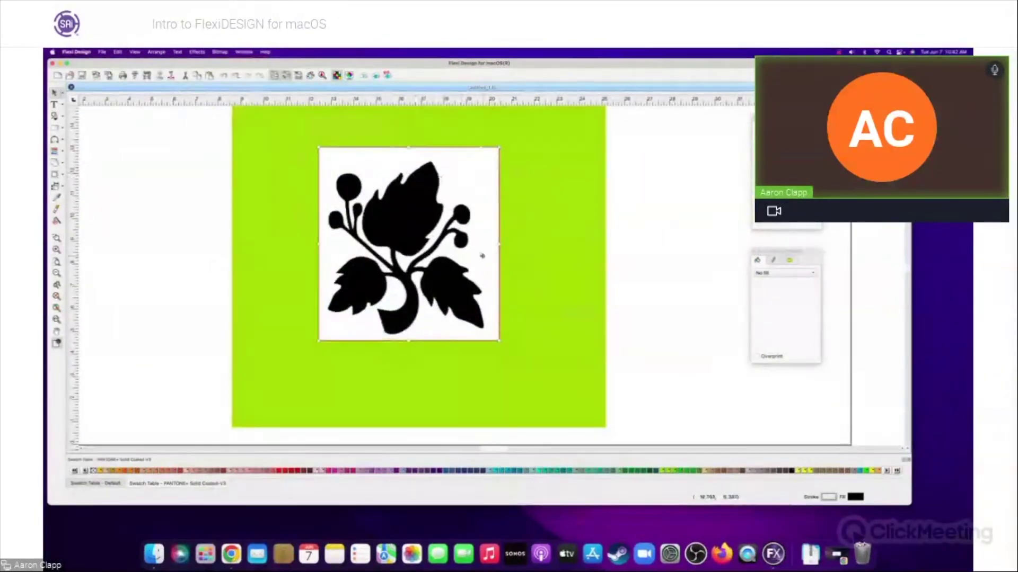
pyautogui.click(197, 53)
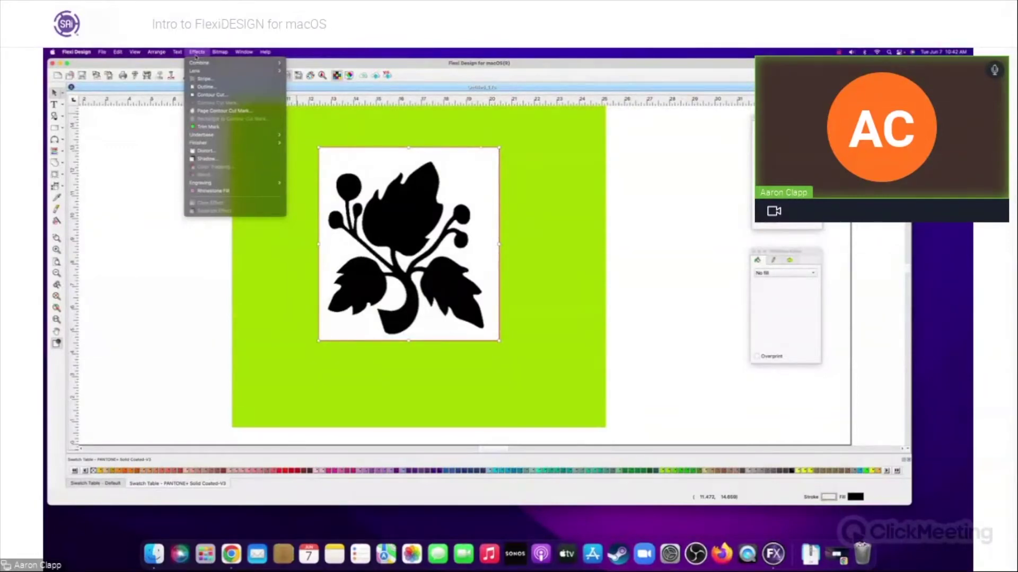
pyautogui.press('Escape')
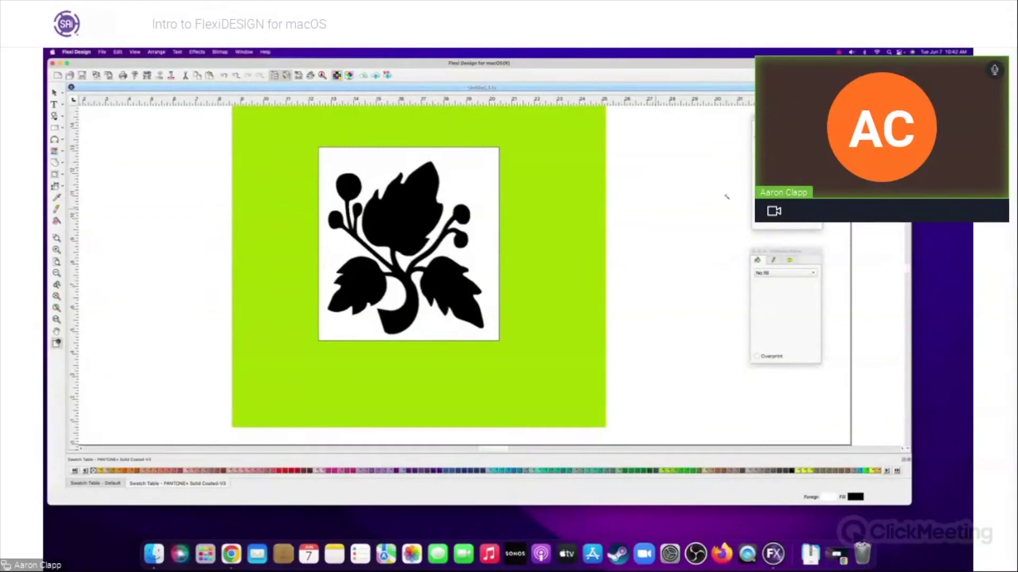
pyautogui.click(402, 239)
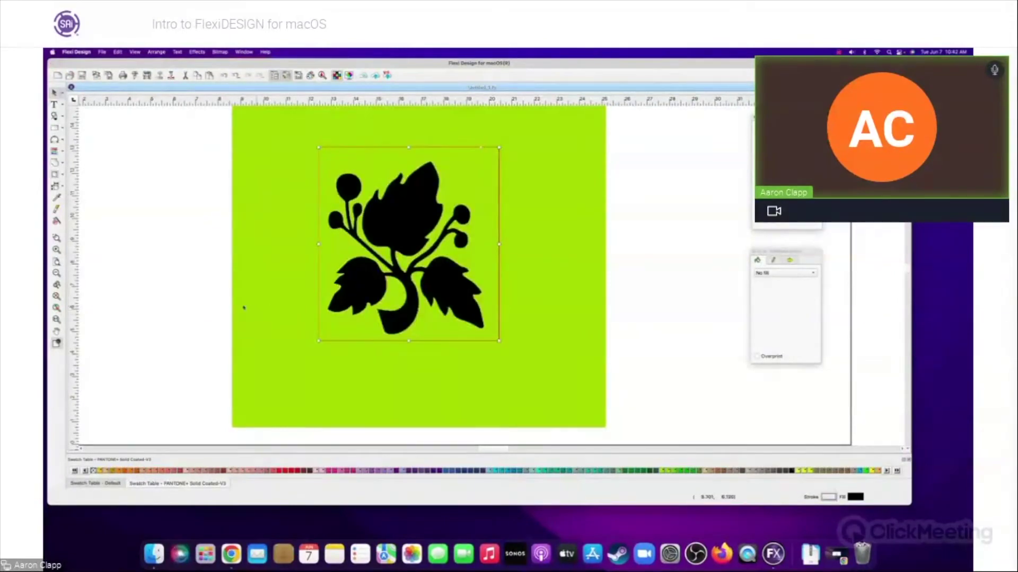
# Shift the leaf bitmap slightly to the right on the green rectangle.
pyautogui.rightClick(172, 301)
pyautogui.click(170, 302)
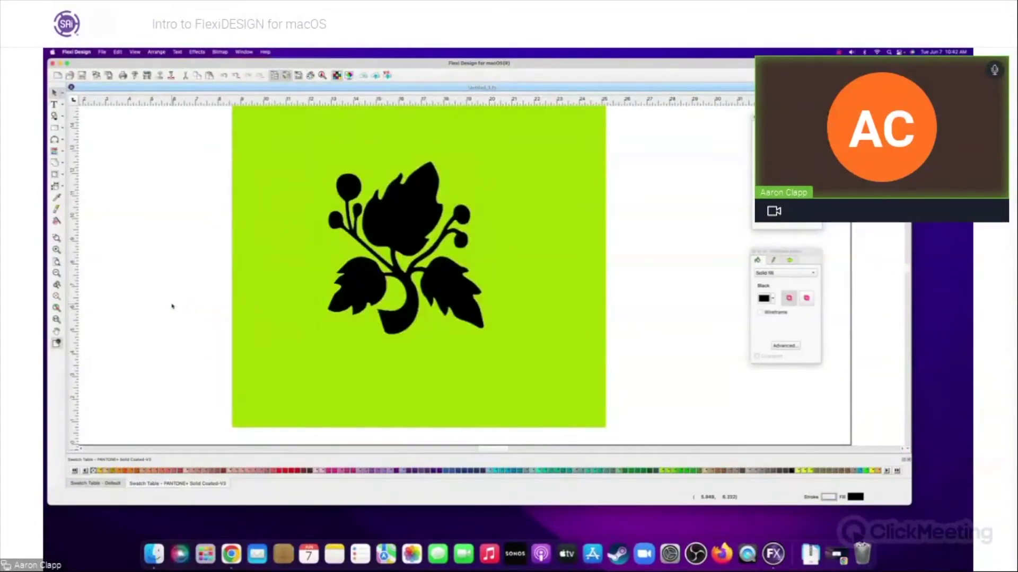
pyautogui.click(428, 231)
pyautogui.moveTo(429, 231); pyautogui.dragTo(443, 232)
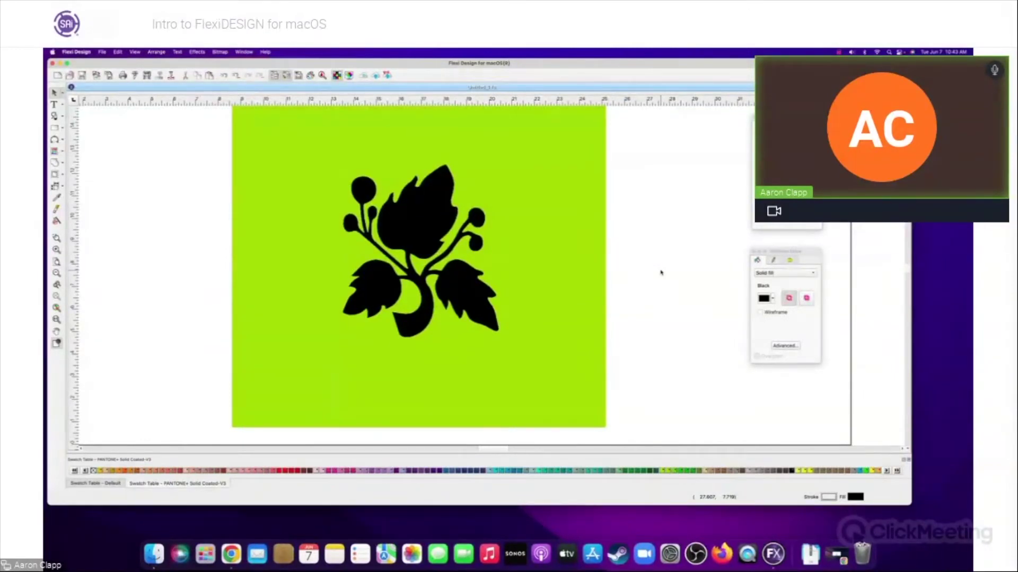
# Add a contour cut around the transparent leaf bitmap and select the result.
pyautogui.click(404, 225)
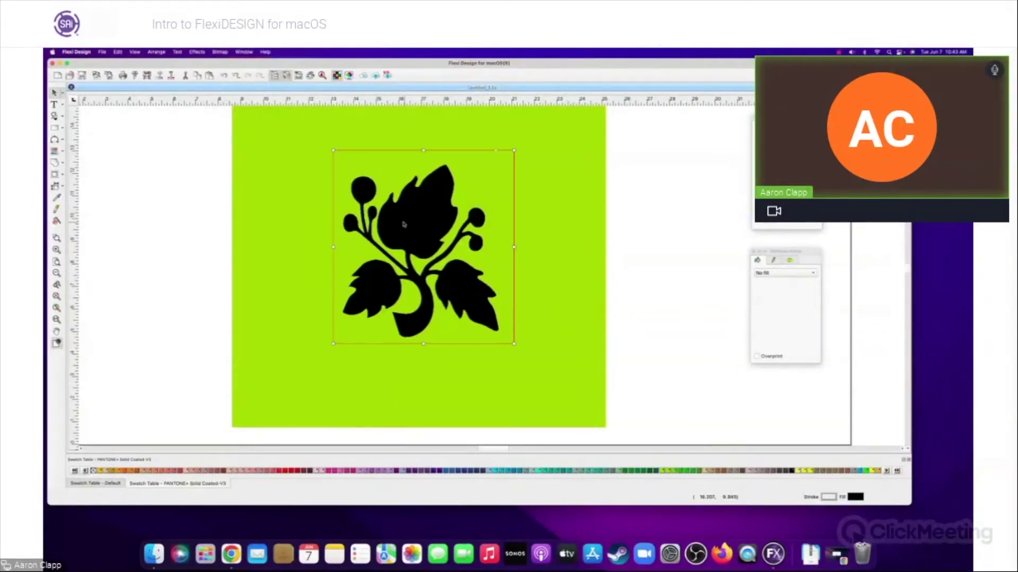
pyautogui.click(220, 52)
pyautogui.moveTo(196, 52)
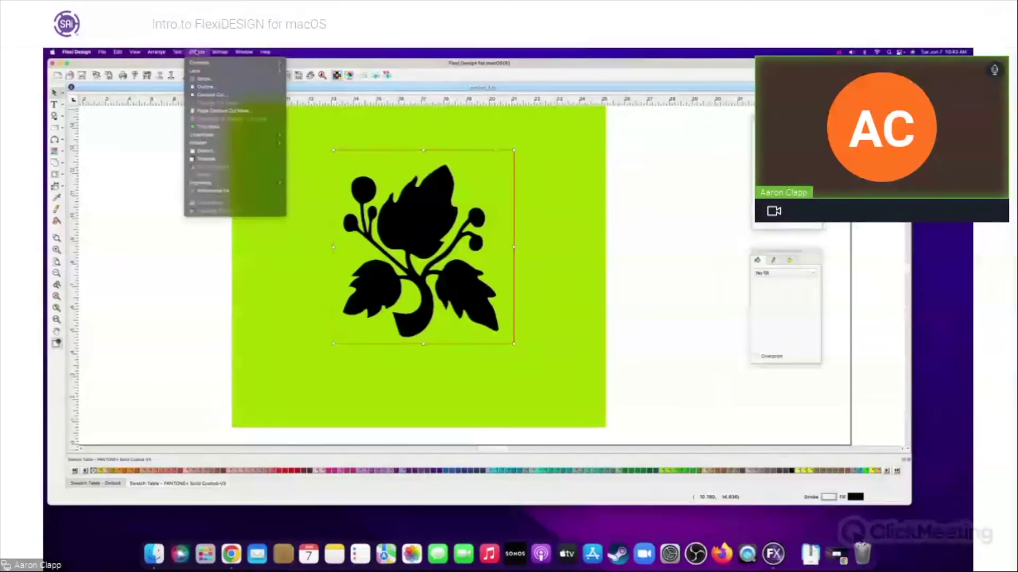
pyautogui.click(206, 94)
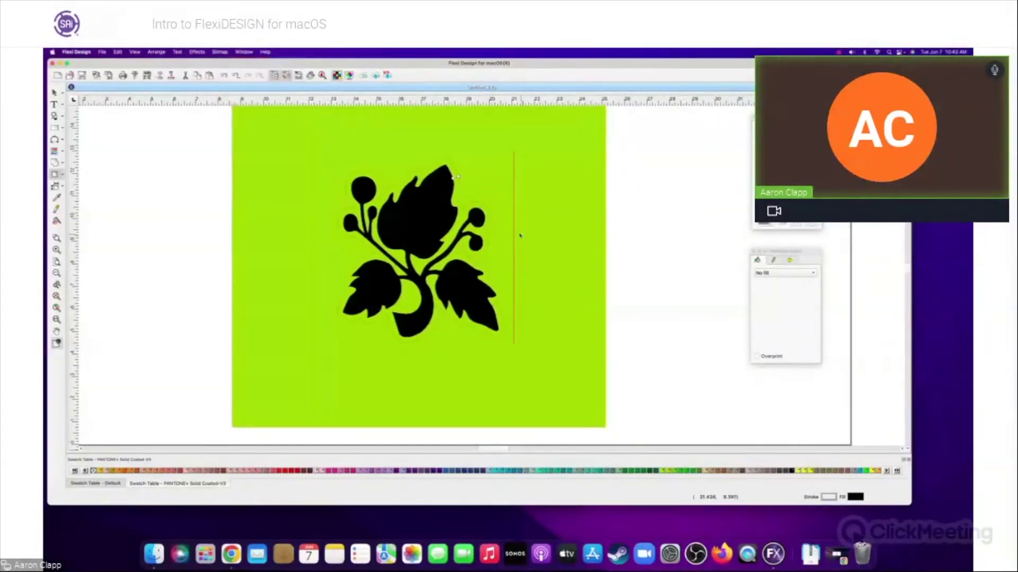
pyautogui.rightClick(672, 252)
pyautogui.click(438, 234)
pyautogui.moveTo(420, 235)
pyautogui.mouseDown()
pyautogui.moveTo(402, 229)
pyautogui.moveTo(417, 234)
pyautogui.mouseUp()
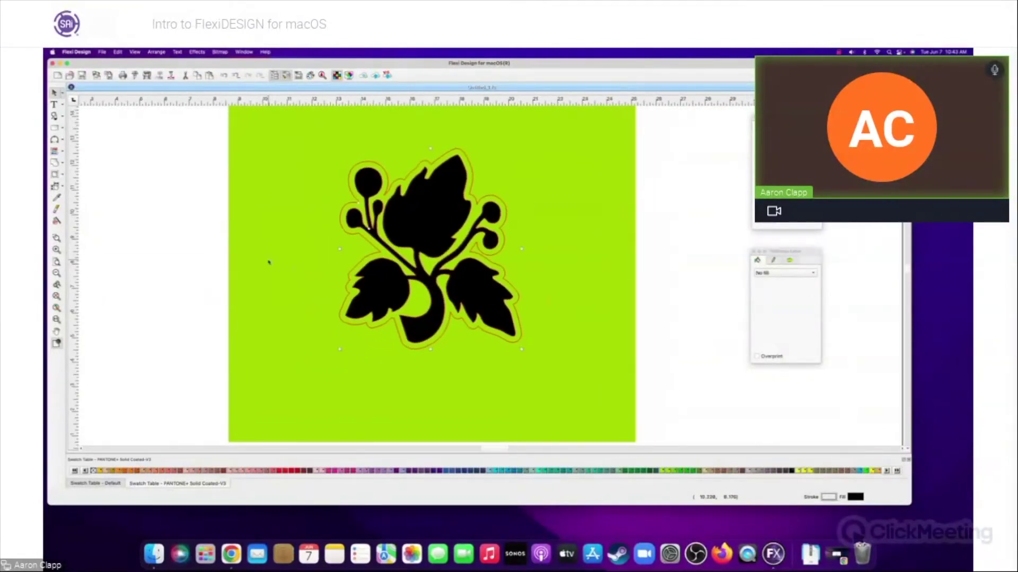
# Remove the contour cut from the leaf bitmap.
pyautogui.scroll(-1, 268, 262)
pyautogui.click(200, 238)
pyautogui.scroll(-1, 215, 242)
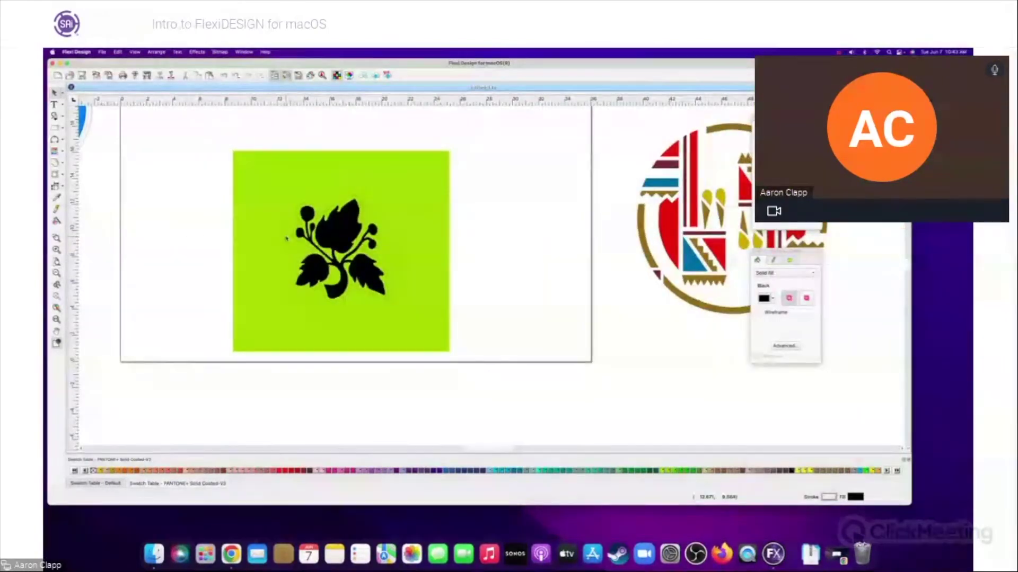
pyautogui.rightClick(343, 230)
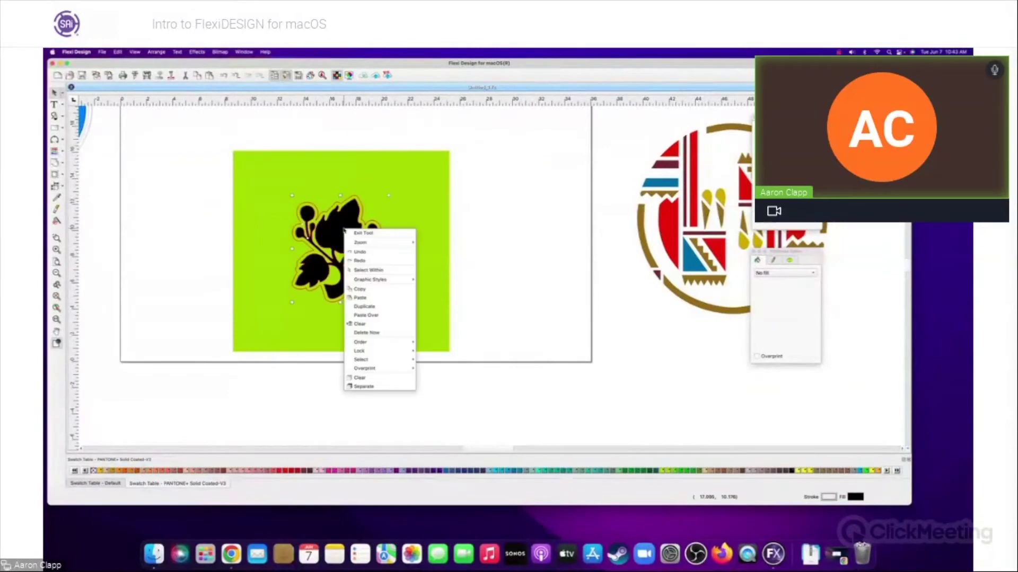
pyautogui.click(362, 387)
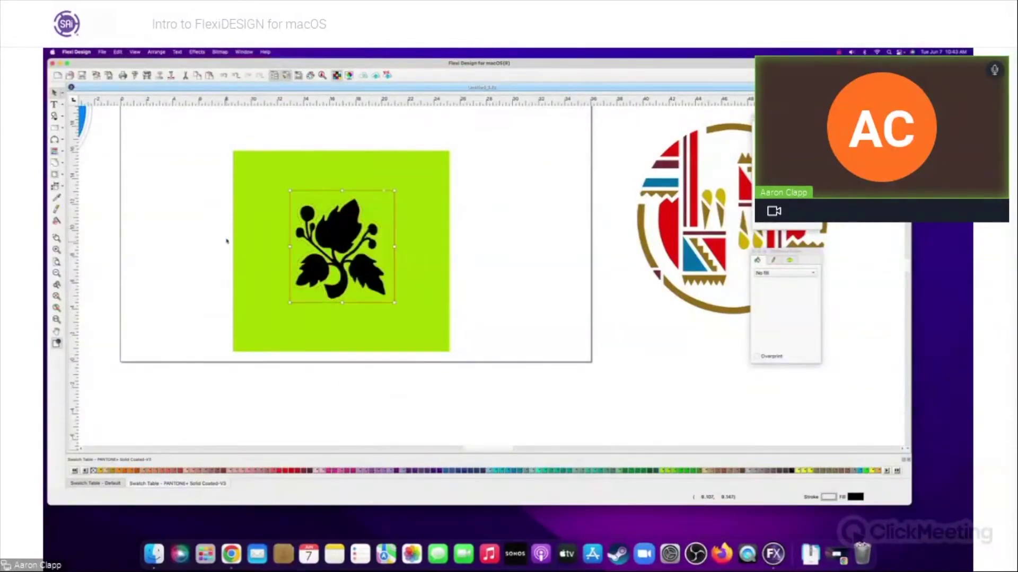
# Try to mask the green rectangle with the leaf bitmap, and undo the mask.
pyautogui.moveTo(245, 167); pyautogui.dragTo(479, 371)
pyautogui.click(165, 54)
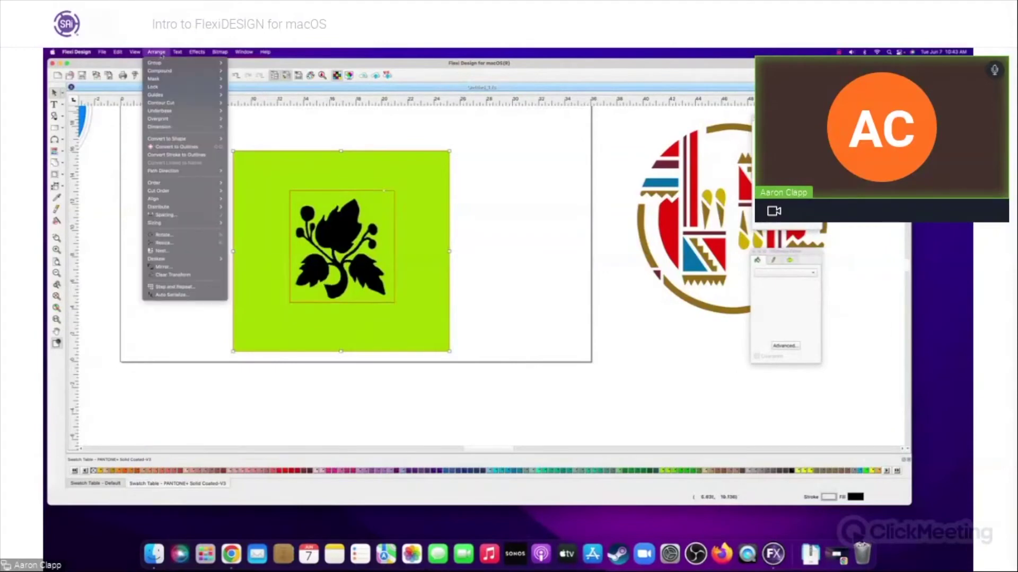
pyautogui.moveTo(137, 54)
pyautogui.moveTo(212, 70)
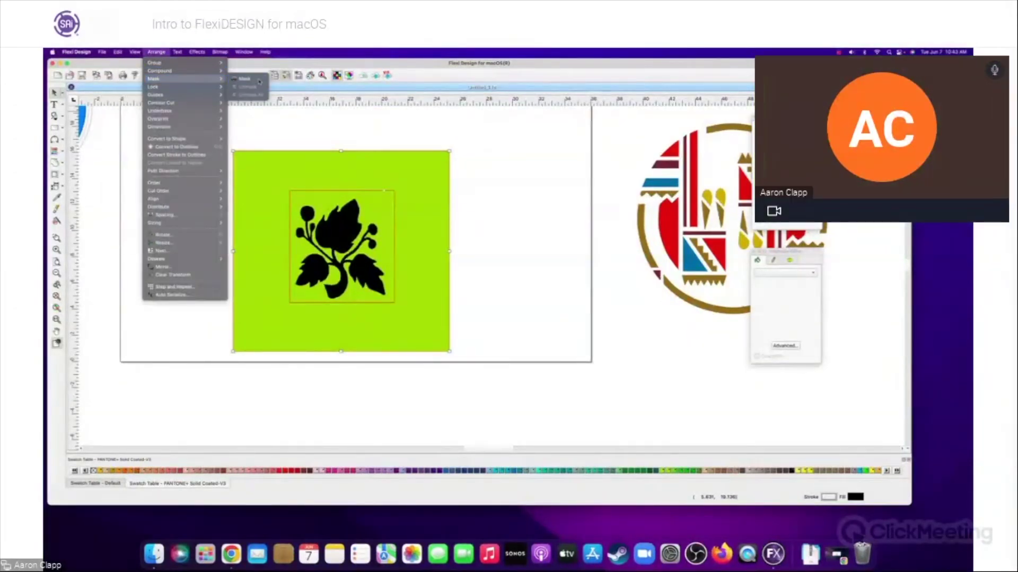
pyautogui.click(249, 79)
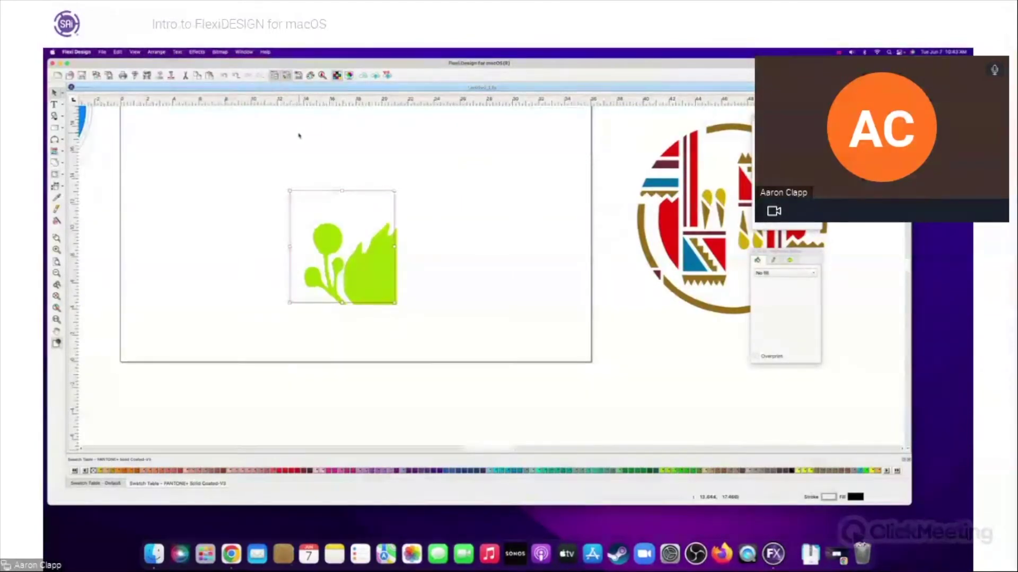
pyautogui.click(249, 207)
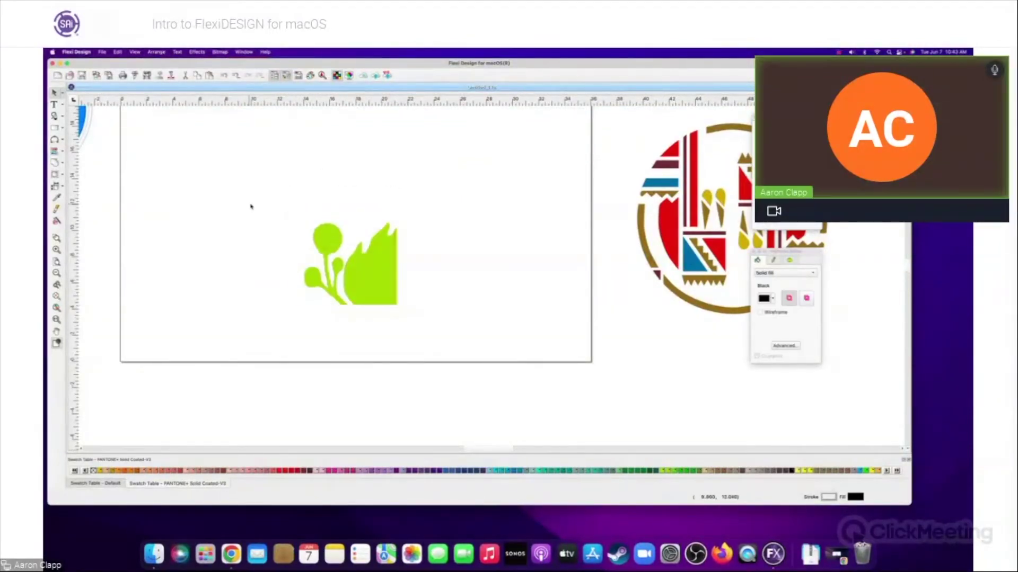
pyautogui.click(300, 231)
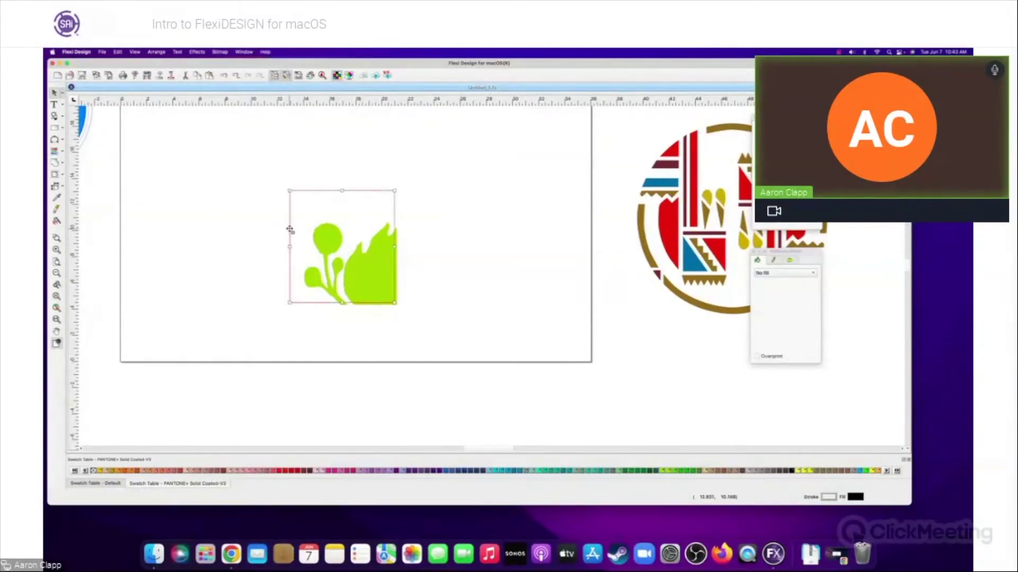
pyautogui.rightClick(263, 213)
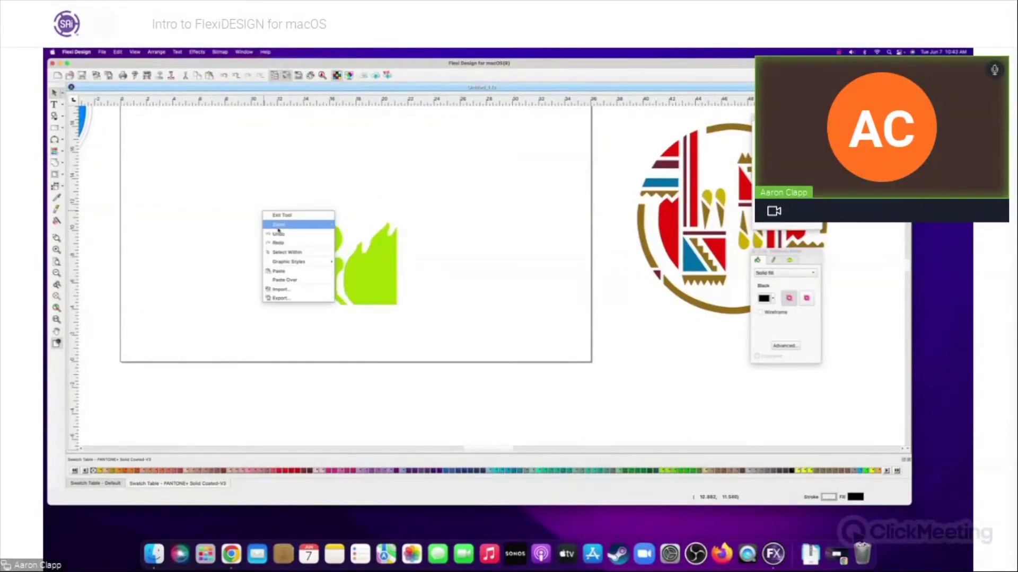
pyautogui.click(275, 234)
# Move the leaf bitmap to the page's lower-left corner and the large emblem's left pair of yellow-and-brown drop shapes onto the green rectangle.
pyautogui.moveTo(342, 237); pyautogui.dragTo(148, 348)
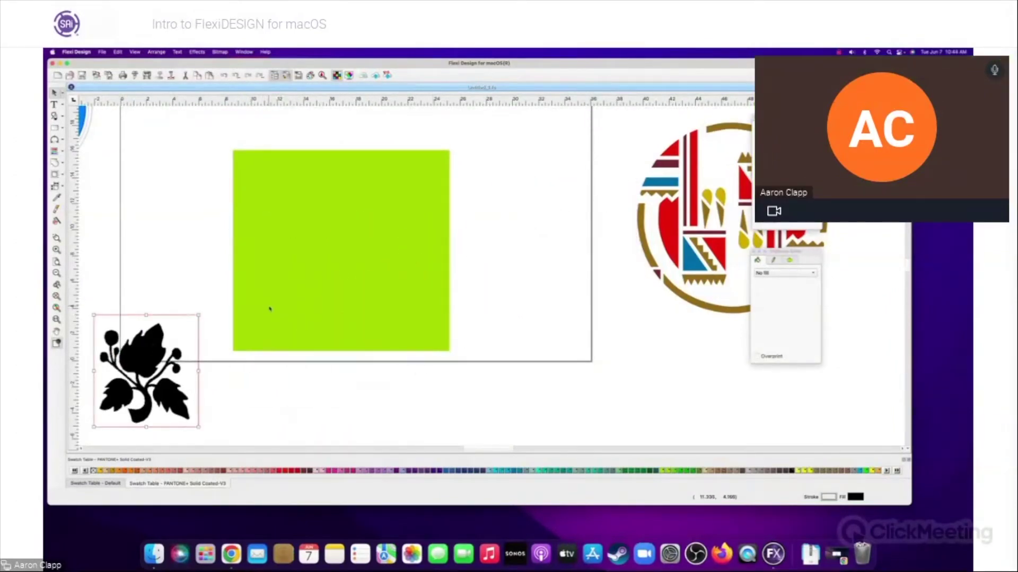
pyautogui.scroll(-10, 268, 307)
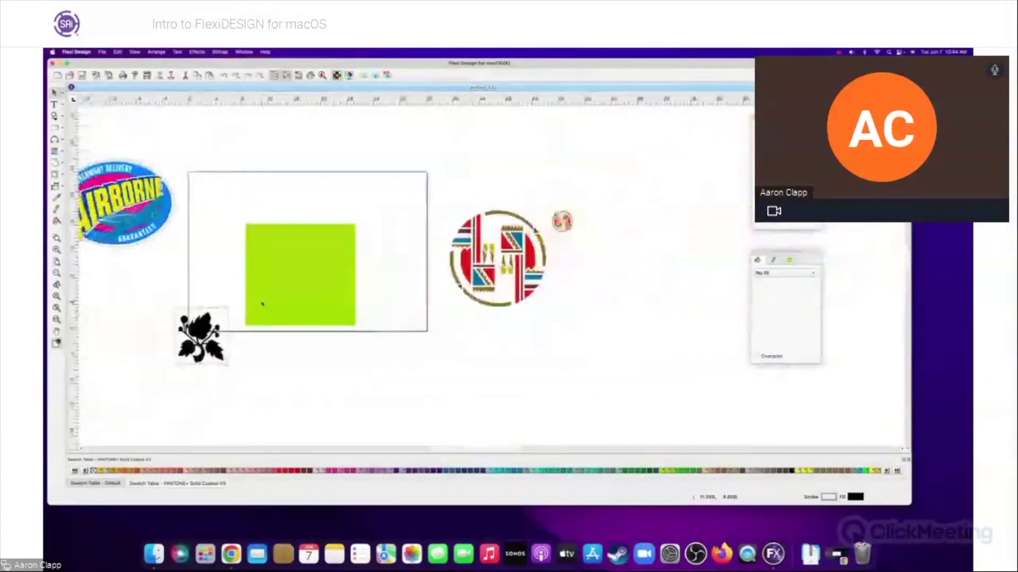
pyautogui.moveTo(426, 204); pyautogui.dragTo(518, 315)
pyautogui.click(464, 245)
pyautogui.moveTo(466, 260); pyautogui.dragTo(306, 284)
# Try to mask the green rectangle with the separate drop shapes, and undo the mask.
pyautogui.moveTo(238, 221); pyautogui.dragTo(374, 336)
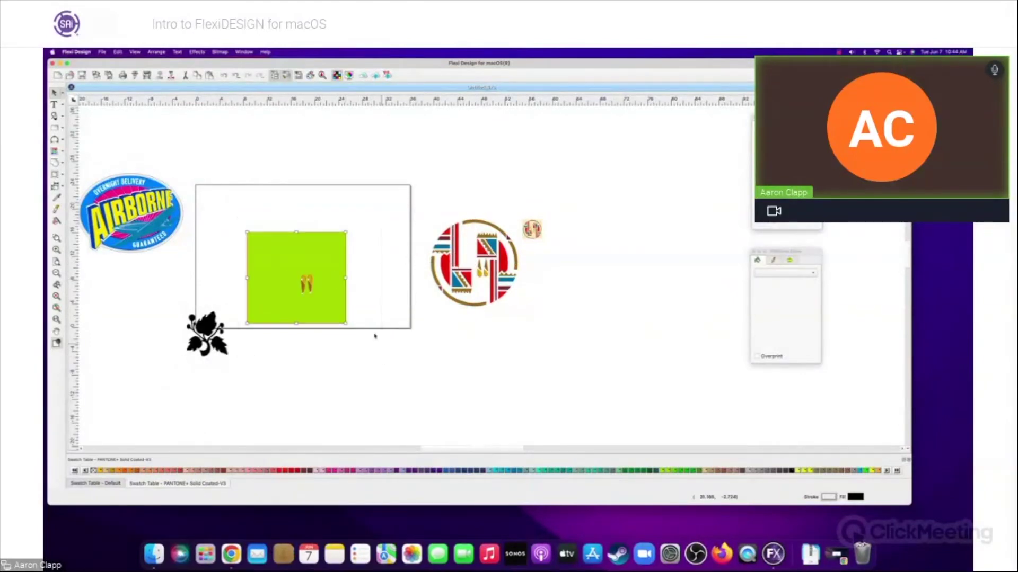
pyautogui.click(156, 52)
pyautogui.moveTo(158, 78)
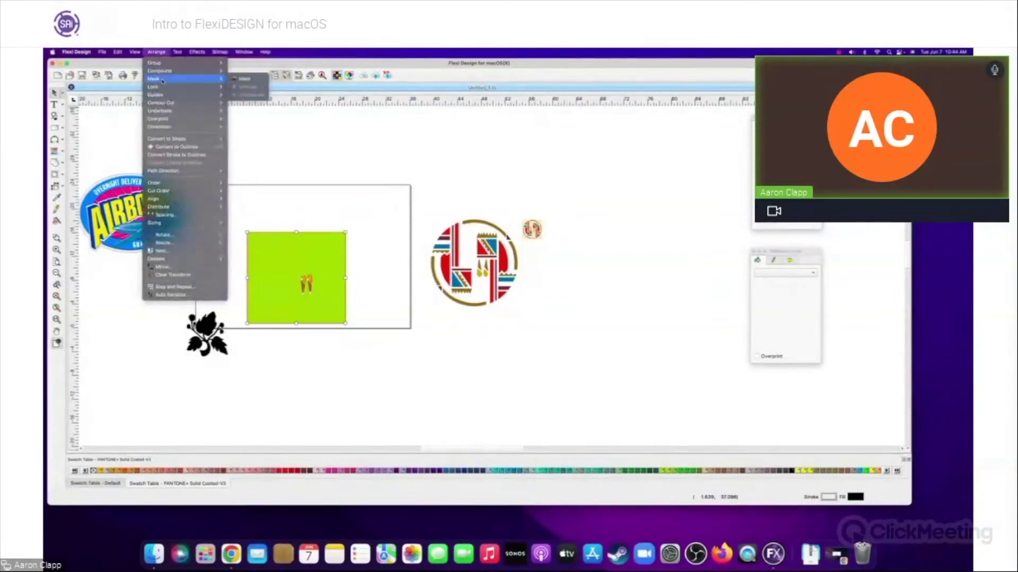
pyautogui.click(243, 78)
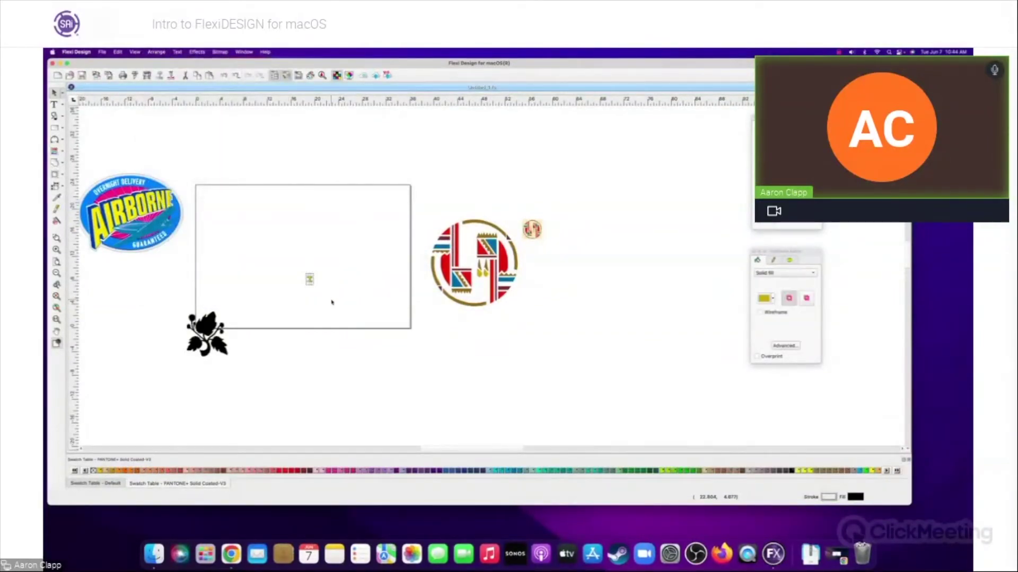
pyautogui.click(330, 290)
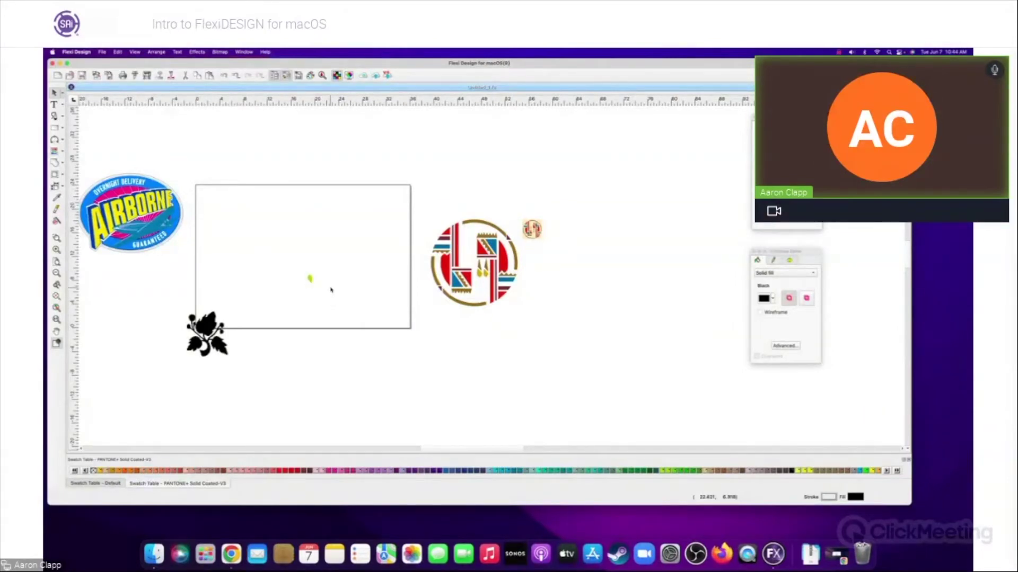
pyautogui.press('super+z')
pyautogui.click(358, 302)
# Combine the two yellow drops and their brown points on the green rectangle into a single object.
pyautogui.scroll(5, 311, 310)
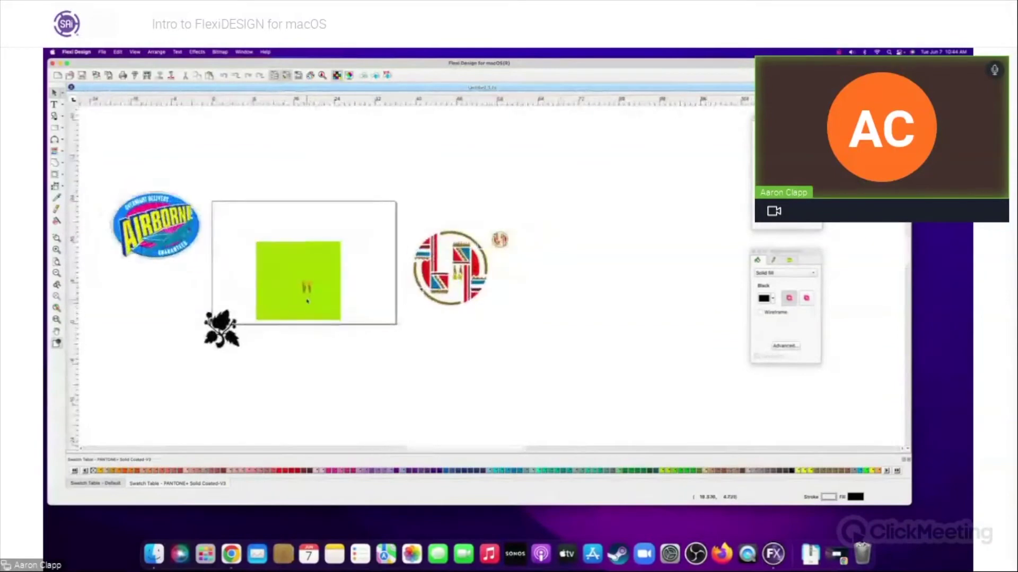
pyautogui.scroll(2, 306, 297)
pyautogui.click(299, 249)
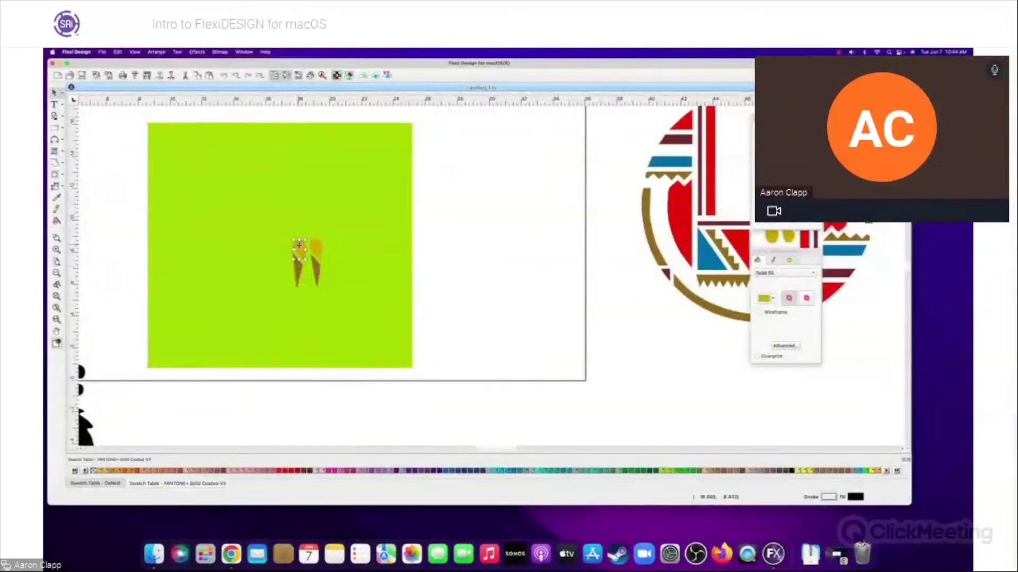
pyautogui.keyDown('shift'); pyautogui.click(300, 273); pyautogui.keyUp('shift')
pyautogui.keyDown('shift'); pyautogui.click(317, 248); pyautogui.keyUp('shift')
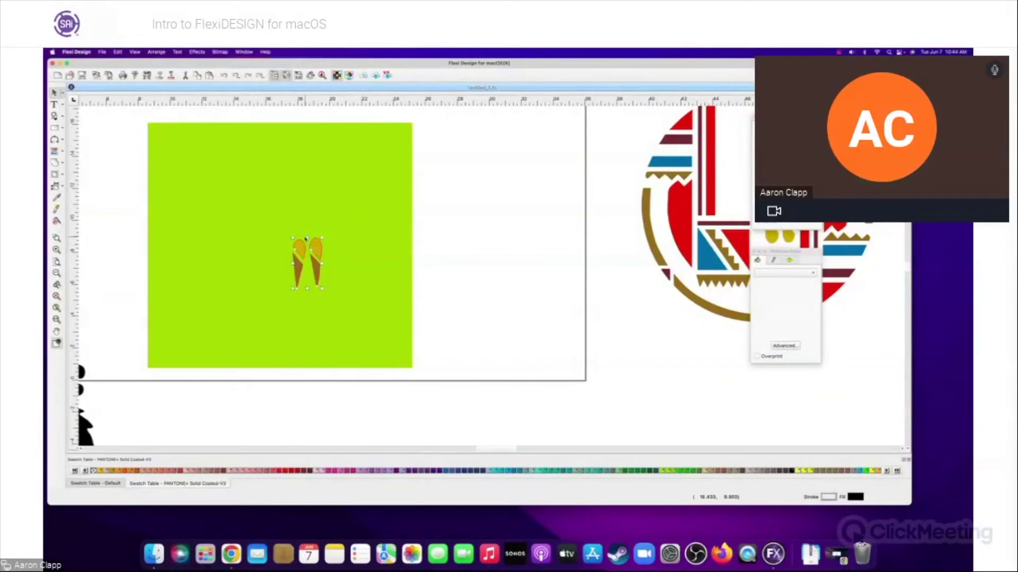
pyautogui.click(158, 53)
pyautogui.moveTo(220, 66)
pyautogui.click(283, 103)
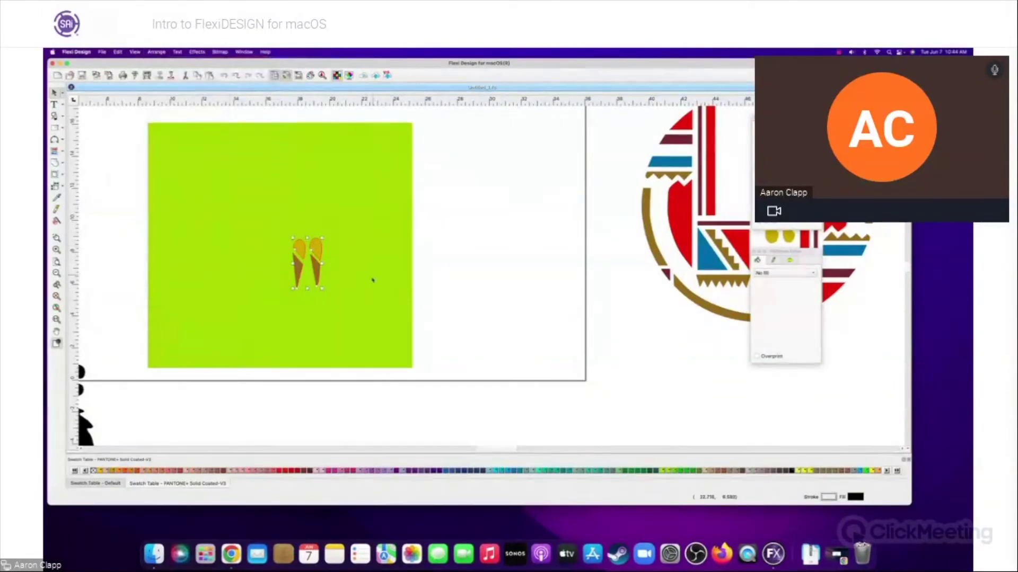
# Mask the green rectangle with the combined drop shapes.
pyautogui.moveTo(131, 117); pyautogui.dragTo(438, 384)
pyautogui.click(157, 52)
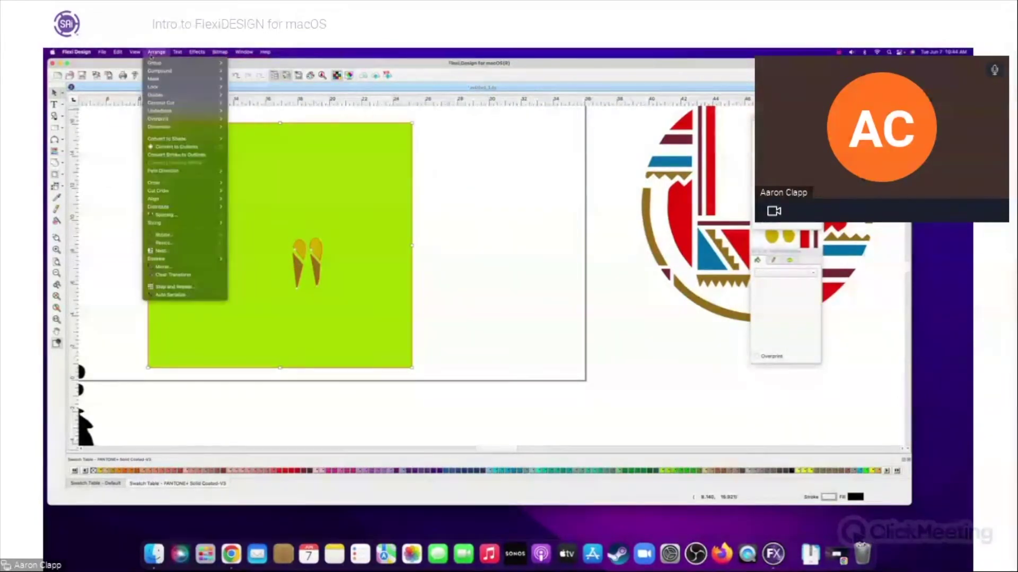
pyautogui.moveTo(154, 62)
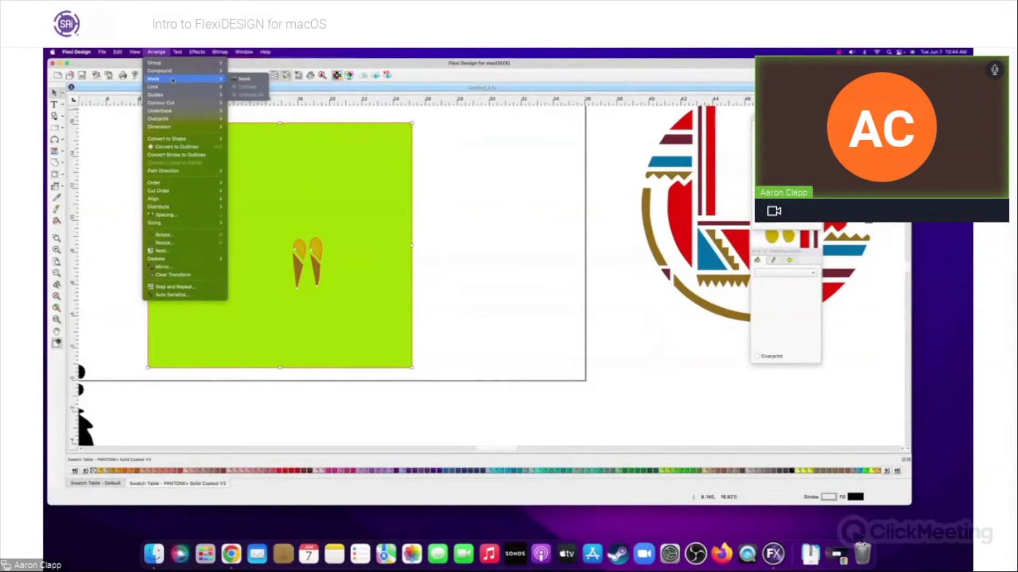
pyautogui.click(249, 83)
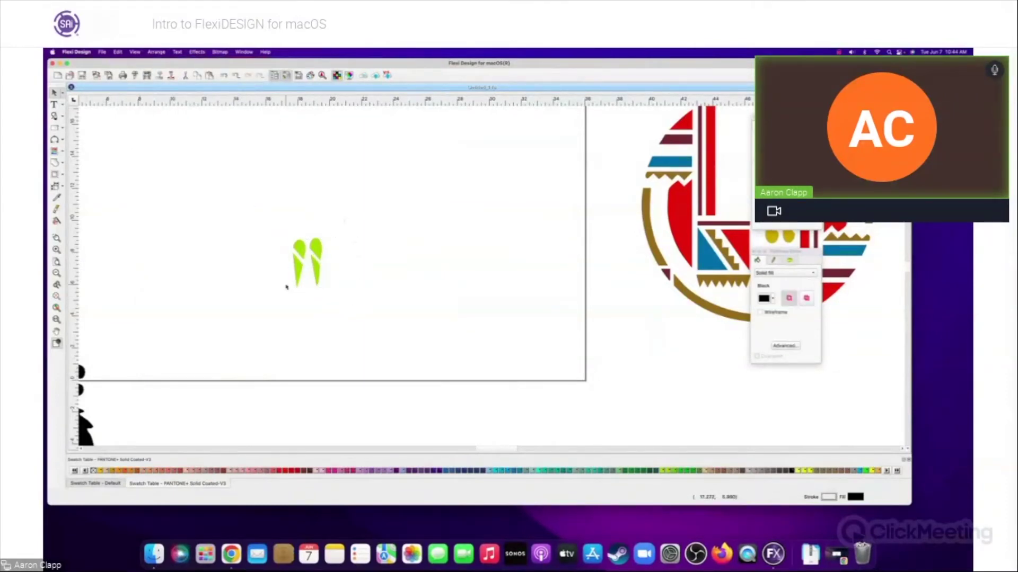
# Delete all the artwork on and around the page at once, and undo the deletion.
pyautogui.scroll(-2, 361, 258)
pyautogui.scroll(4, 363, 260)
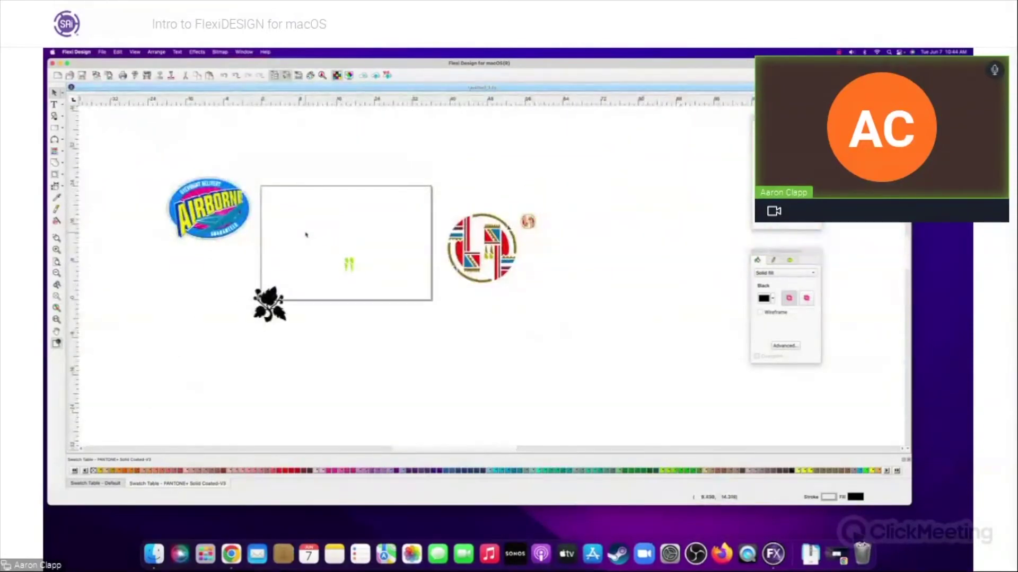
pyautogui.moveTo(249, 169); pyautogui.dragTo(595, 370)
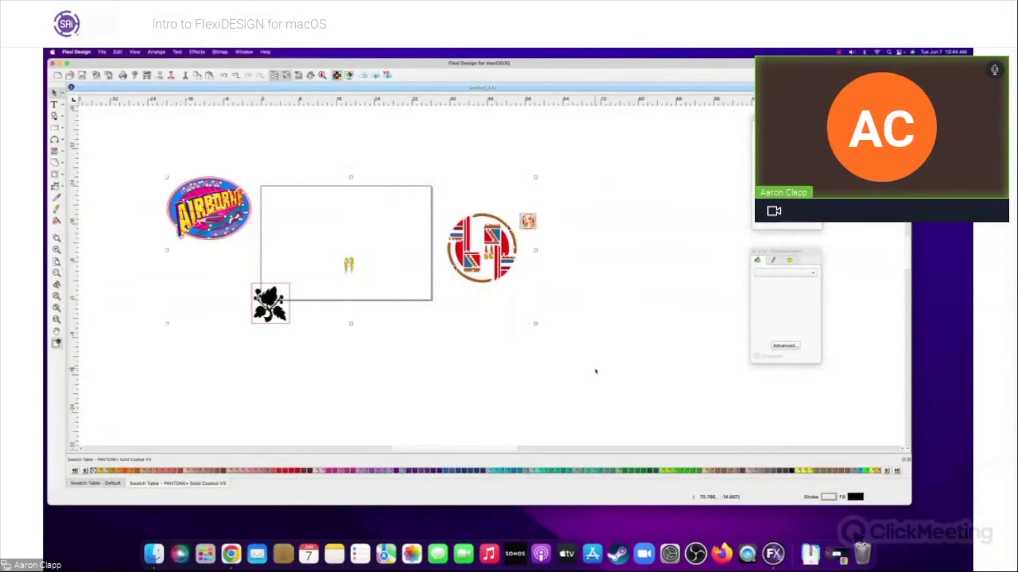
pyautogui.press('Delete')
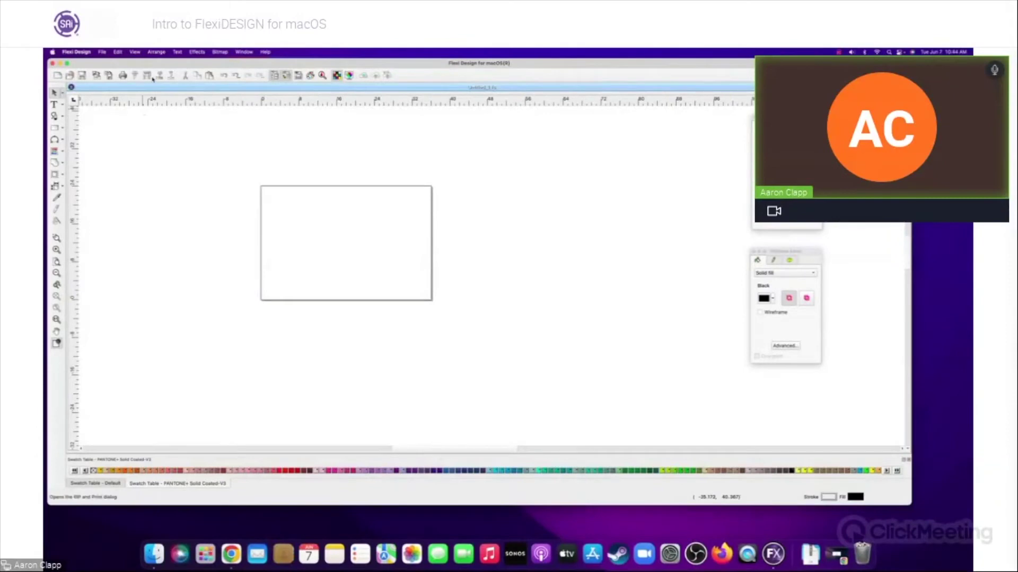
pyautogui.click(228, 78)
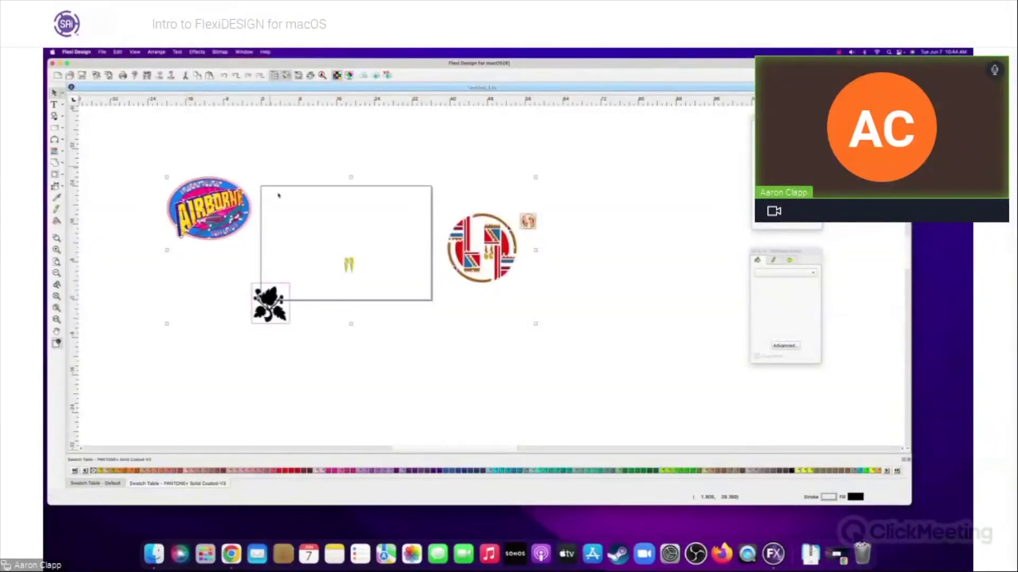
# Delete the leaf bitmap, the masked drop shapes and both circular emblems, keeping only the Airborne logo.
pyautogui.click(271, 261)
pyautogui.moveTo(225, 282); pyautogui.dragTo(327, 363)
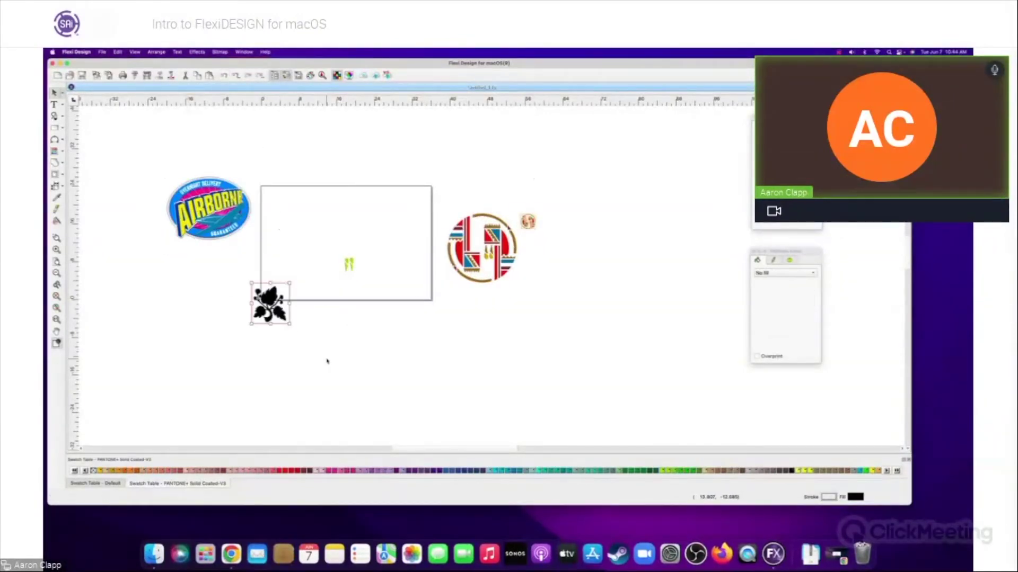
pyautogui.press('Delete')
pyautogui.moveTo(328, 233); pyautogui.dragTo(398, 316)
pyautogui.press('Delete')
pyautogui.moveTo(427, 154); pyautogui.dragTo(576, 317)
pyautogui.press('Delete')
# Move the Airborne logo to the middle of the page and open RIP and Print for it.
pyautogui.moveTo(213, 197); pyautogui.dragTo(350, 229)
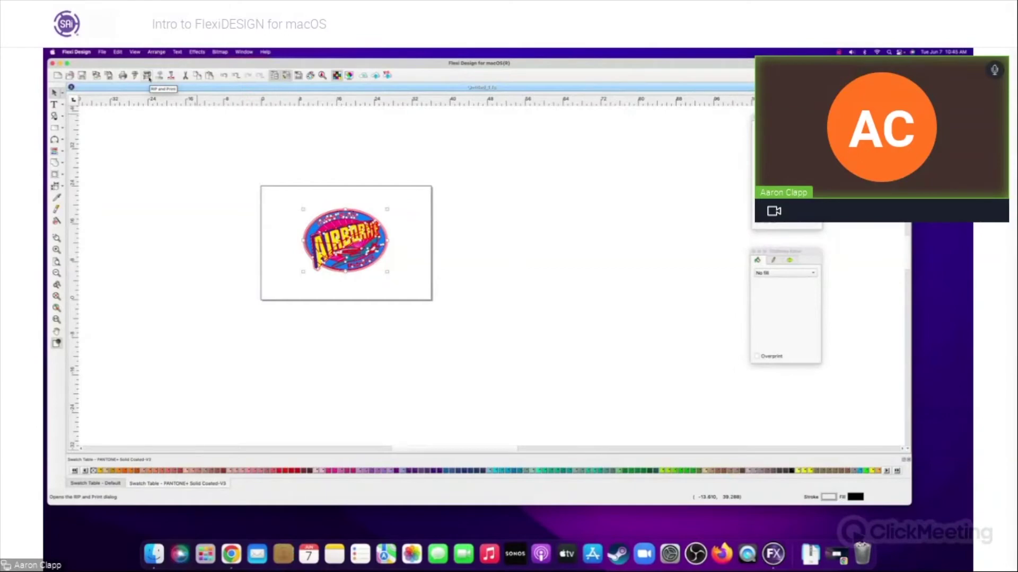
pyautogui.click(148, 77)
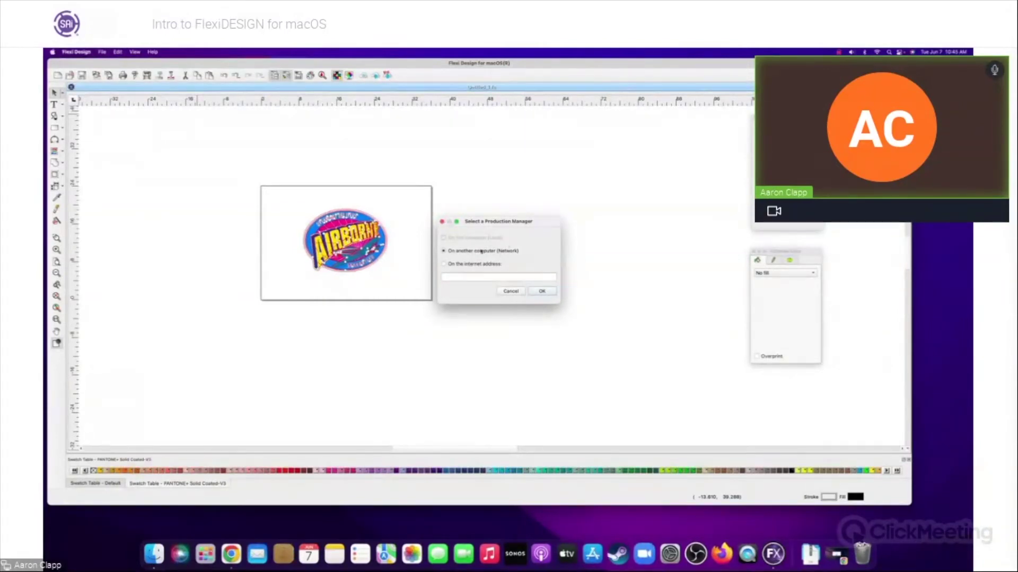
# Connect to the Production Manager on another computer over the network, keeping the RIP and Print colour settings.
pyautogui.click(541, 291)
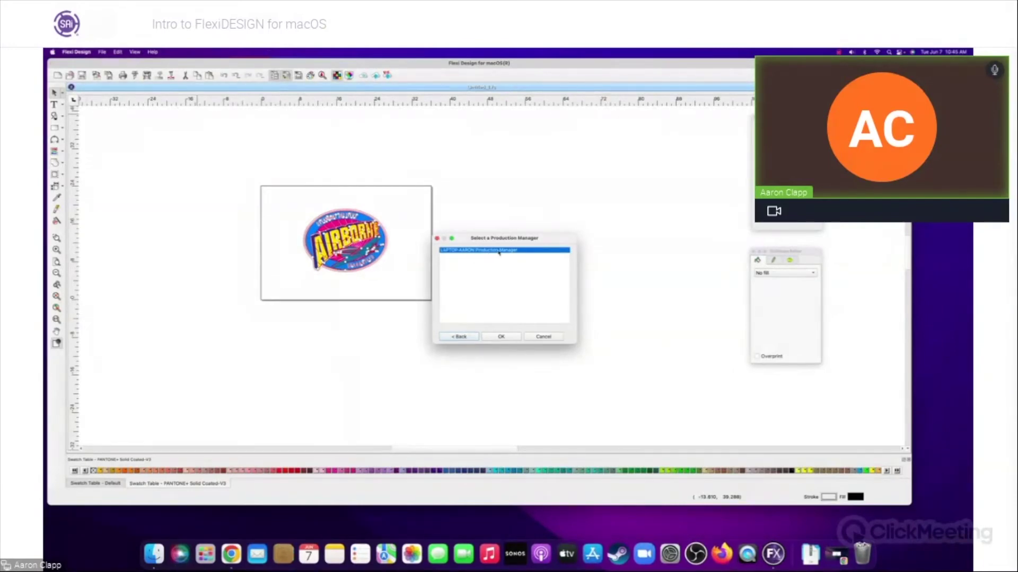
pyautogui.click(501, 337)
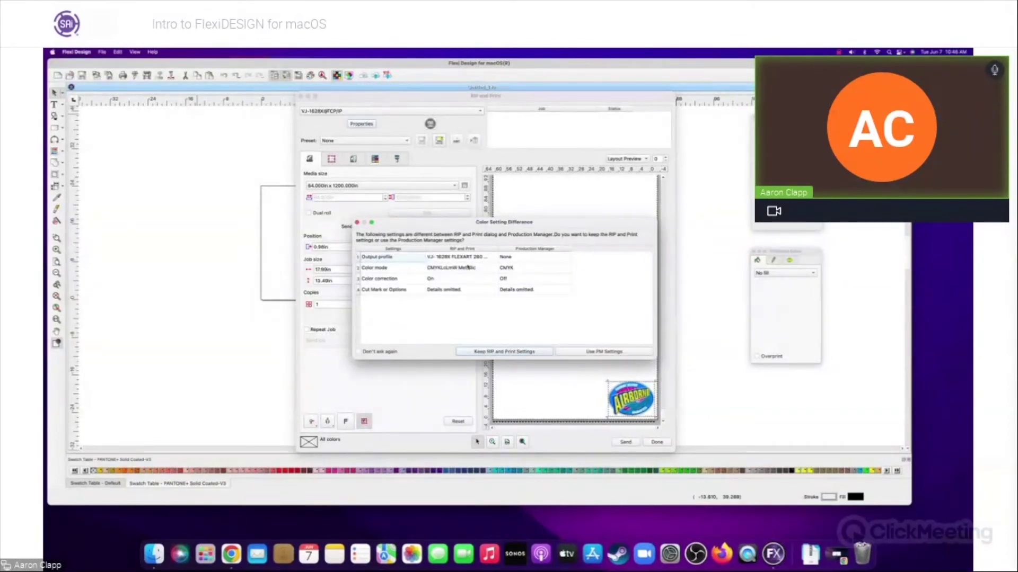
pyautogui.click(522, 352)
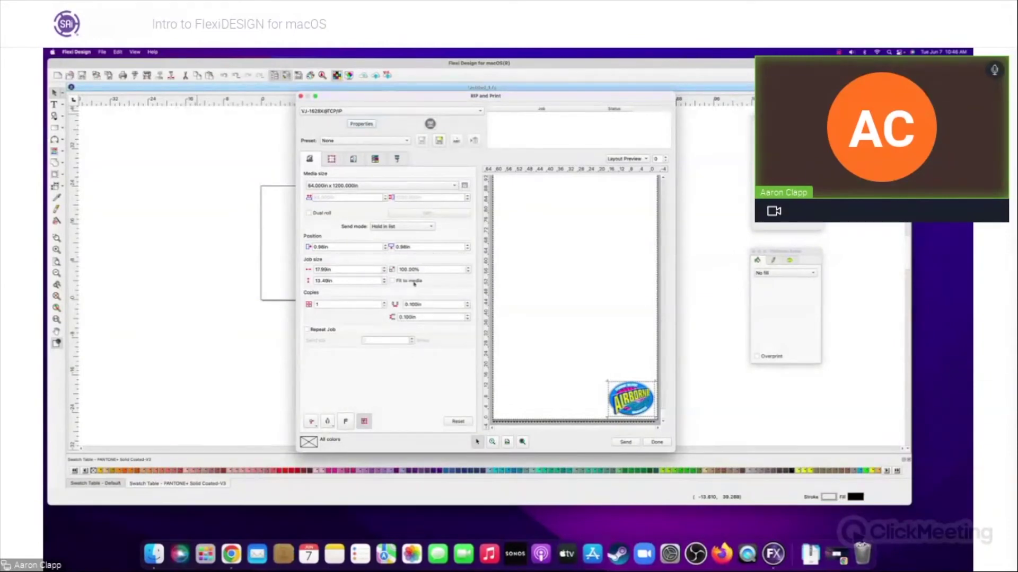
# Scale the Airborne print job to 50%.
pyautogui.press('Tab')
pyautogui.write('50')
pyautogui.press('Tab')
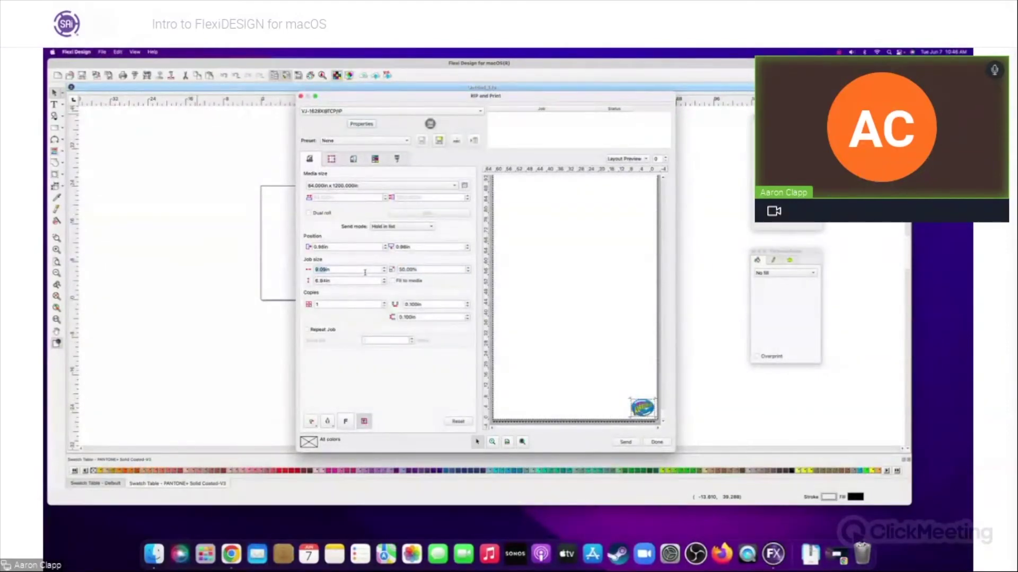
# Set the number of copies to 54 and shift the grid of logos inward on the media.
pyautogui.doubleClick(332, 305)
pyautogui.write('5')
pyautogui.press('Tab')
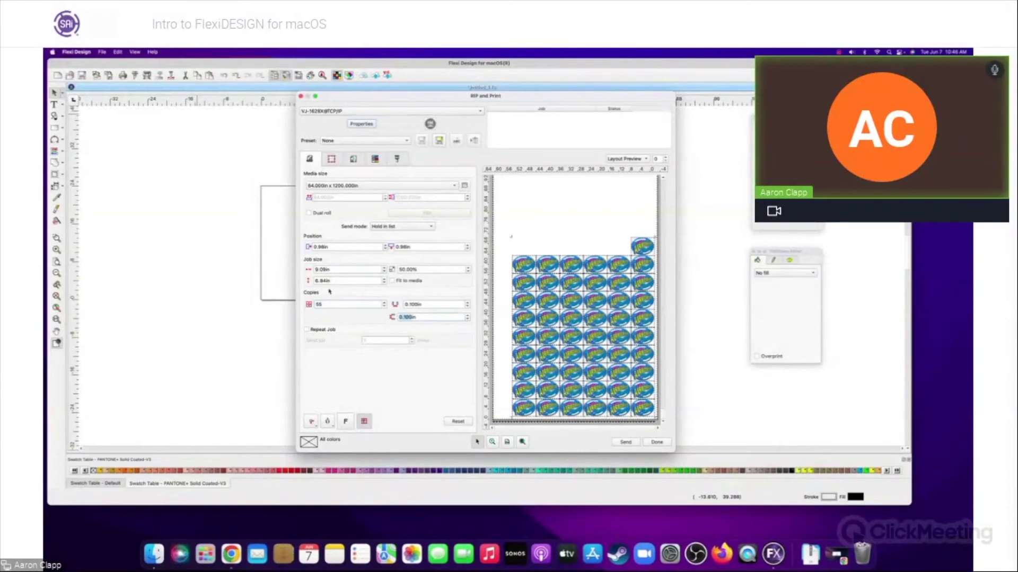
pyautogui.click(385, 307)
pyautogui.click(367, 214)
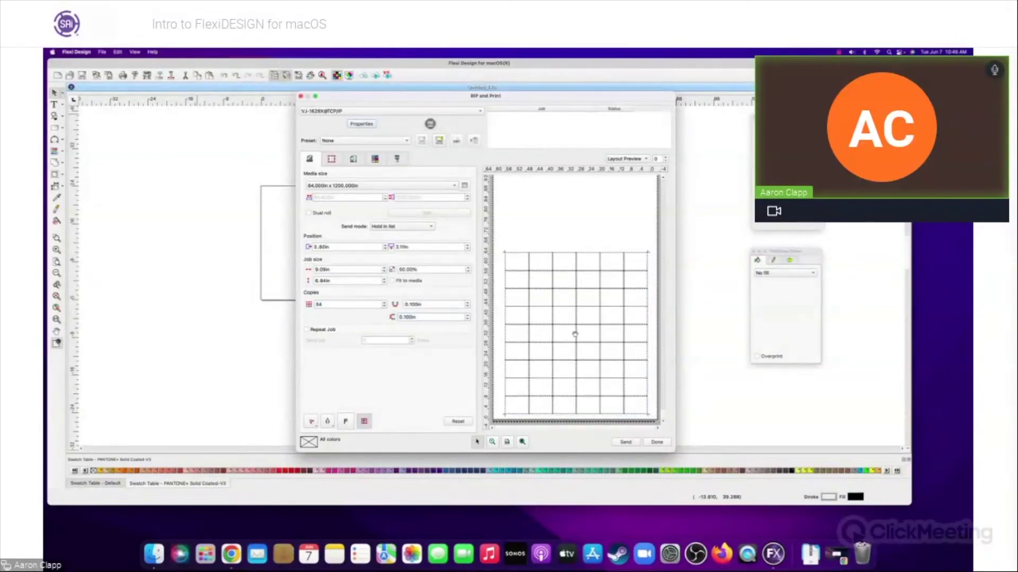
# Review the panel and tiling settings and the colour output settings, including the choices for the output profile.
pyautogui.click(332, 159)
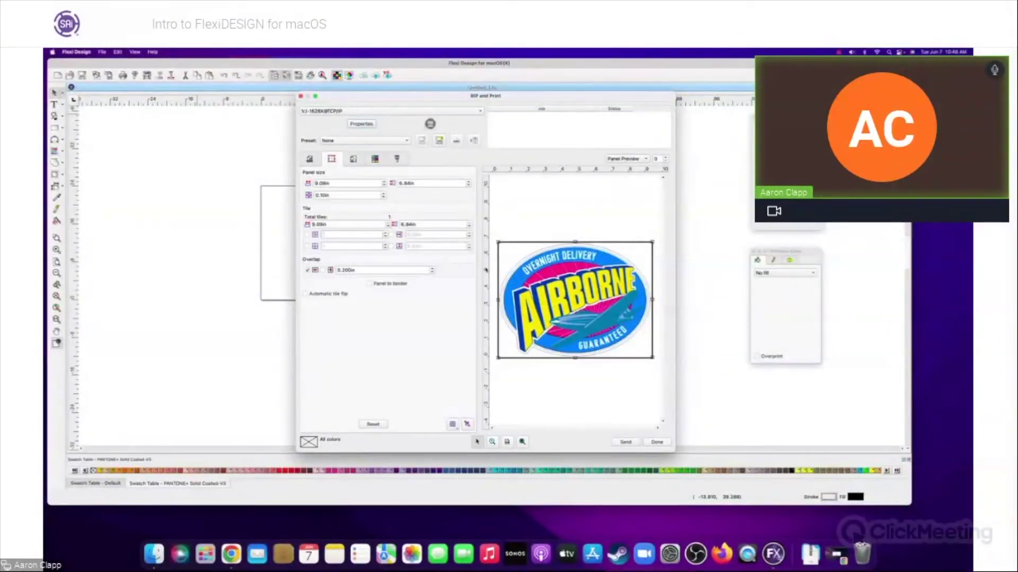
pyautogui.click(353, 159)
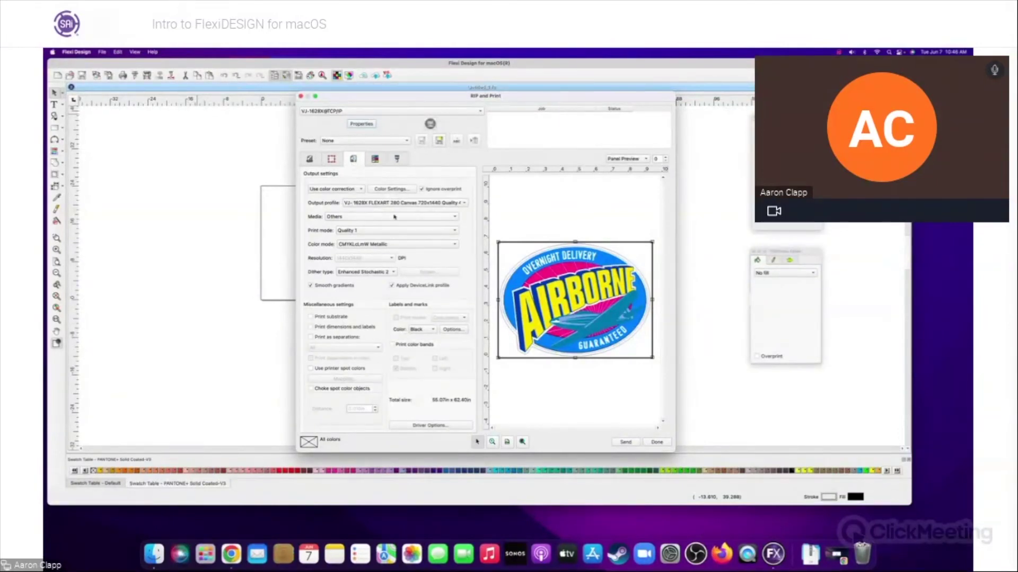
pyautogui.click(453, 205)
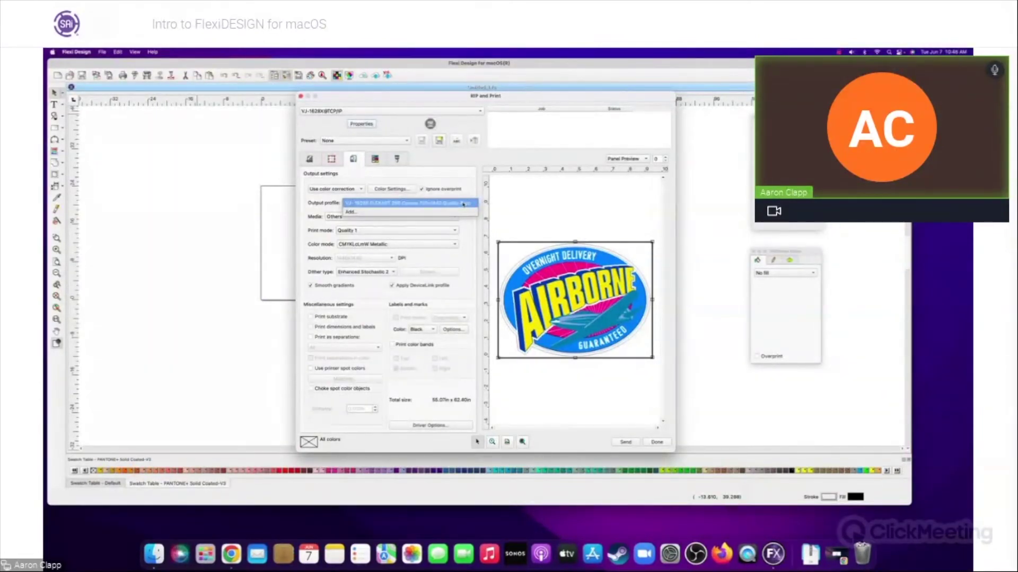
pyautogui.click(464, 204)
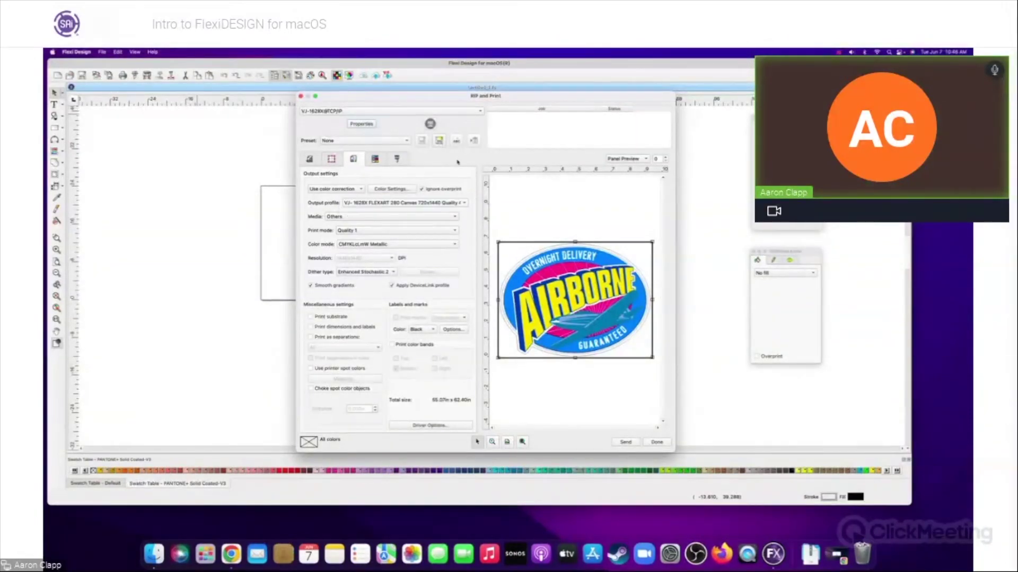
# Change the CutContour driver options of the Graphtec cutter to the Cut Fast preset.
pyautogui.click(398, 160)
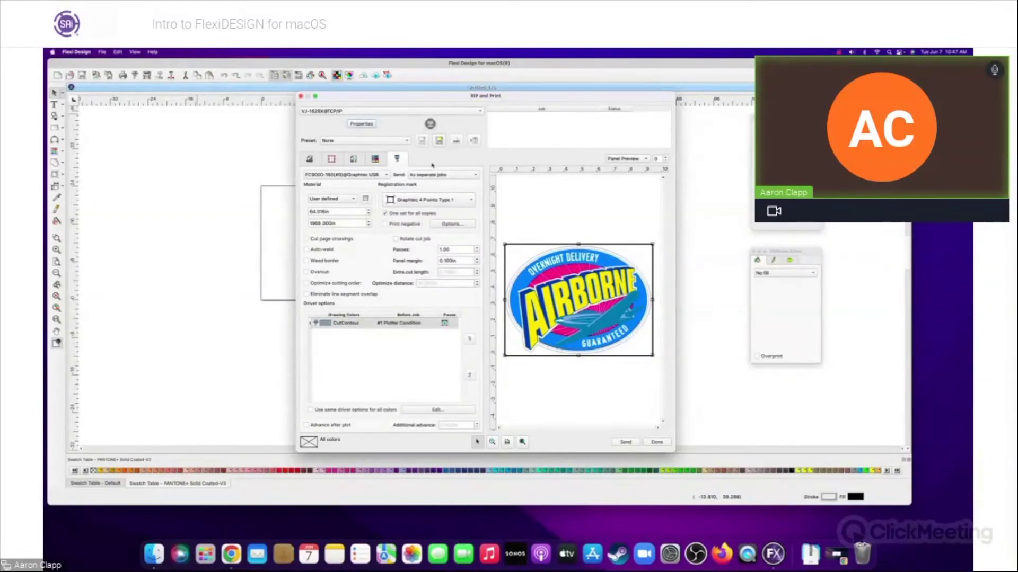
pyautogui.click(395, 327)
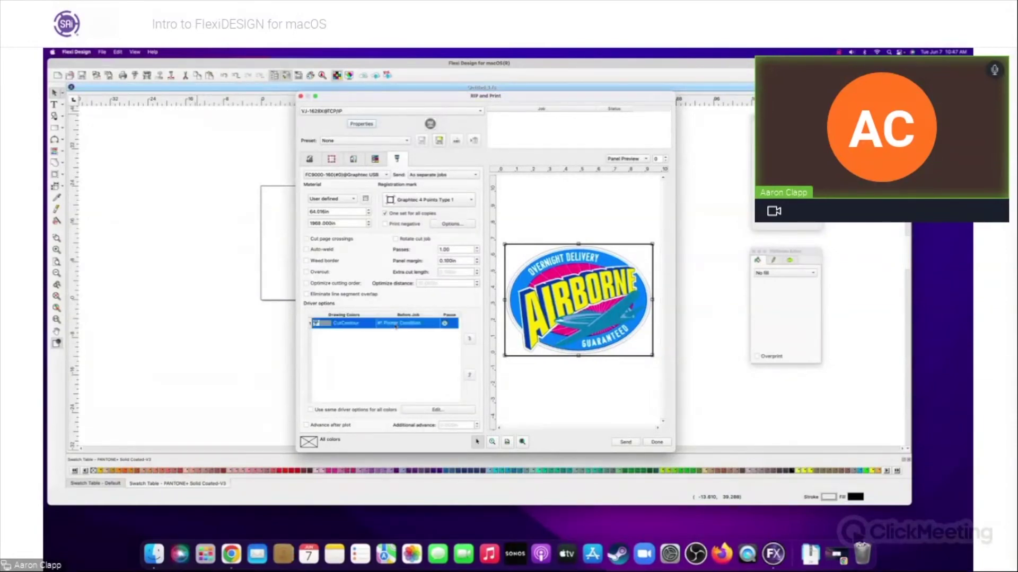
pyautogui.doubleClick(396, 327)
pyautogui.click(512, 218)
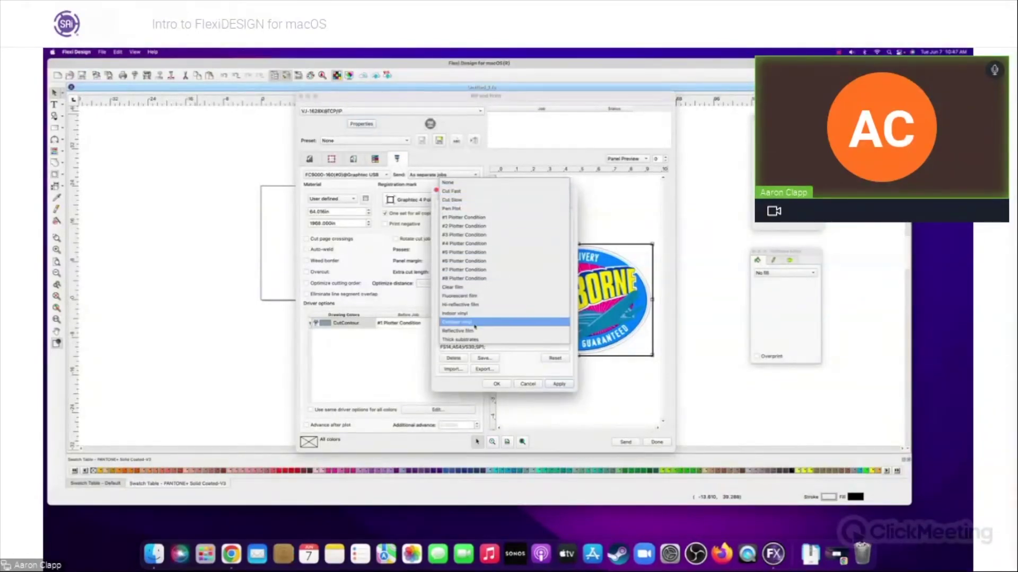
pyautogui.click(460, 192)
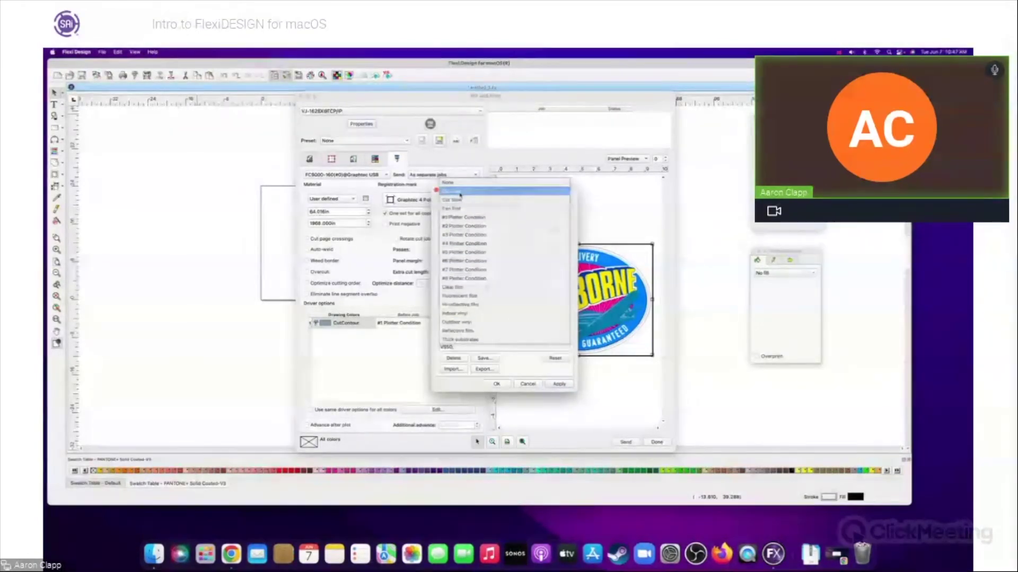
pyautogui.click(446, 230)
pyautogui.click(446, 245)
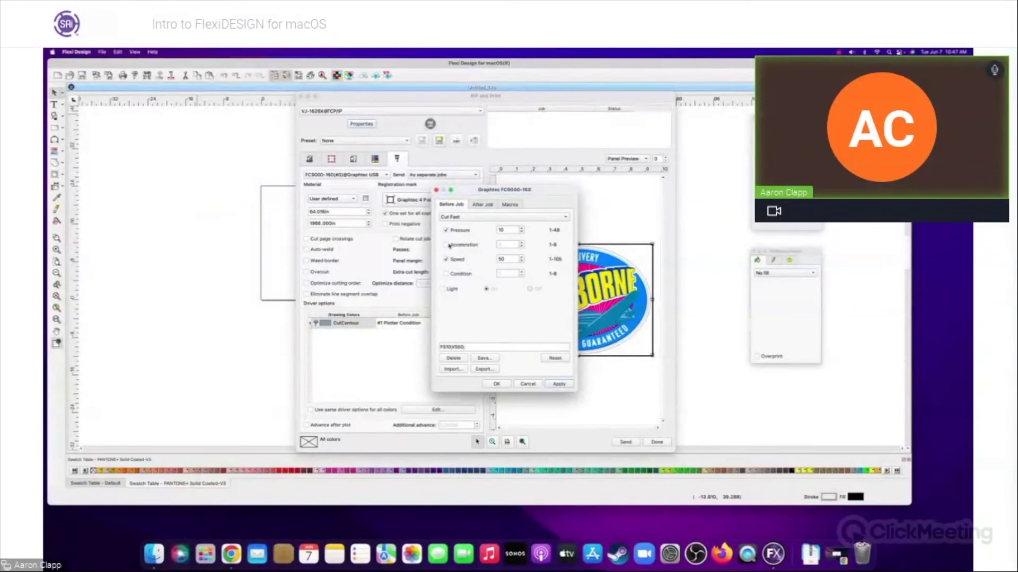
pyautogui.click(446, 274)
pyautogui.click(451, 274)
pyautogui.click(495, 384)
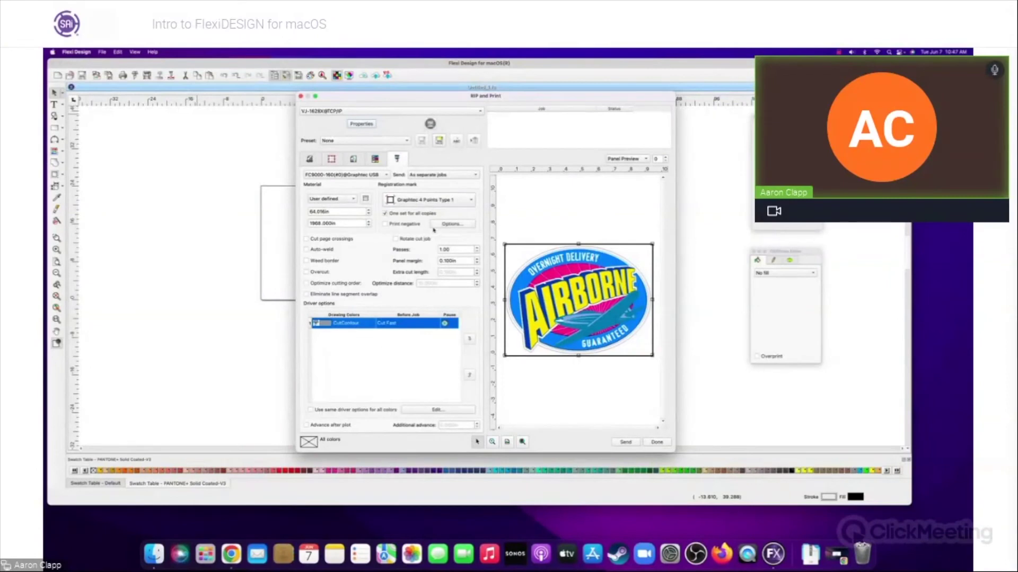
# Set the registration marks to Graphtec 4 Points Type 2 and return to the job layout settings.
pyautogui.click(448, 200)
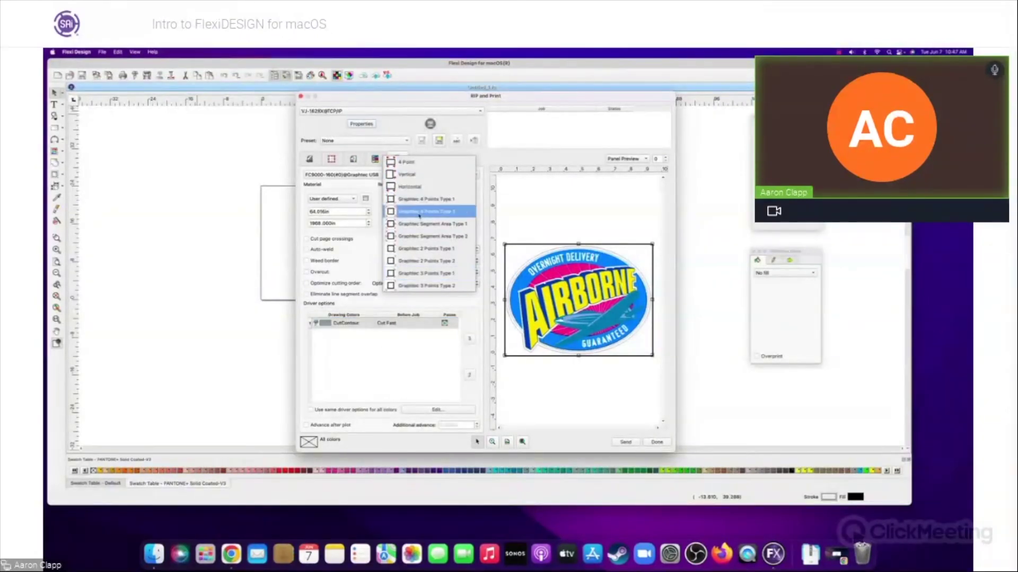
pyautogui.click(419, 212)
pyautogui.click(310, 159)
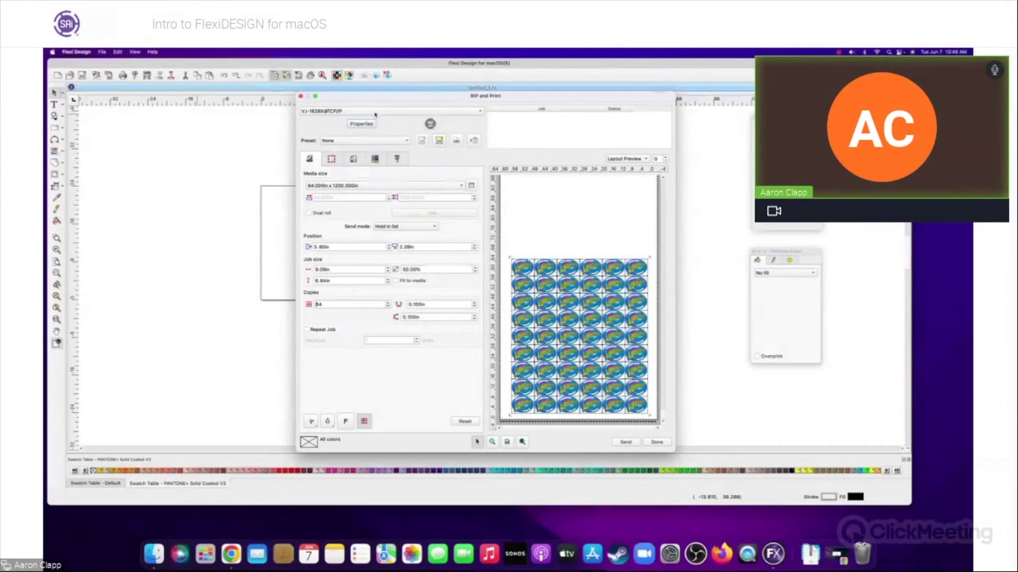
# Check the available output devices and send the job to the VJ-1628X in Hold in list mode.
pyautogui.click(330, 113)
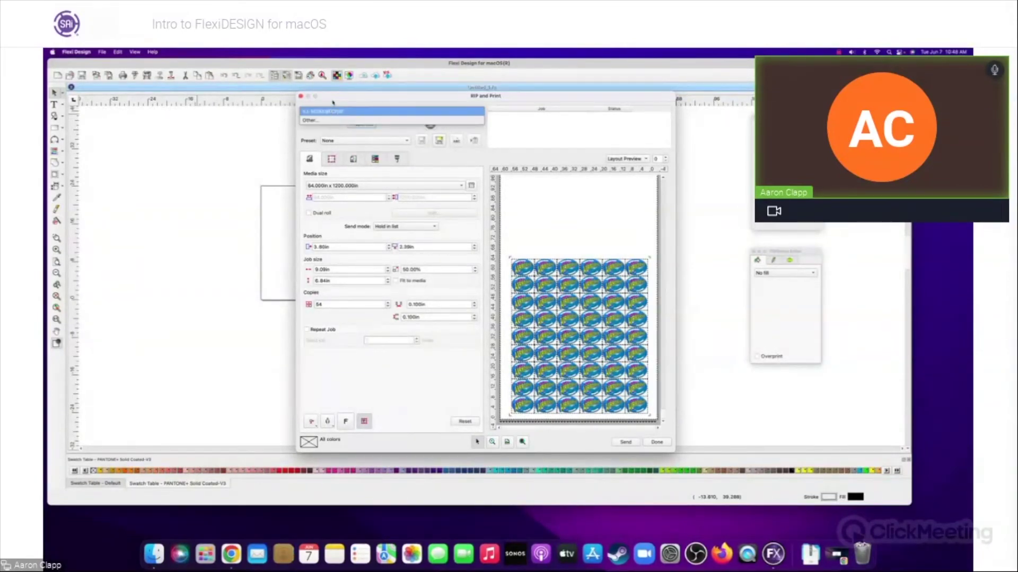
pyautogui.click(636, 444)
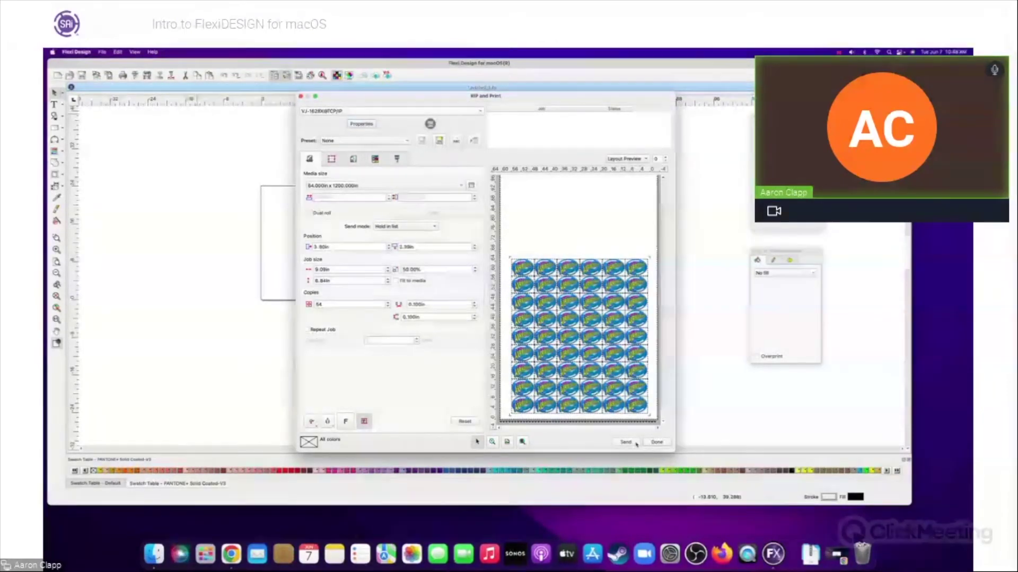
pyautogui.click(624, 444)
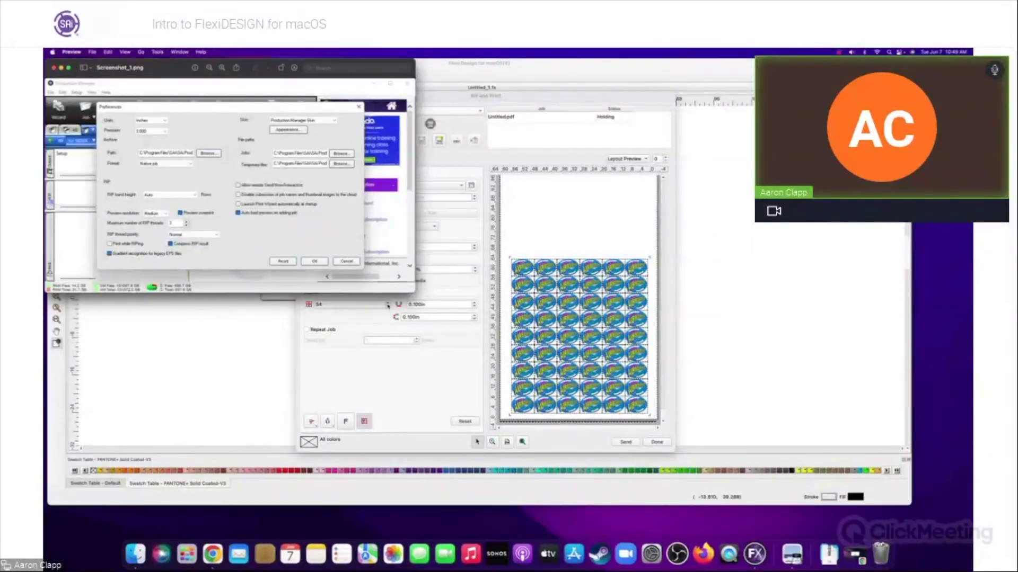
# Enlarge the Production Manager preferences screenshot in Preview to examine its options, and close it.
pyautogui.moveTo(412, 292); pyautogui.dragTo(912, 510)
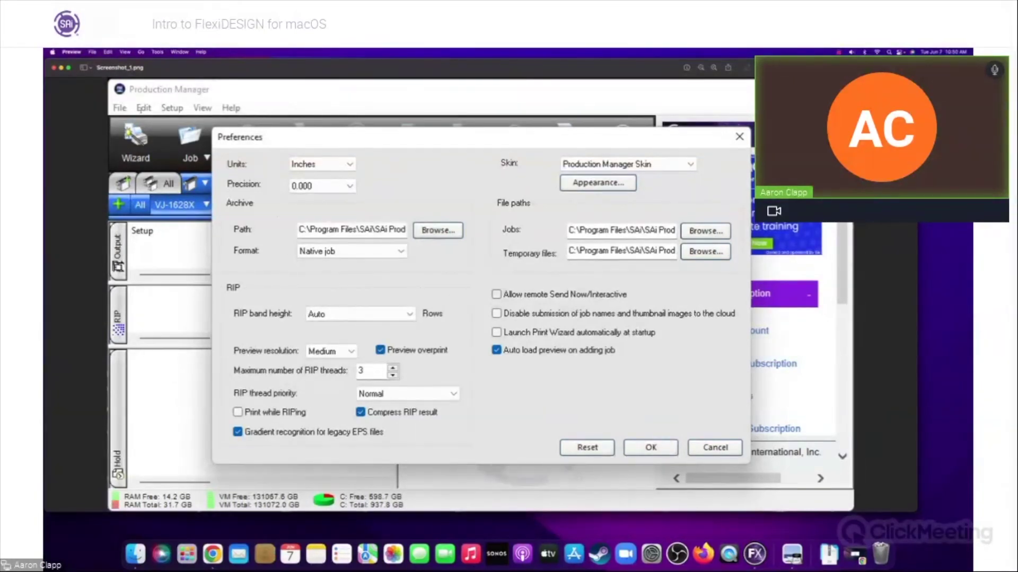
pyautogui.click(54, 68)
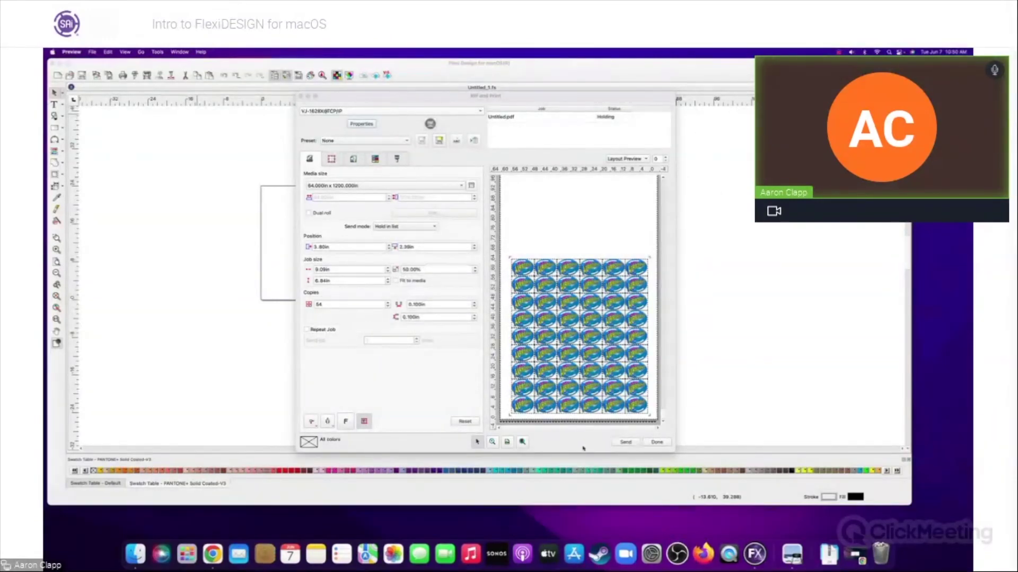
# Send the print job a second time and close RIP and Print.
pyautogui.click(623, 442)
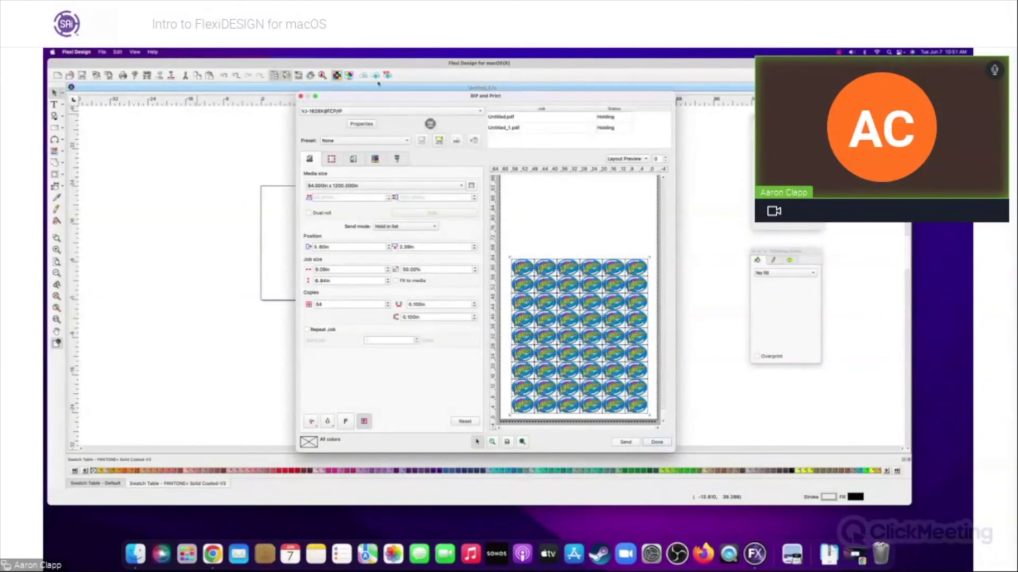
pyautogui.click(656, 442)
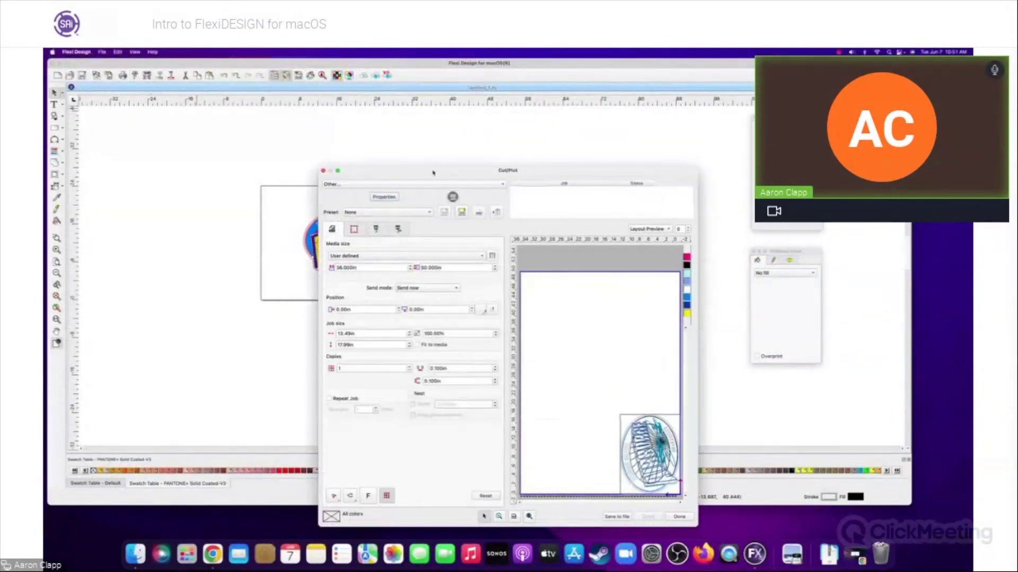
# In Cut/Plot for the Graphtec FC9000-160, review the cutting options and set the colours to be sent as separate panels, separate jobs.
pyautogui.moveTo(435, 171); pyautogui.dragTo(425, 105)
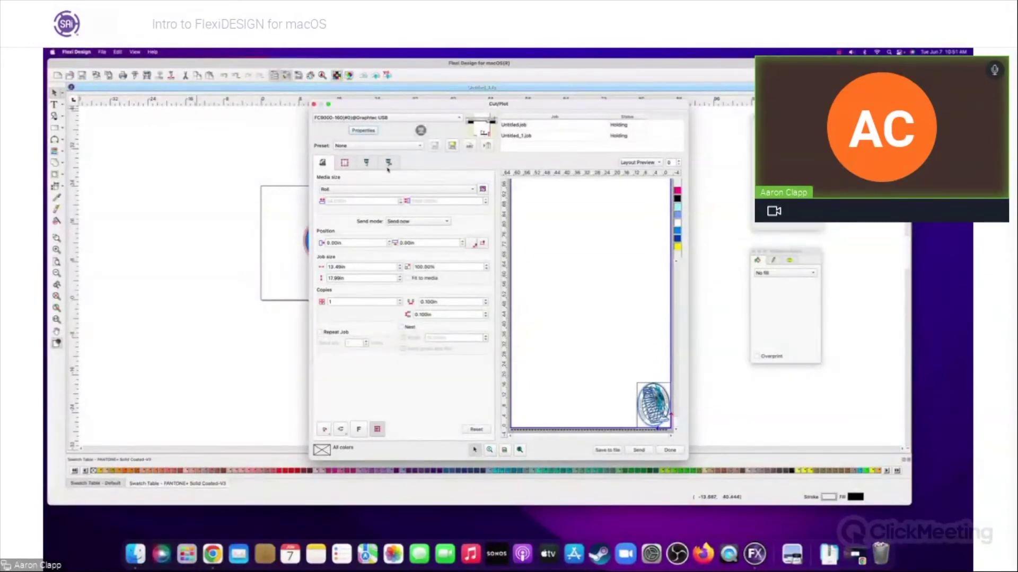
pyautogui.click(365, 162)
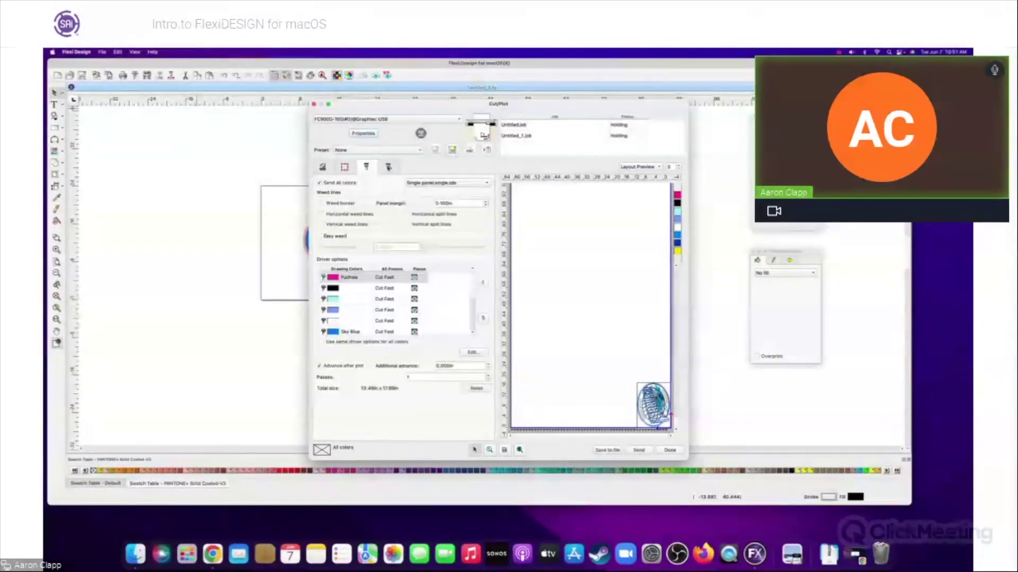
pyautogui.click(391, 167)
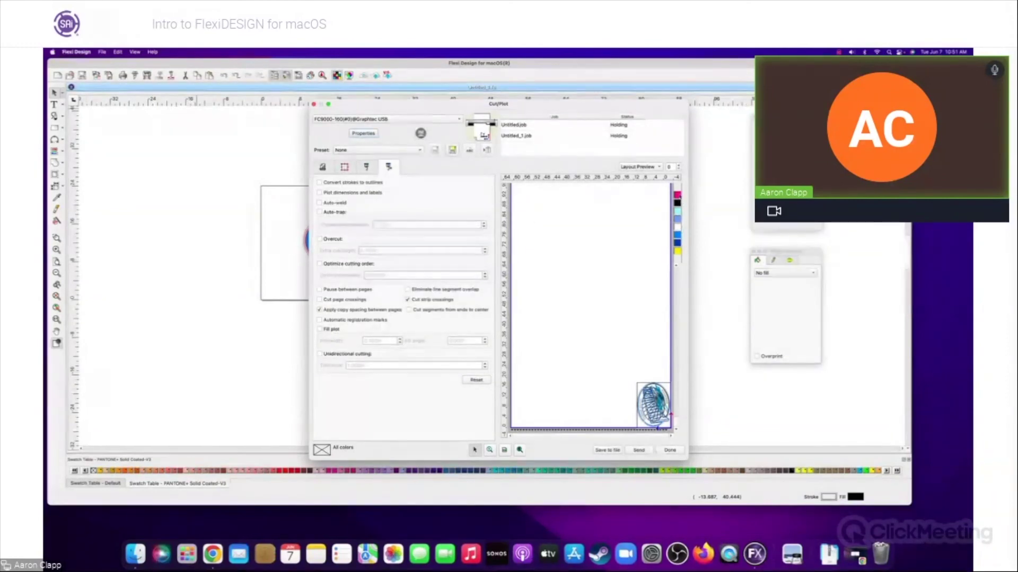
pyautogui.click(366, 165)
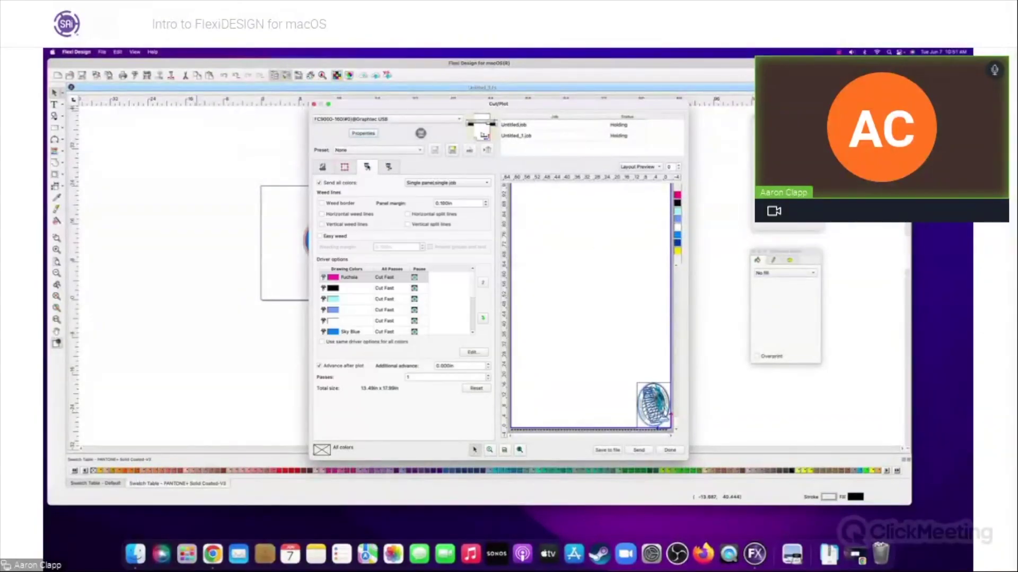
pyautogui.click(458, 184)
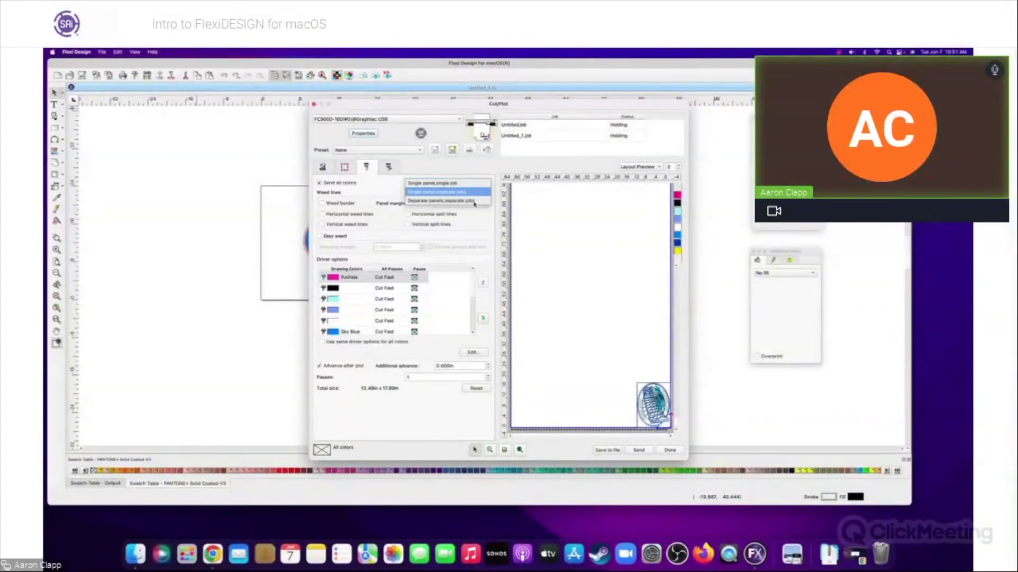
pyautogui.click(474, 202)
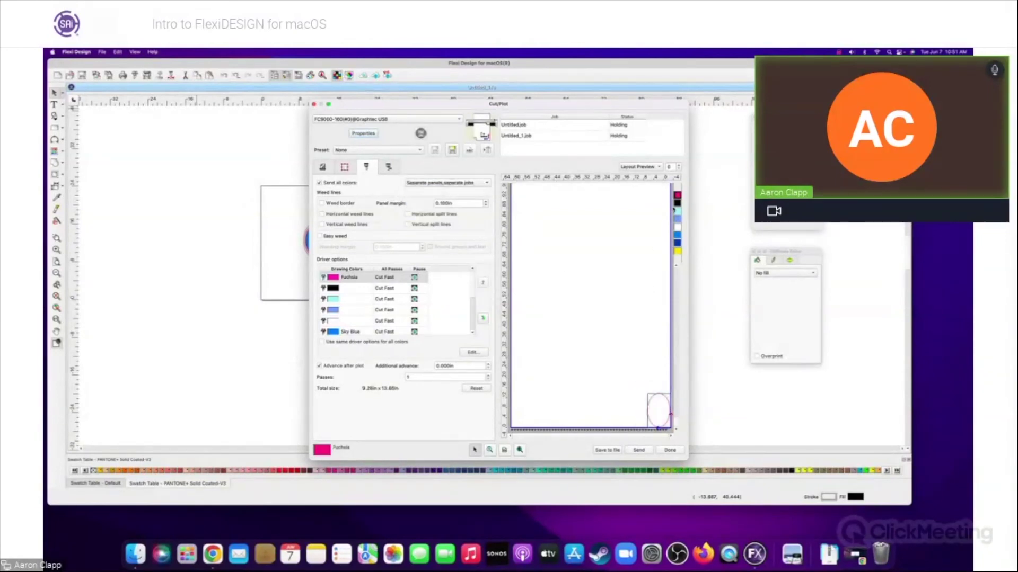
# Preview the cut panels of the logo's black, light cyan, light blue, white, dark blue and yellow colours one by one.
pyautogui.click(371, 288)
pyautogui.click(371, 299)
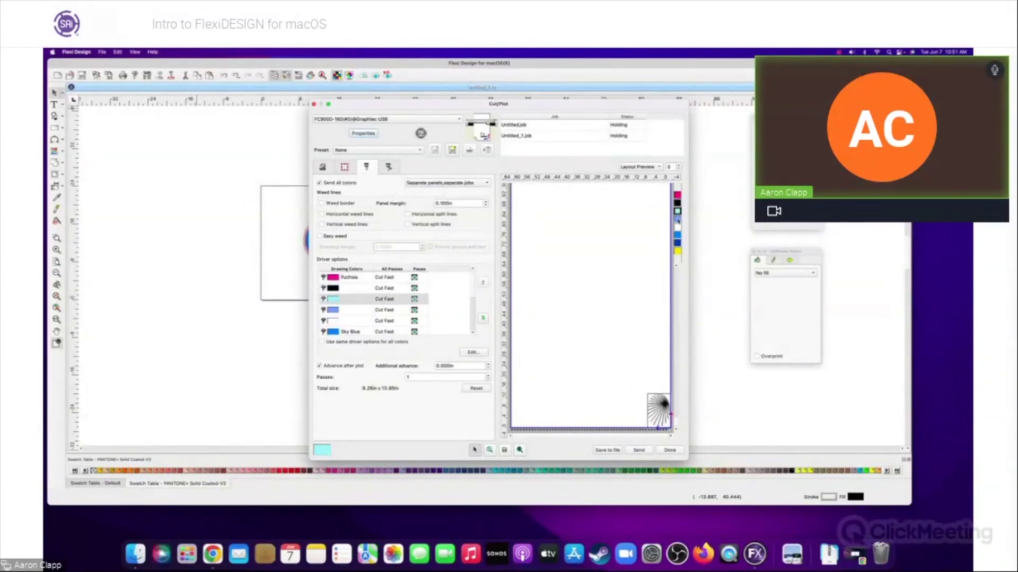
pyautogui.click(371, 310)
pyautogui.click(371, 320)
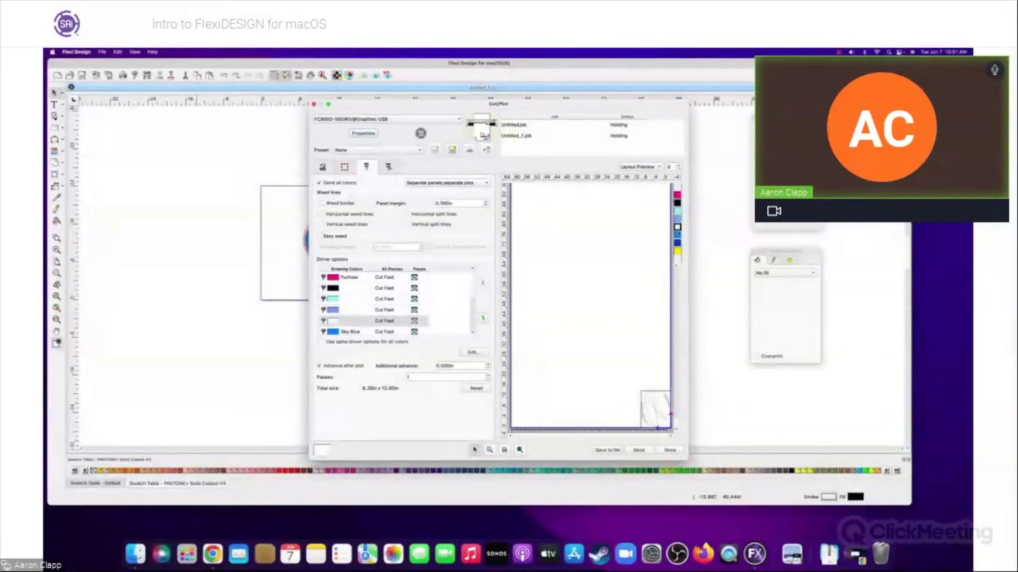
pyautogui.click(678, 244)
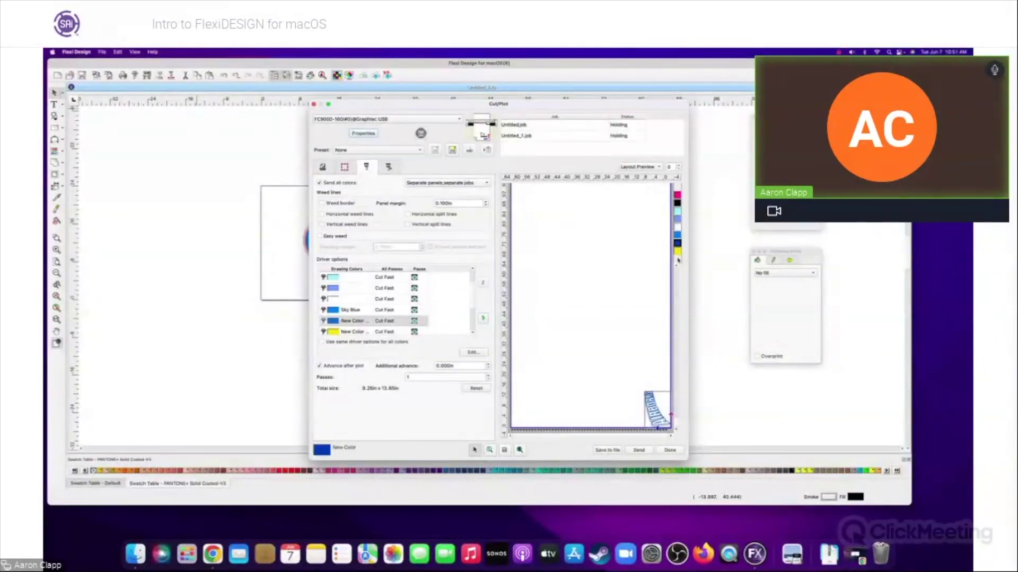
pyautogui.click(678, 252)
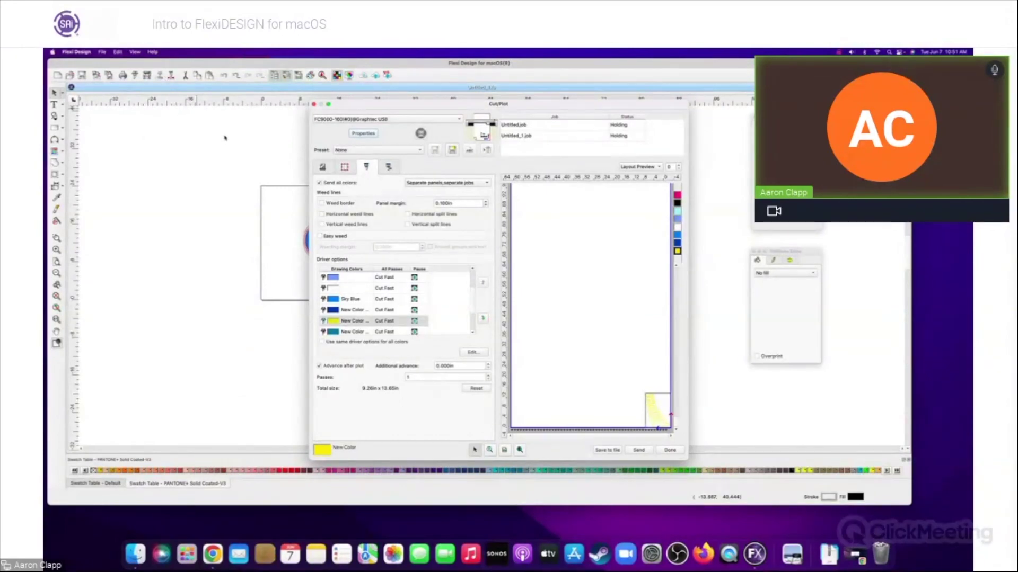
# Check the Mac's macOS version and hardware overview in its system information, and close it.
pyautogui.click(51, 52)
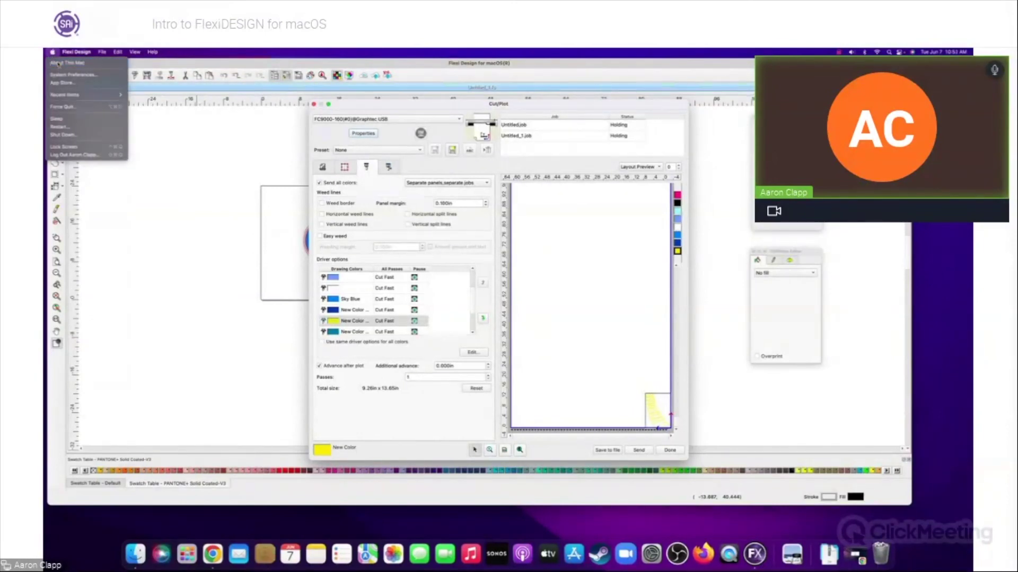
pyautogui.click(58, 63)
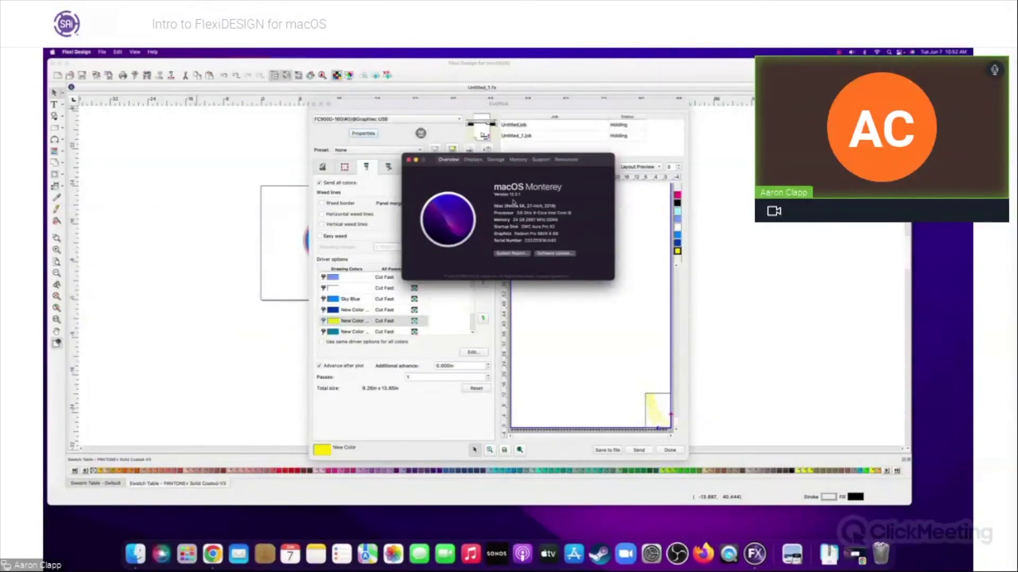
pyautogui.click(409, 160)
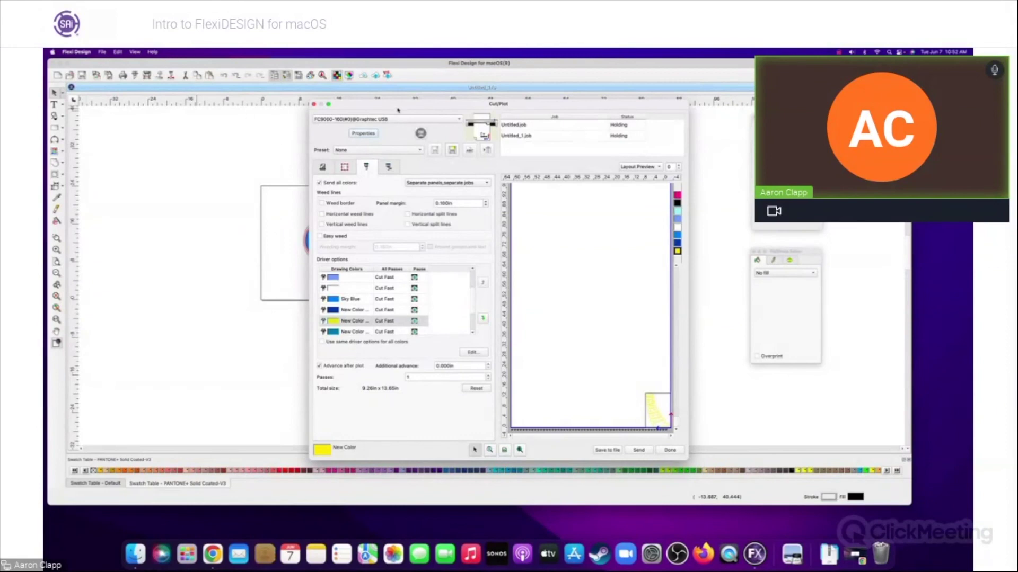
# Finish with Cut/Plot without sending the job and return to the Airborne logo design.
pyautogui.moveTo(398, 109); pyautogui.dragTo(377, 93)
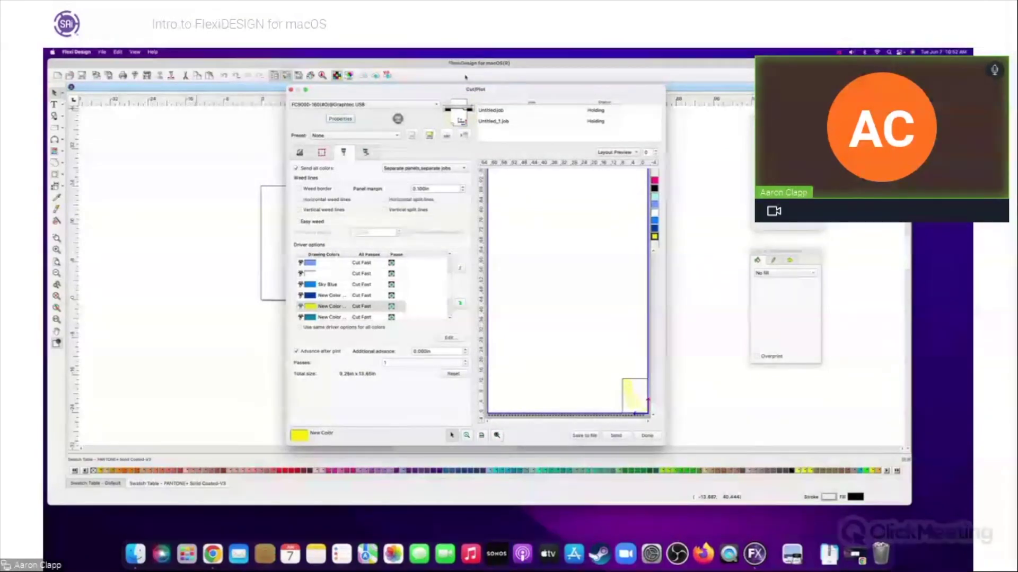
pyautogui.click(653, 435)
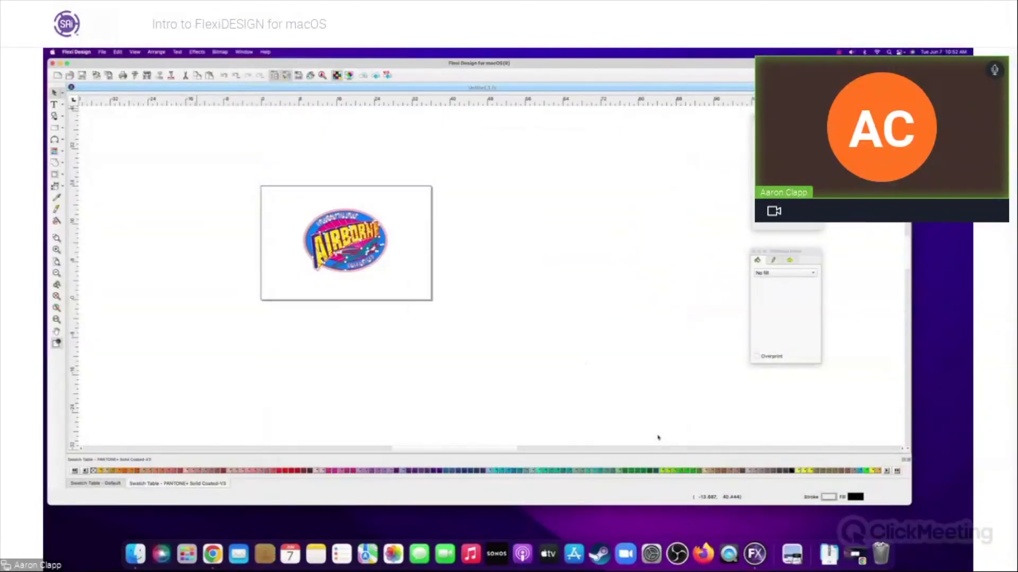
pyautogui.moveTo(253, 170); pyautogui.dragTo(489, 318)
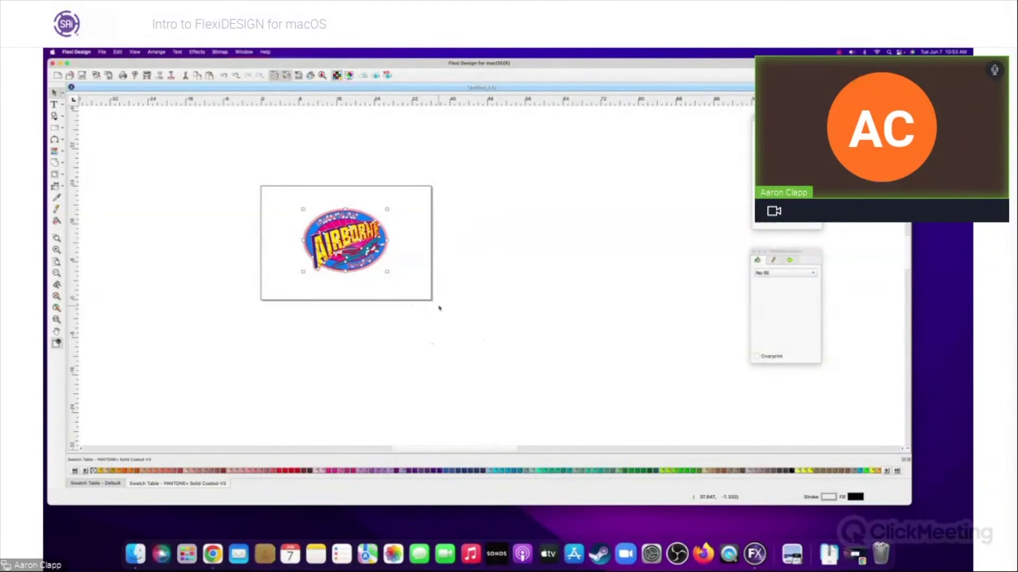
pyautogui.moveTo(247, 171); pyautogui.dragTo(456, 331)
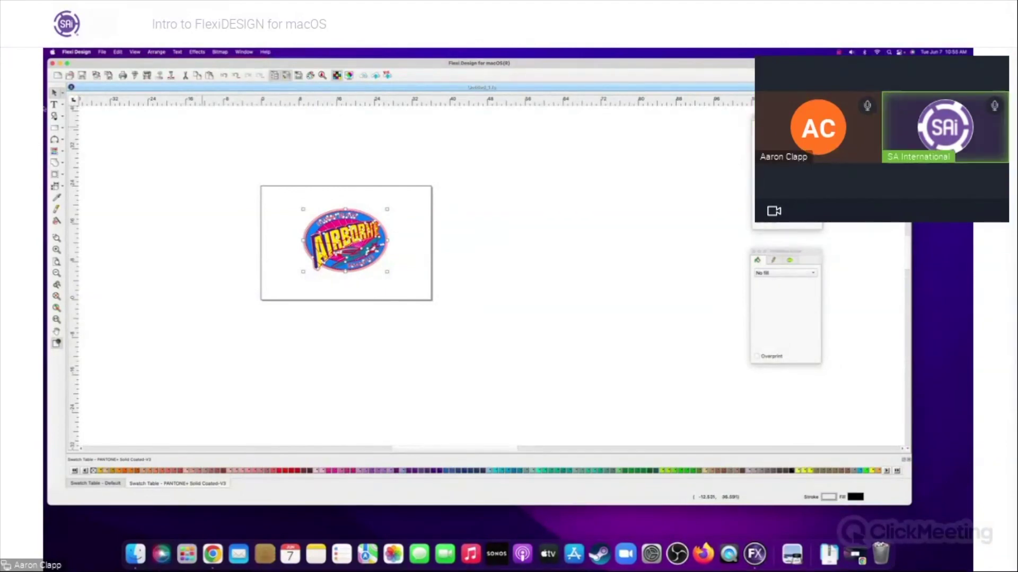
pyautogui.click(248, 183)
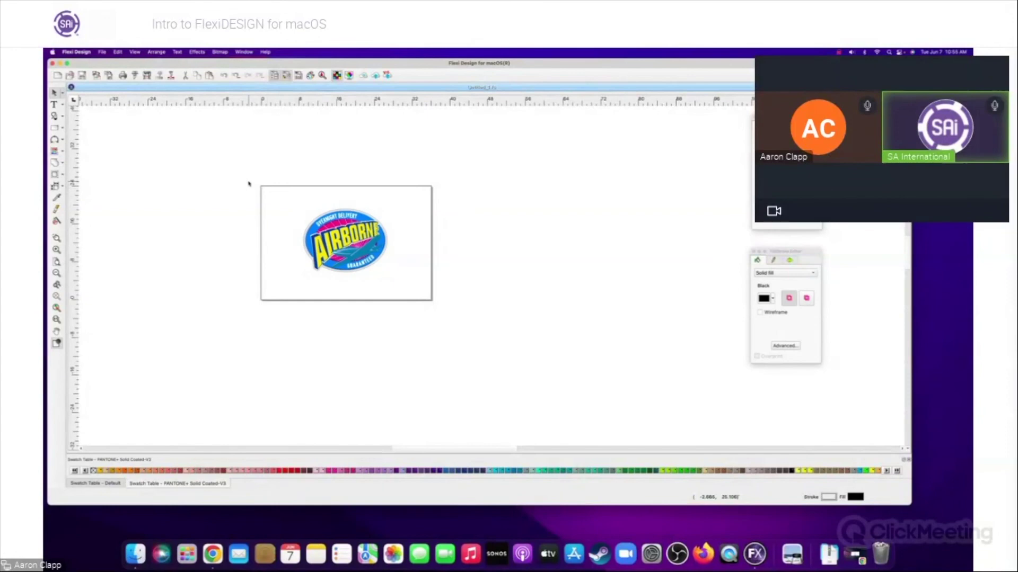
pyautogui.moveTo(388, 65); pyautogui.dragTo(391, 75)
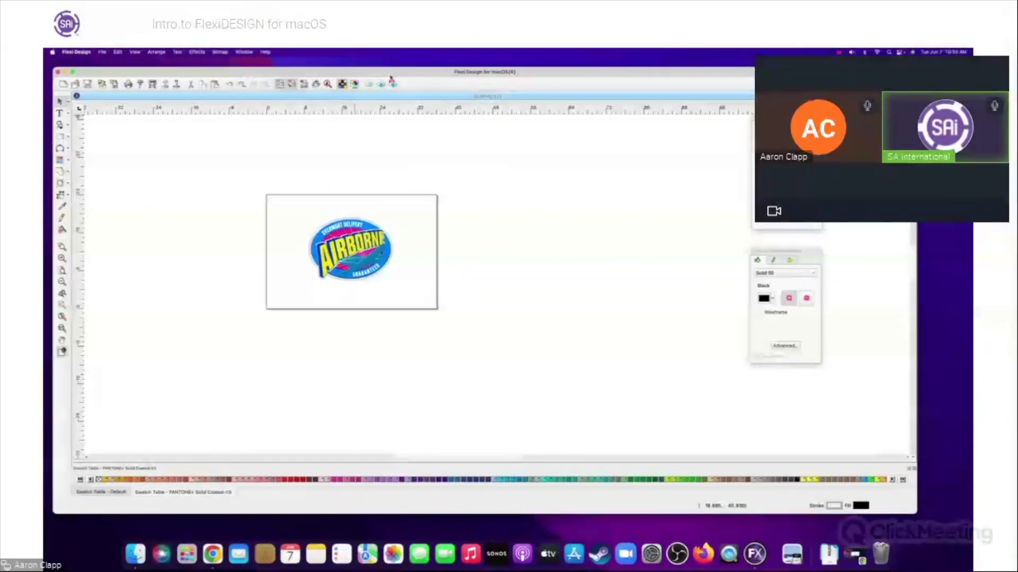